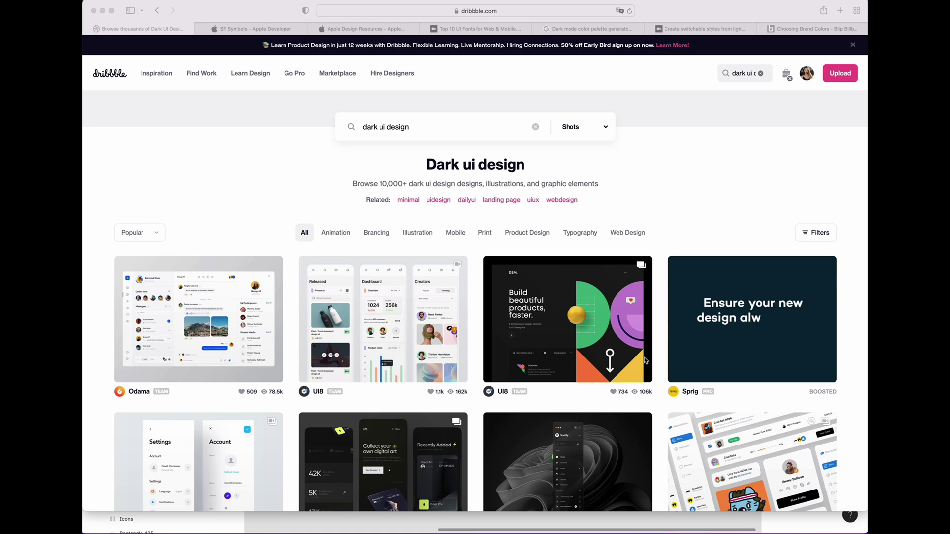
Step: Scroll through the Dribbble dark UI shot results
scroll(644, 357, down, 1)
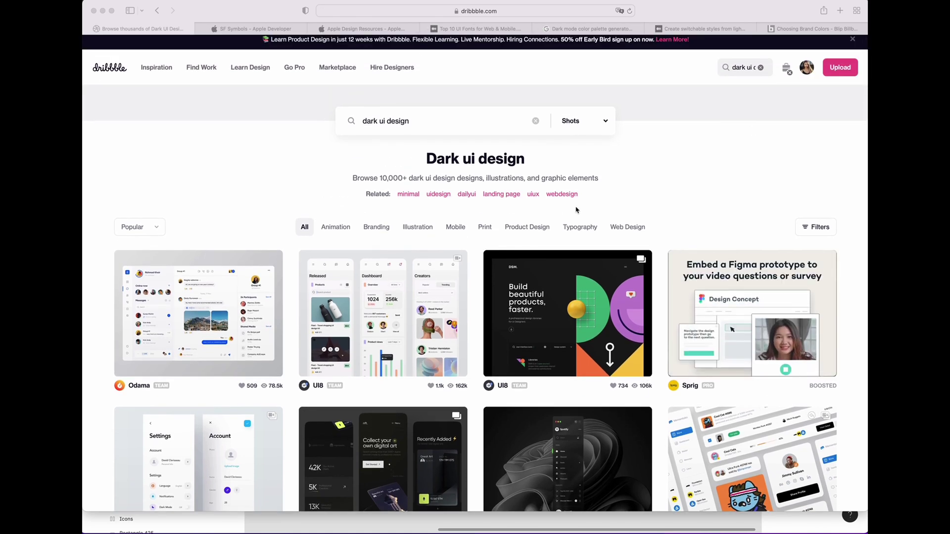
scroll(576, 209, down, 2)
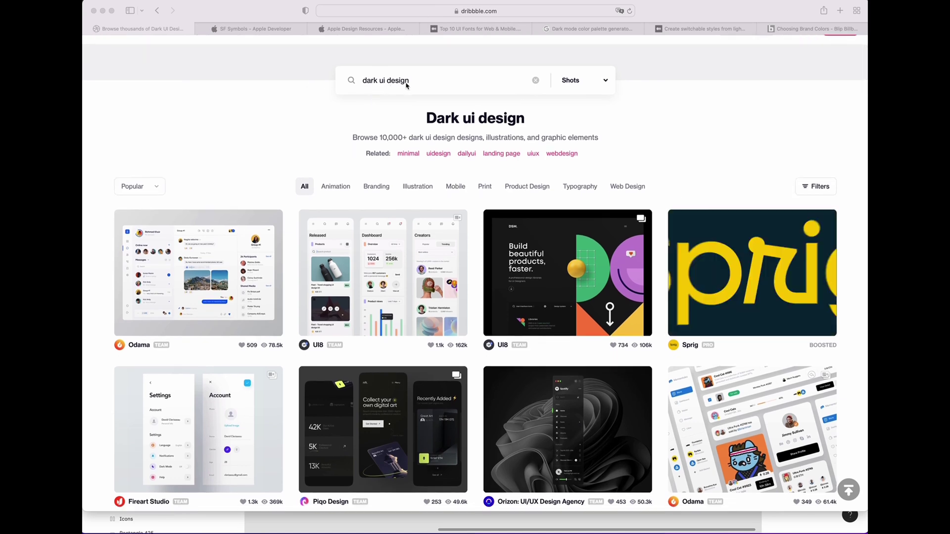
scroll(649, 230, down, 5)
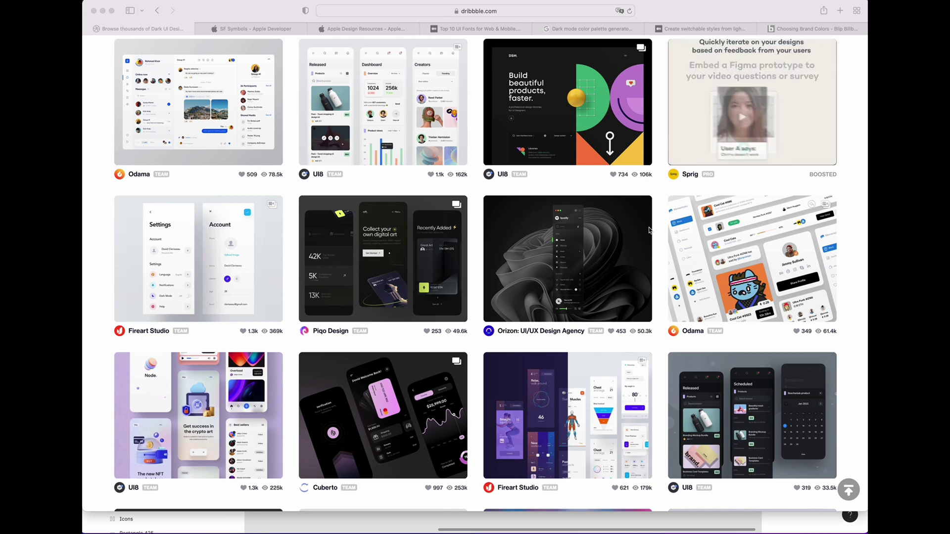
scroll(649, 230, down, 9)
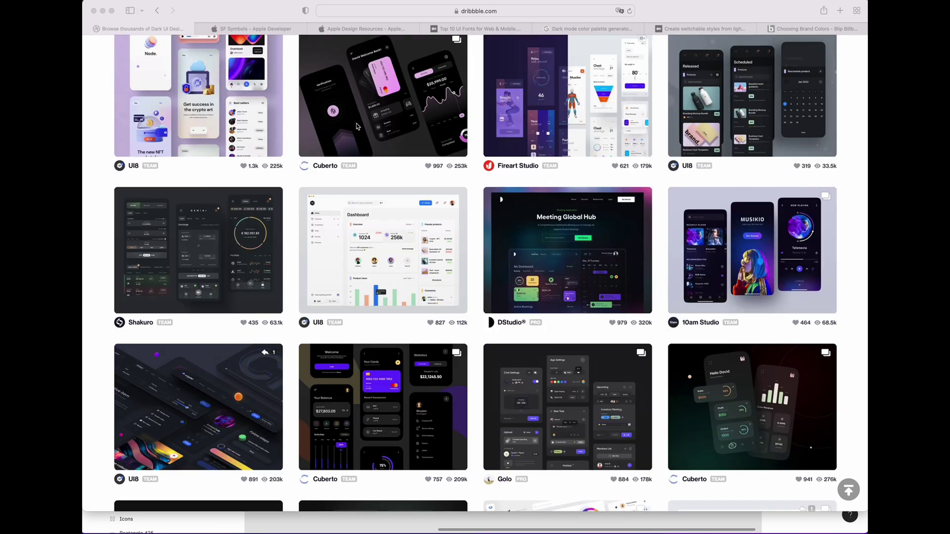
scroll(494, 215, up, 2)
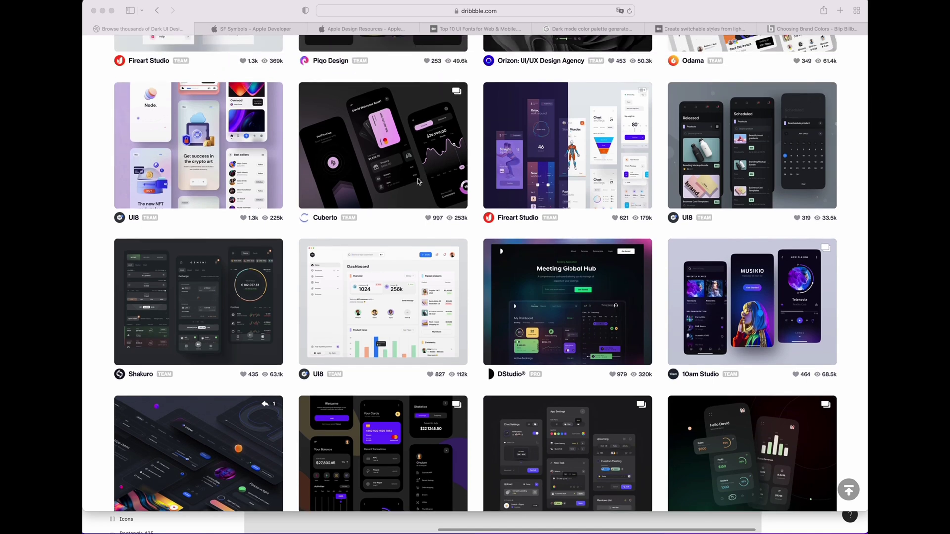
Step: Preview the Cuberto finance dark theme shots, then move on to Apple's Fonts page
click(426, 174)
scroll(712, 265, down, 1)
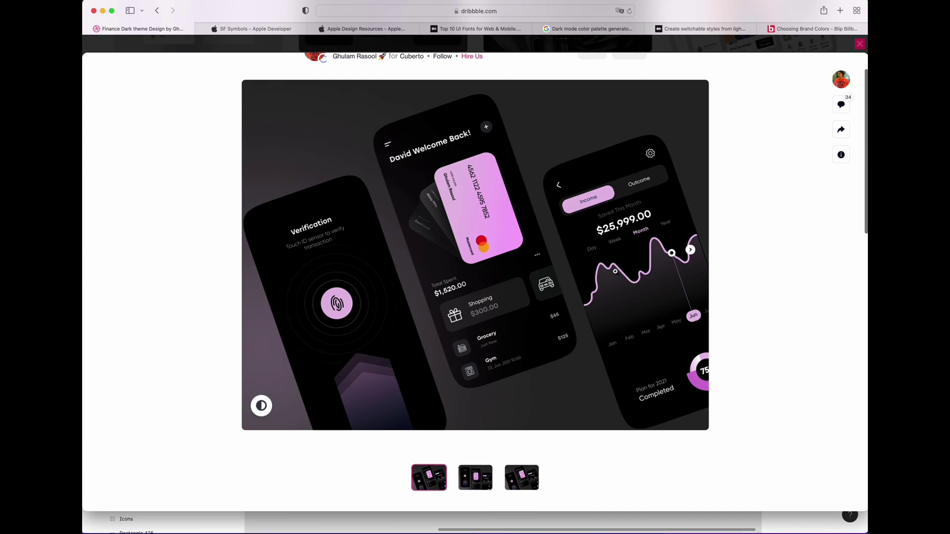
key(Escape)
click(396, 306)
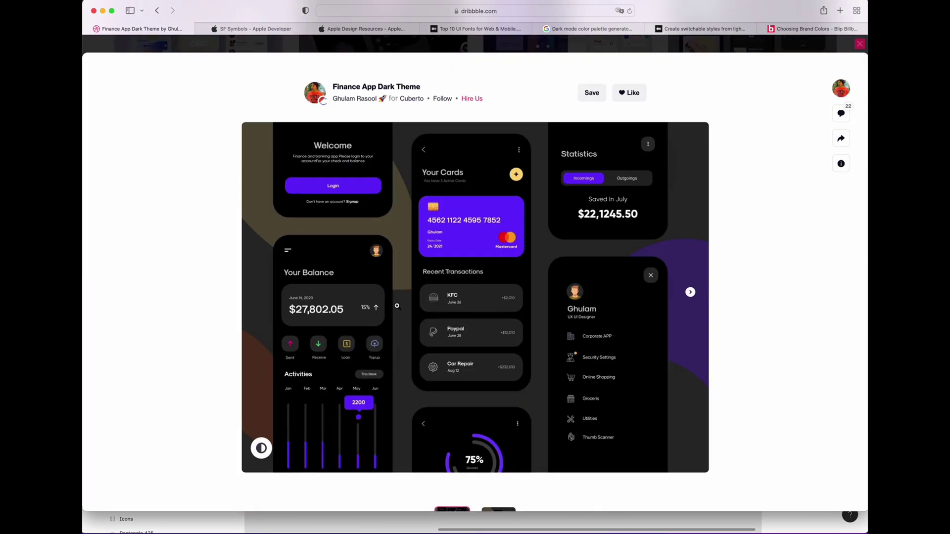
key(Escape)
key(super+3)
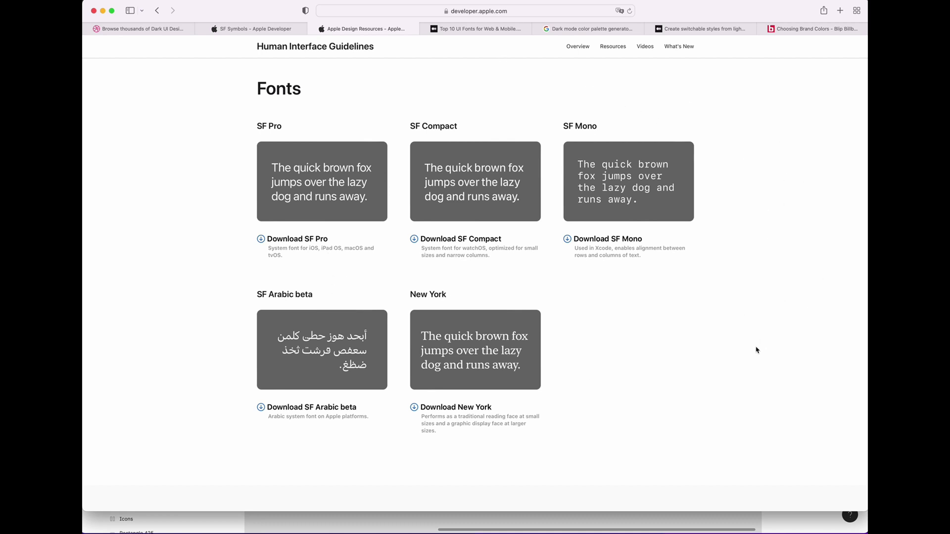
Step: Read the Top 10 UI Fonts article down to San Francisco, then return to Apple Fonts and Figma Community
click(480, 29)
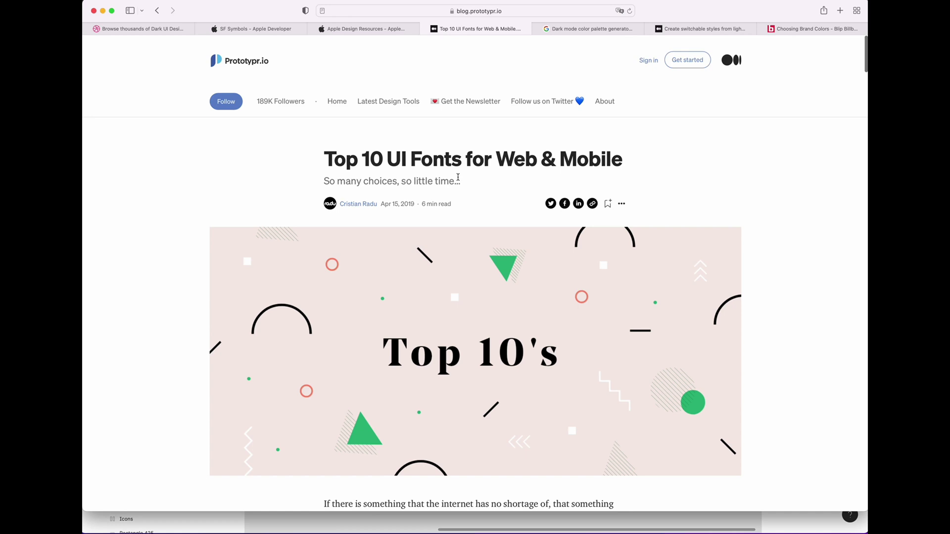
scroll(466, 166, down, 15)
scroll(368, 280, up, 1)
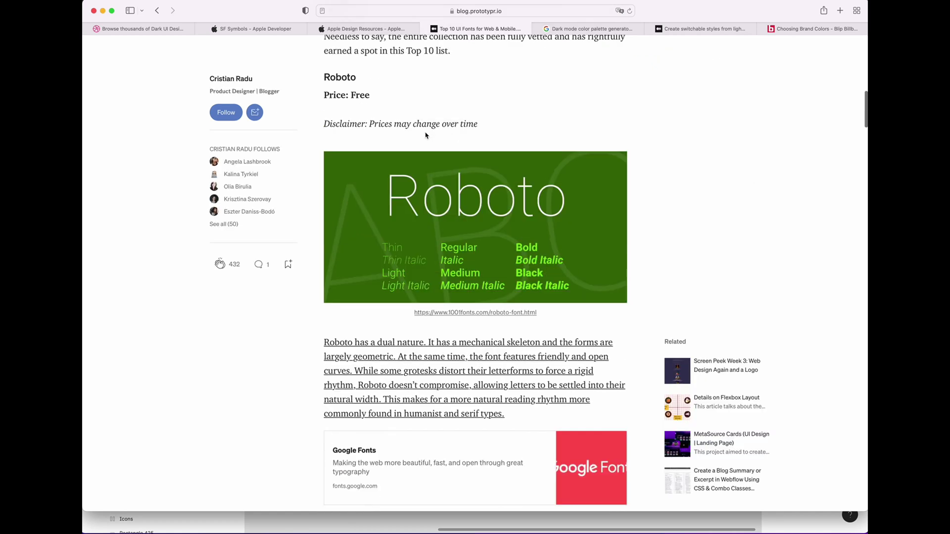
scroll(549, 346, down, 8)
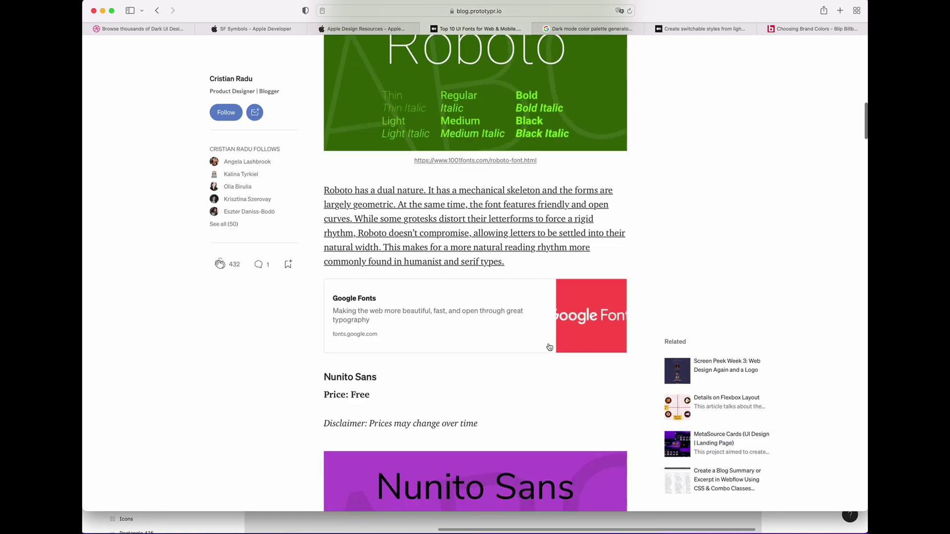
scroll(549, 346, down, 1)
scroll(517, 316, down, 10)
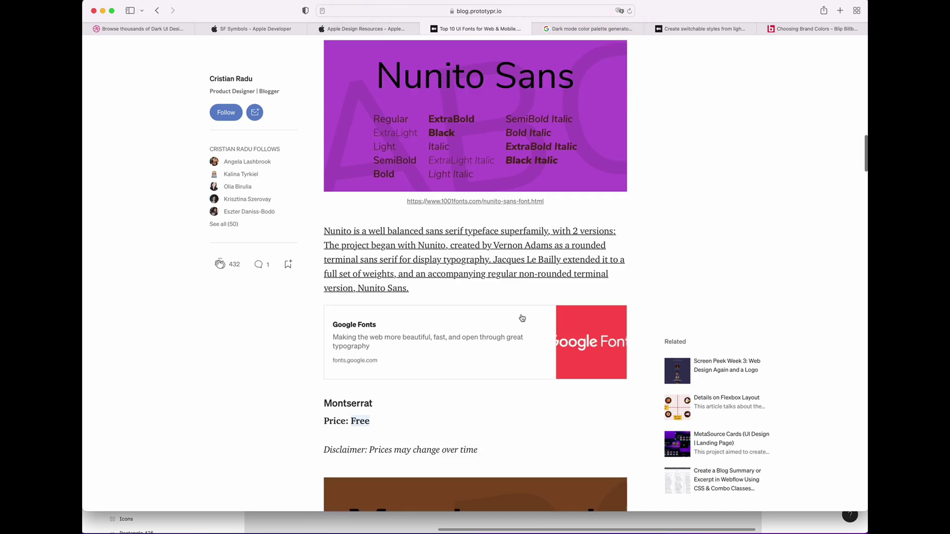
scroll(521, 318, down, 10)
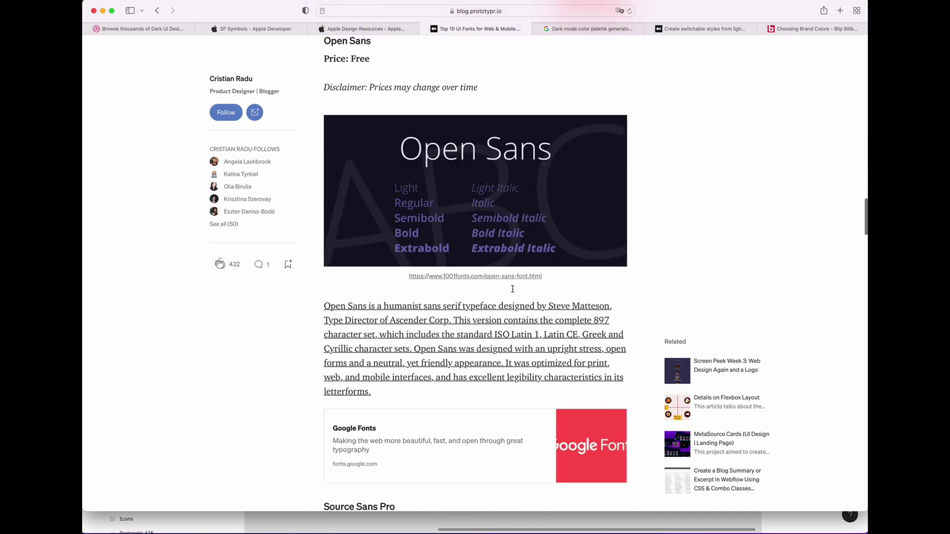
scroll(513, 292, down, 15)
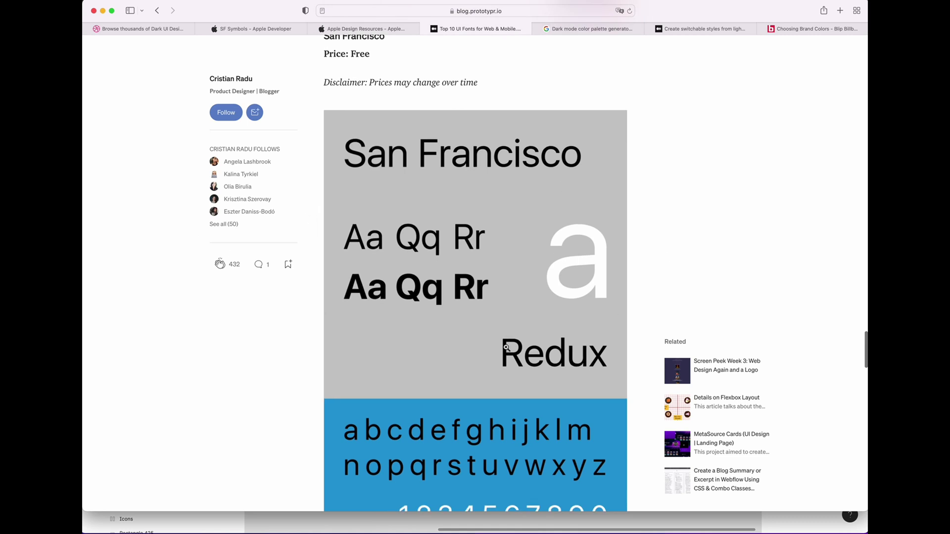
scroll(506, 347, down, 2)
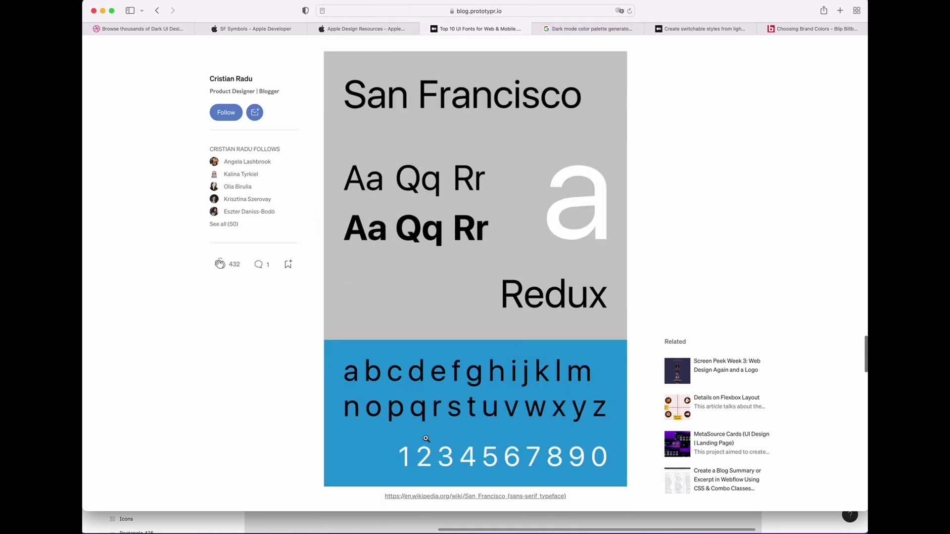
key(ctrl+shift+Tab)
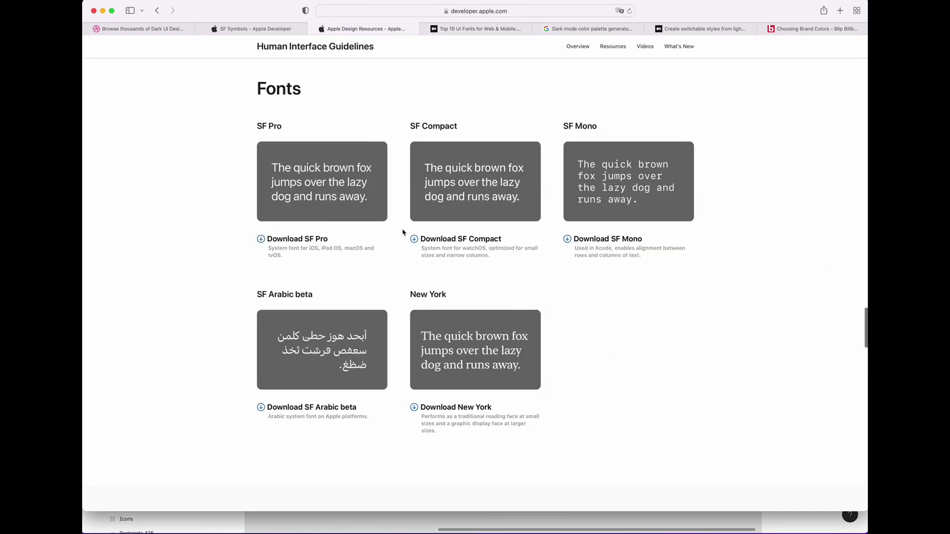
key(super+Tab)
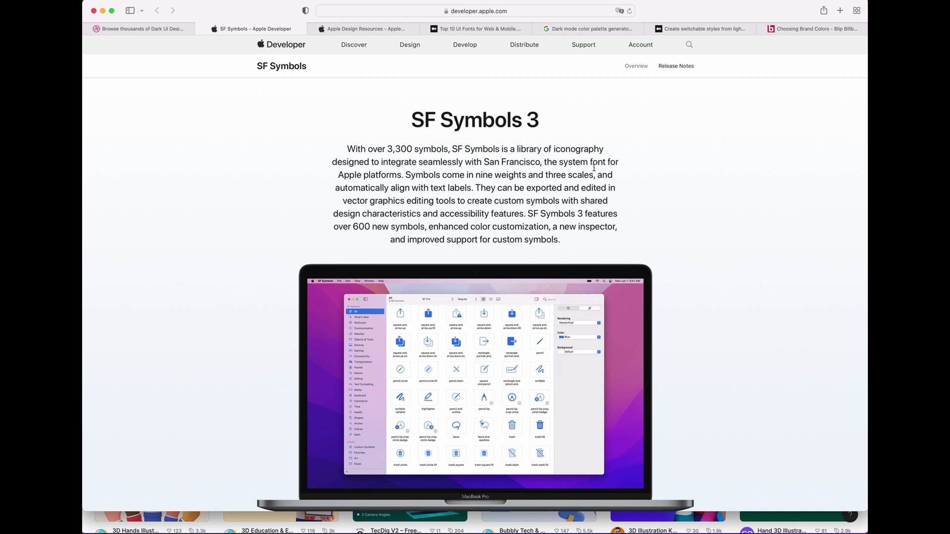
Step: Scroll through Apple's SF Symbols 3 page
scroll(594, 167, down, 5)
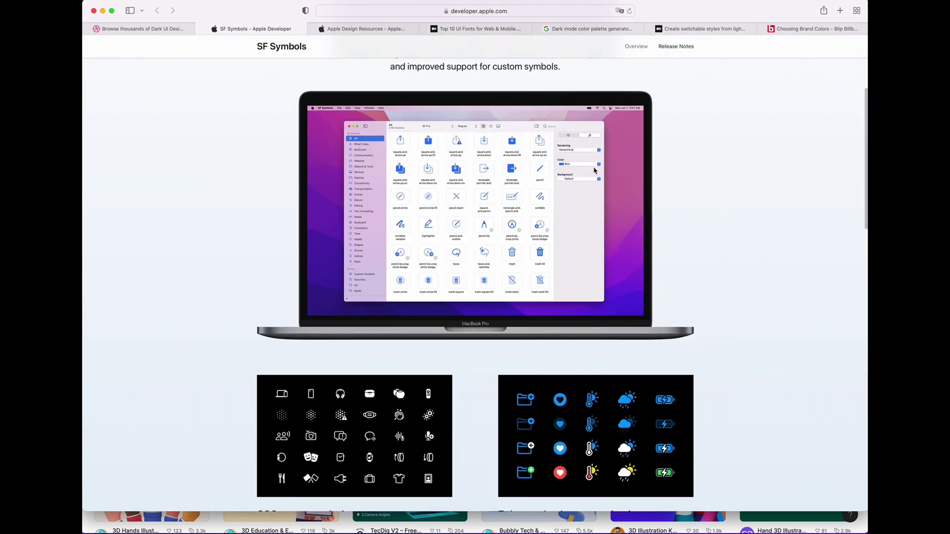
scroll(473, 212, down, 10)
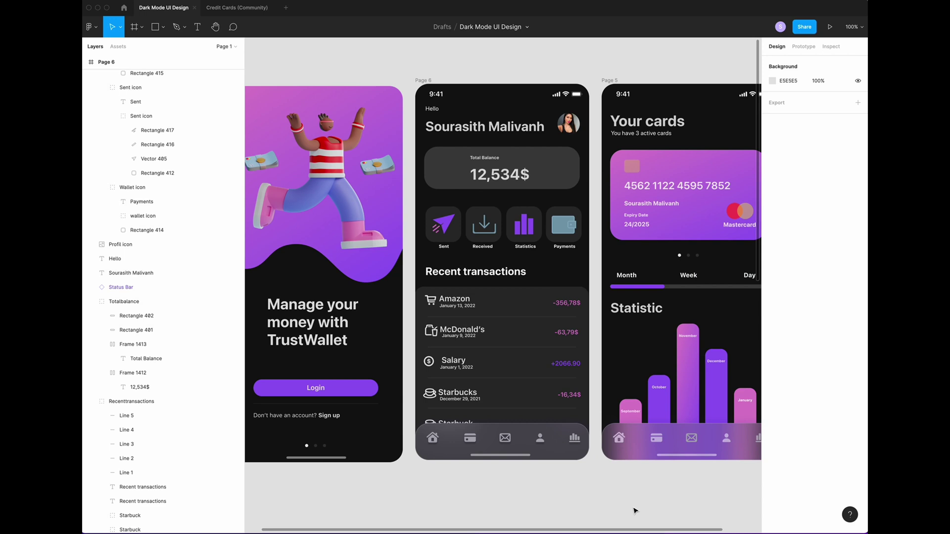
Step: Pan to the two iPhone 13 frames and inspect the TrustWallet heading's fill
scroll(635, 510, left, 5)
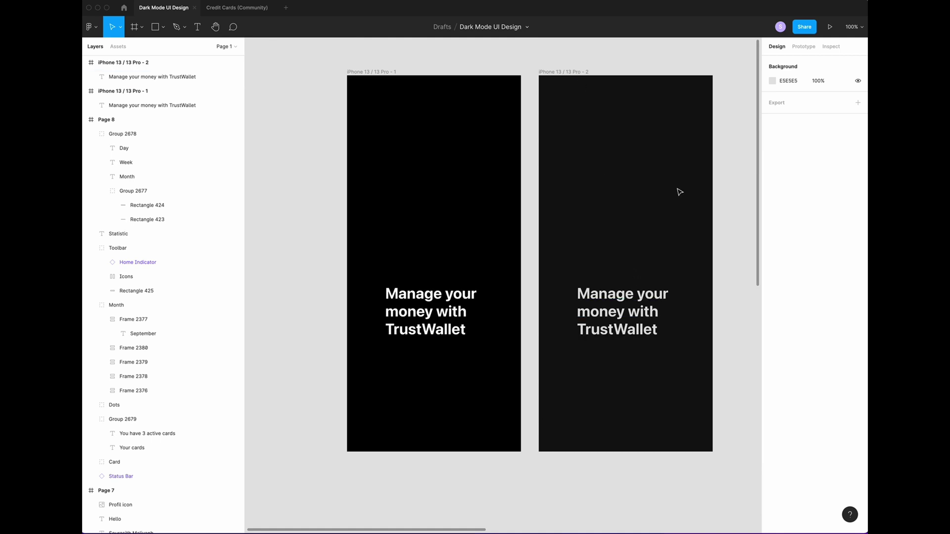
click(658, 330)
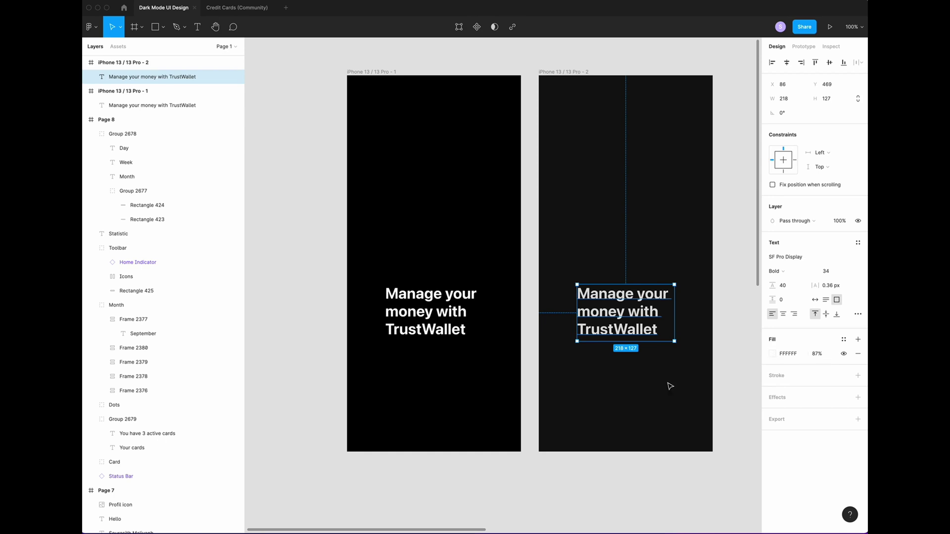
click(587, 414)
scroll(587, 413, down, 1)
scroll(587, 414, left, 1)
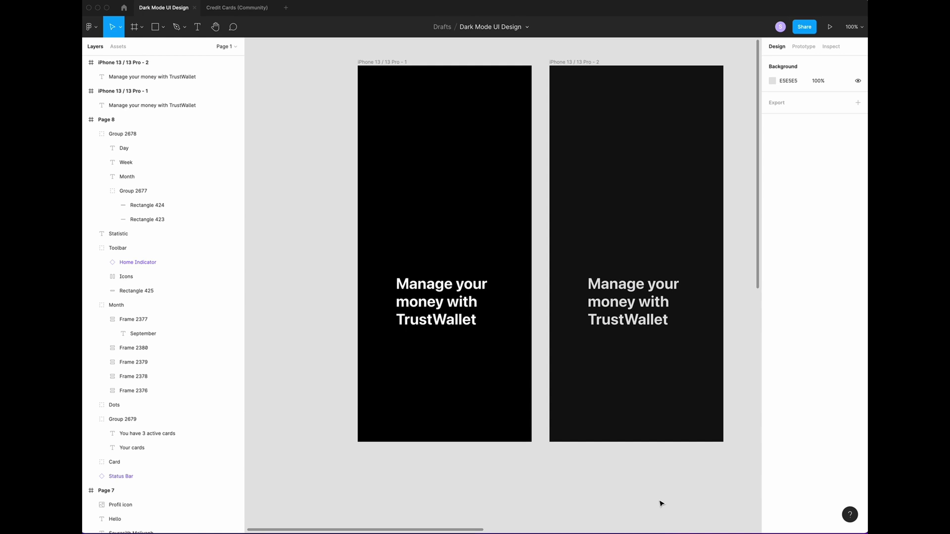
scroll(549, 475, down, 1)
scroll(550, 476, left, 1)
scroll(549, 475, down, 4)
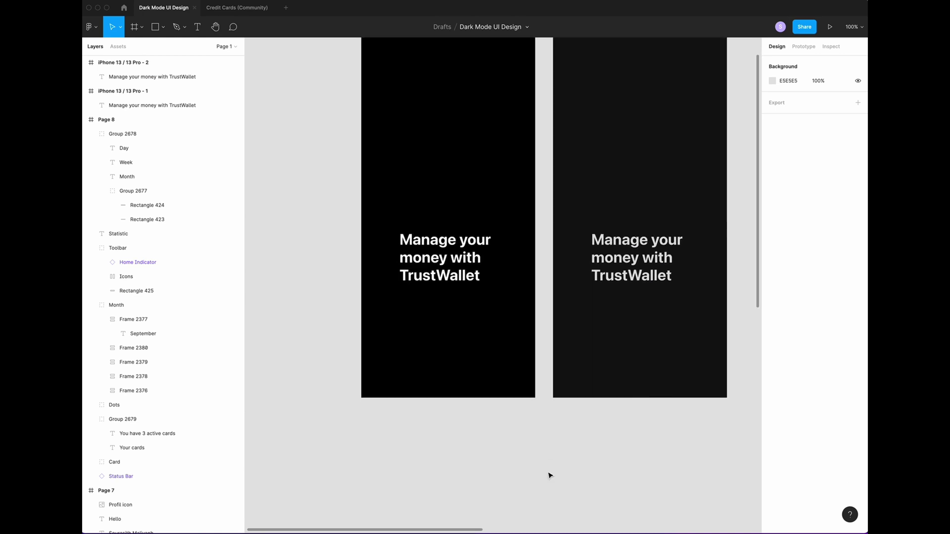
Step: Paste two copies of the rectangle and add a second fill to one
key(ctrl+v)
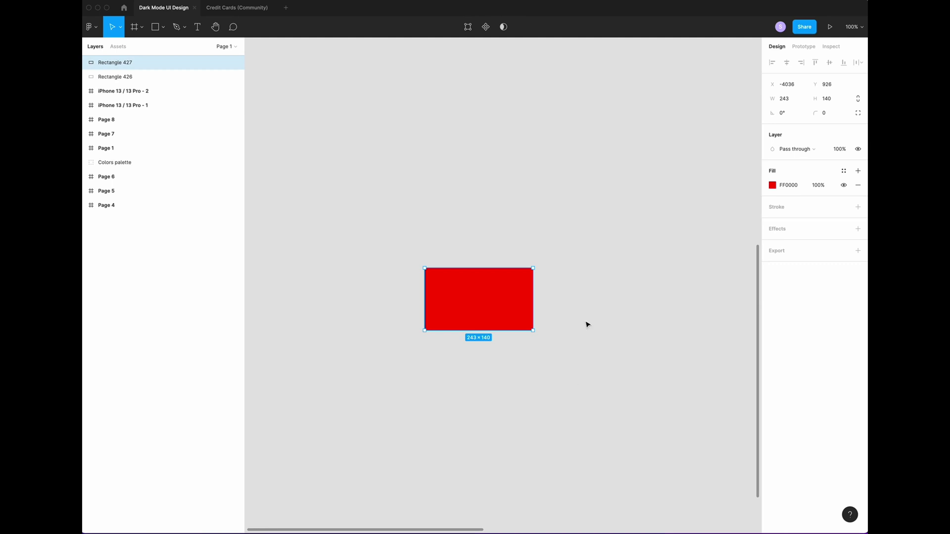
click(518, 424)
key(ctrl+v)
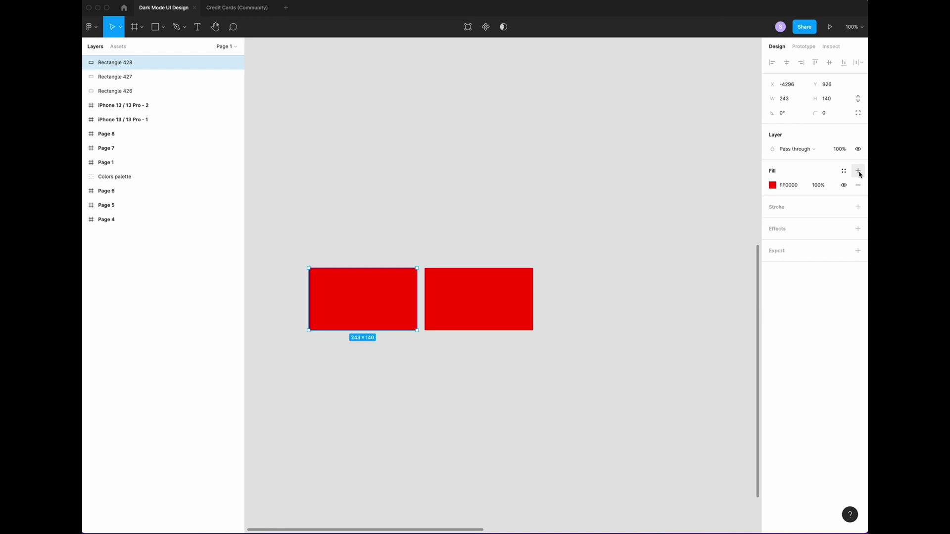
click(858, 171)
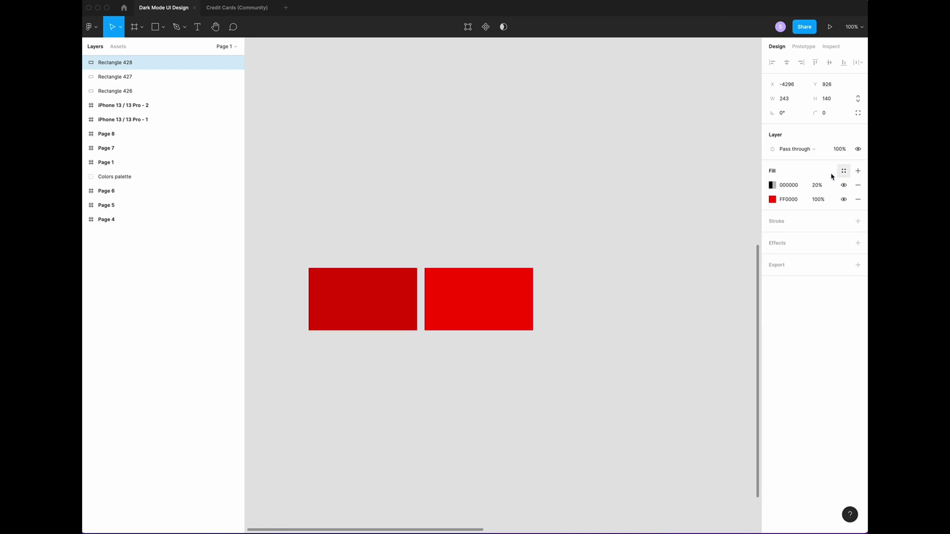
click(772, 185)
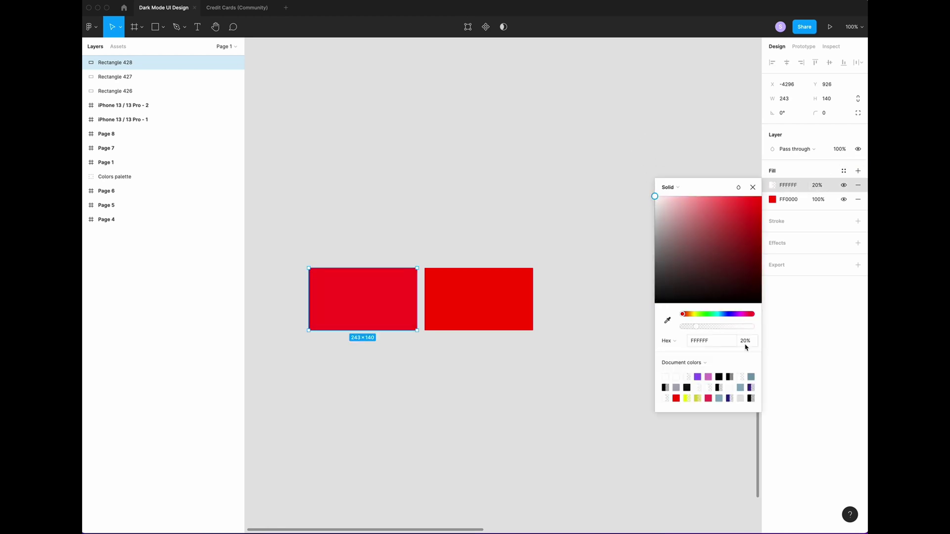
click(577, 409)
scroll(394, 332, left, 2)
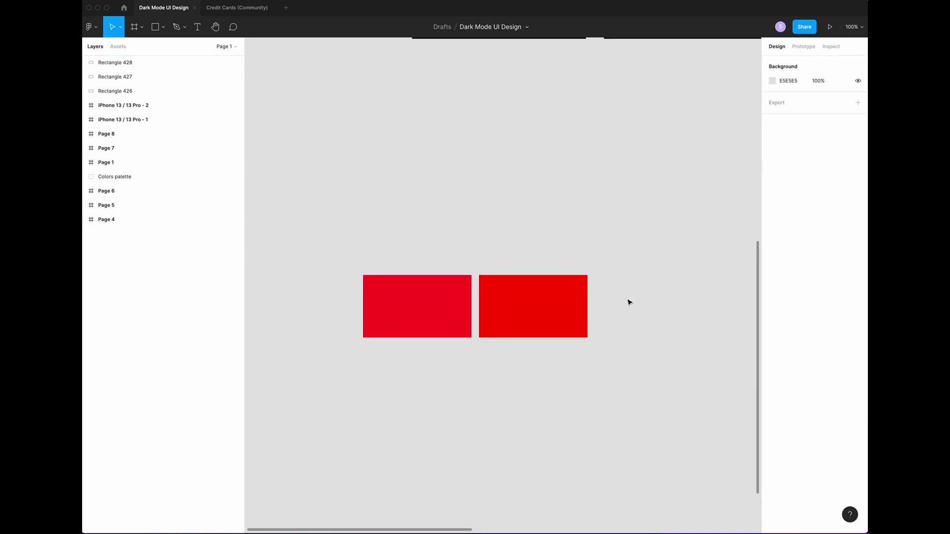
Step: Paste a third rectangle copy and add a lightening fill to the swatch beside the blue one
click(573, 310)
key(super+v)
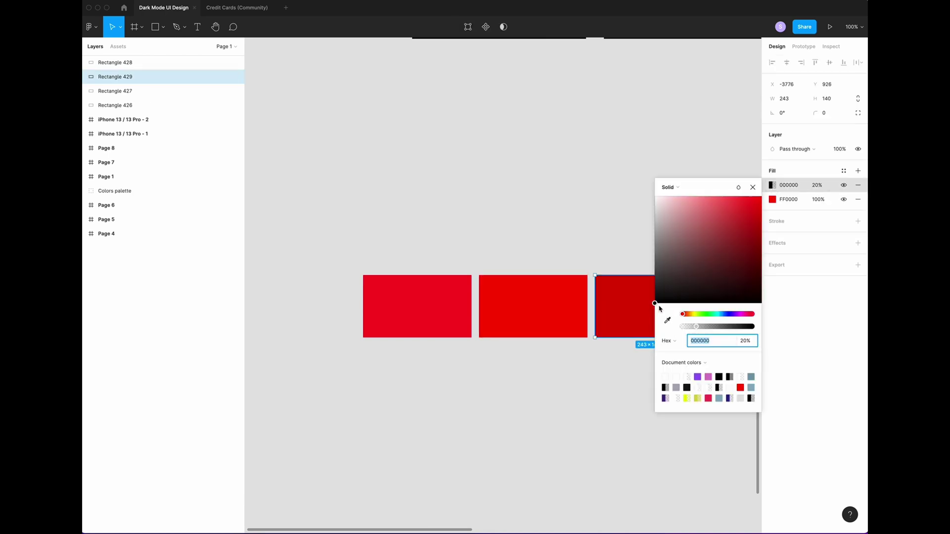
click(570, 406)
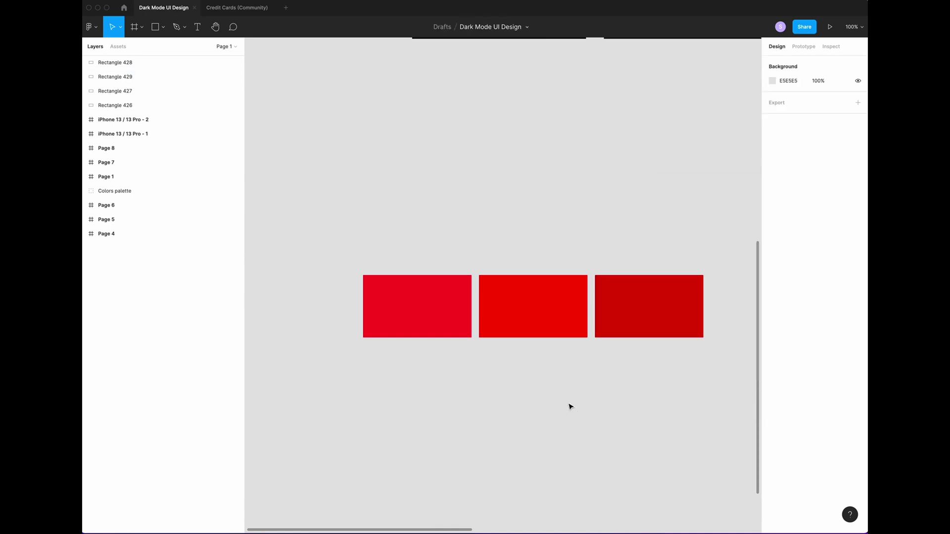
click(666, 404)
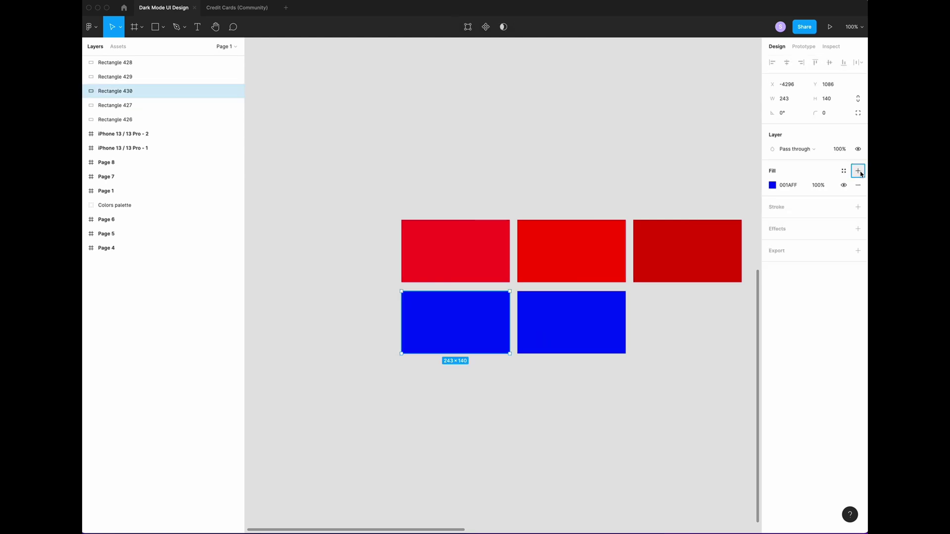
click(856, 170)
click(431, 357)
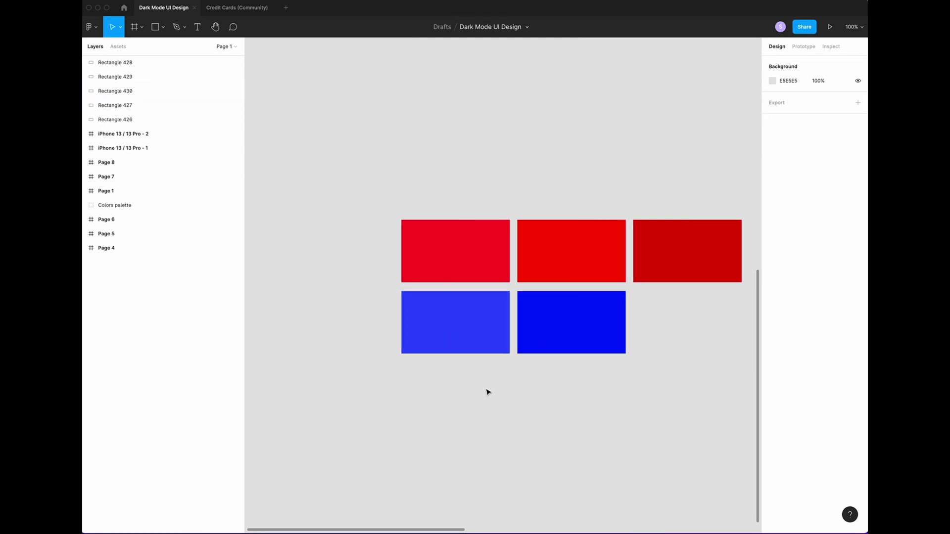
scroll(488, 392, up, 2)
Step: Place a copy of the blue swatch in the empty third slot and add a fill
key(ctrl+v)
drag(606, 341, 702, 350)
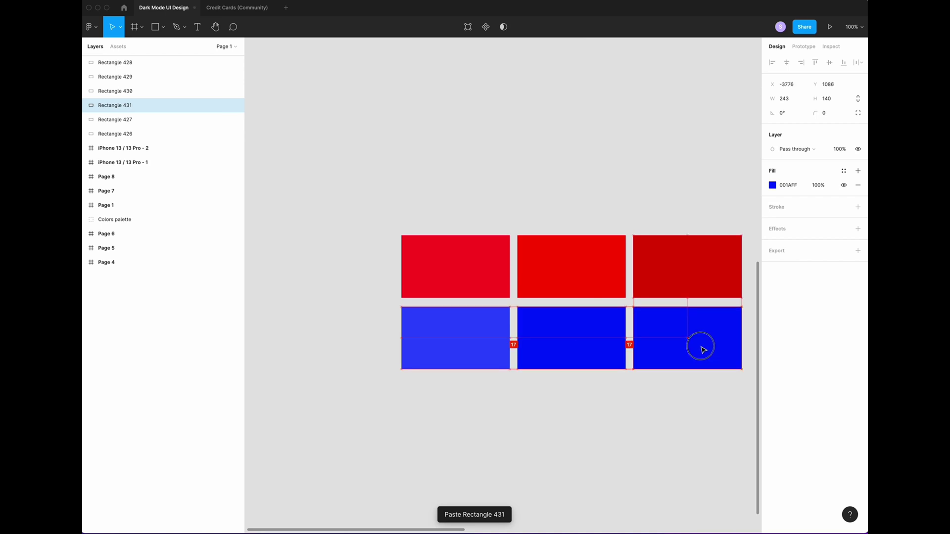
scroll(702, 350, right, 4)
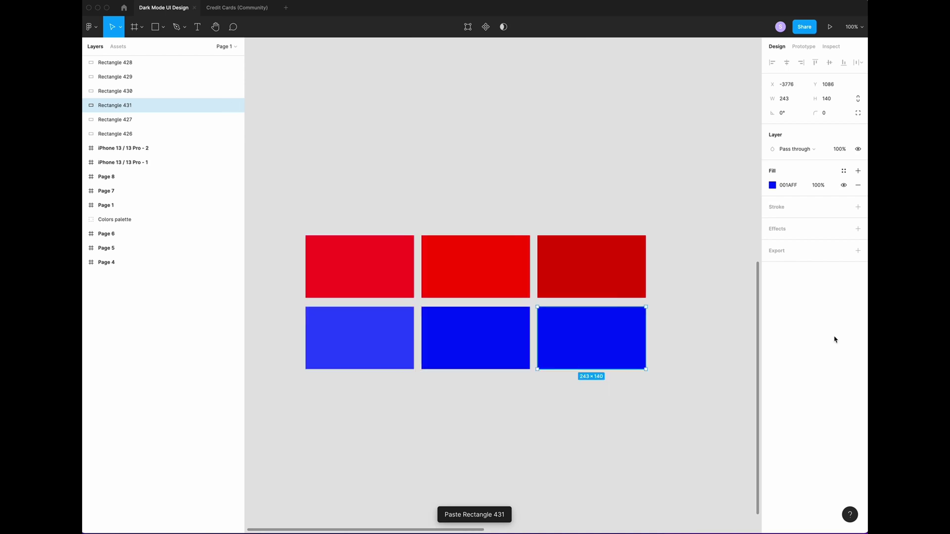
click(858, 171)
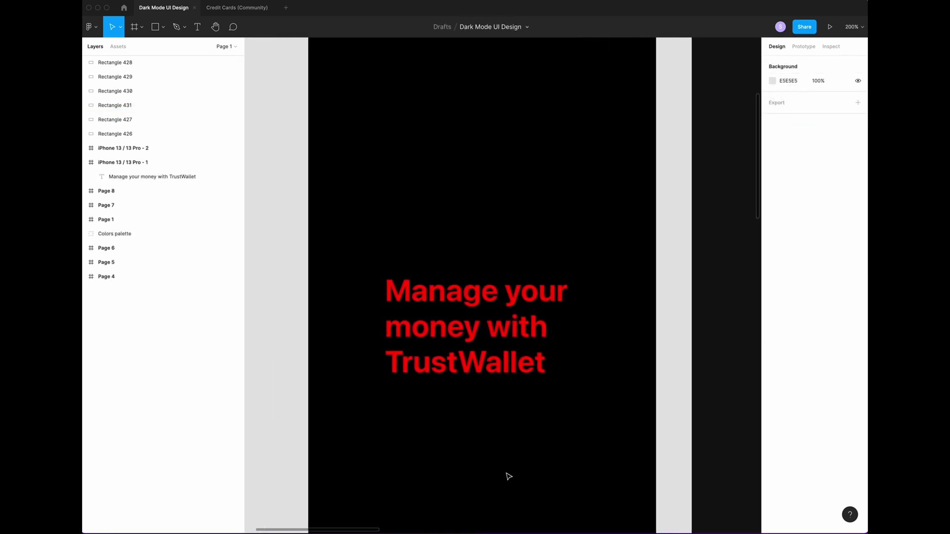
scroll(508, 476, left, 2)
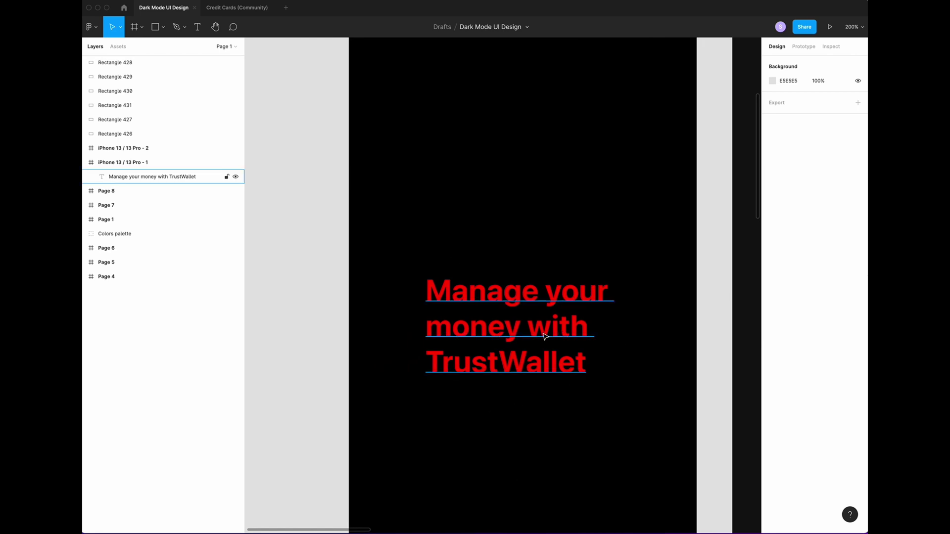
scroll(587, 456, right, 1)
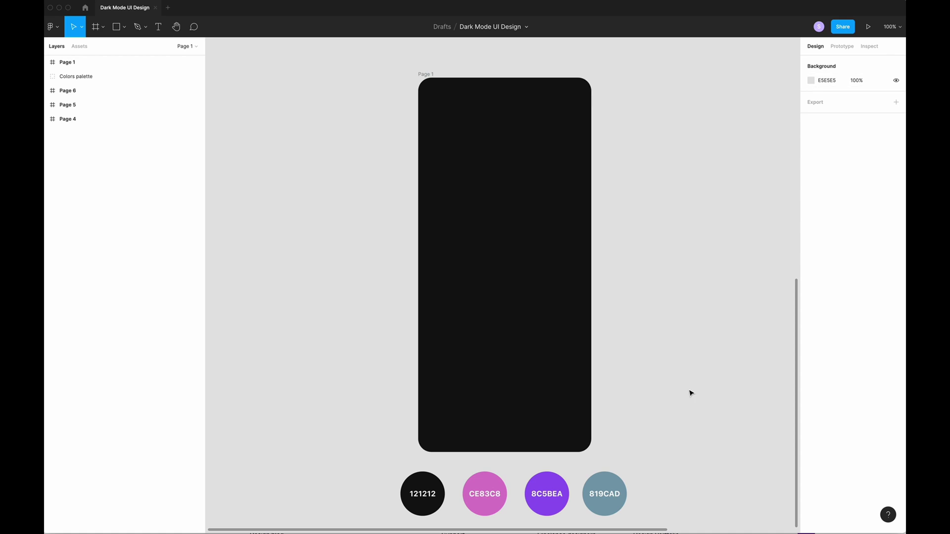
Step: Insert the Status Bar and Home Indicator components from Assets into Page 1
click(79, 46)
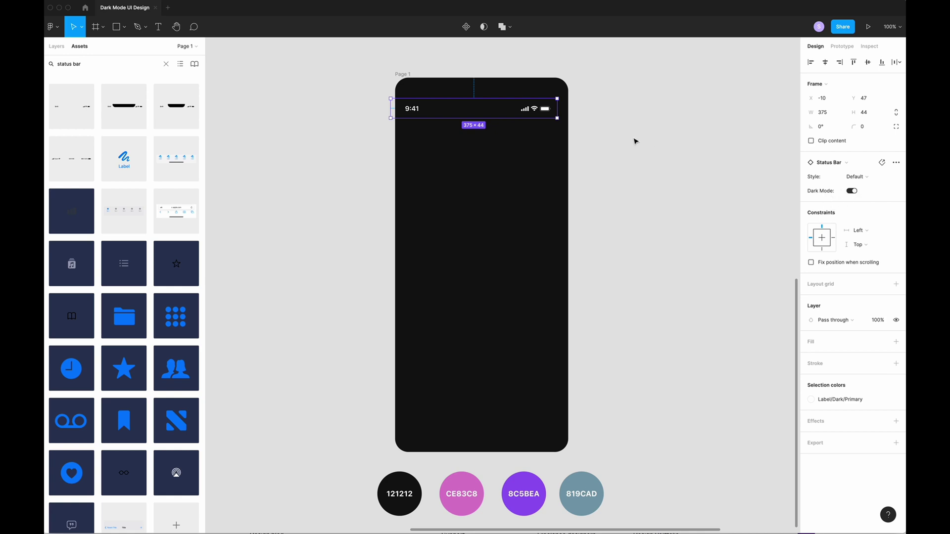
key(ctrl+z)
text(home ind)
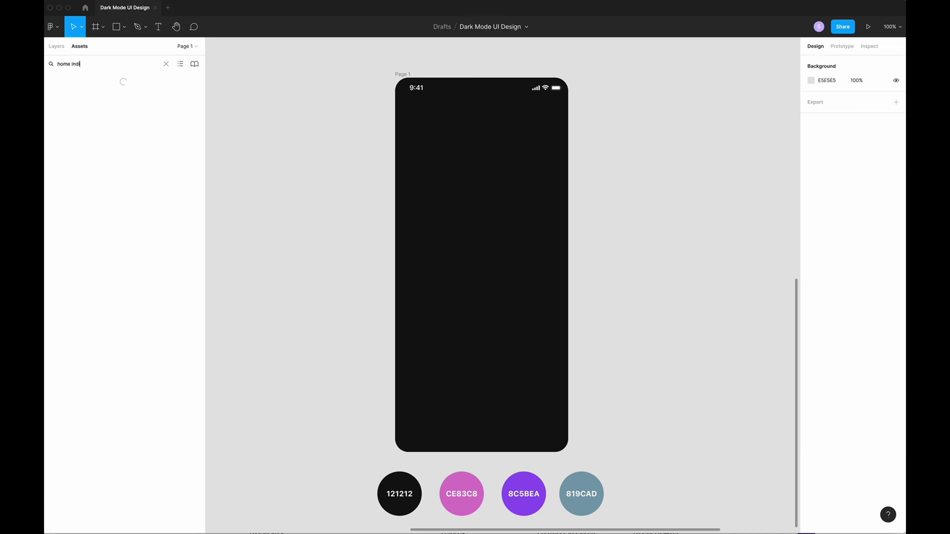
click(85, 65)
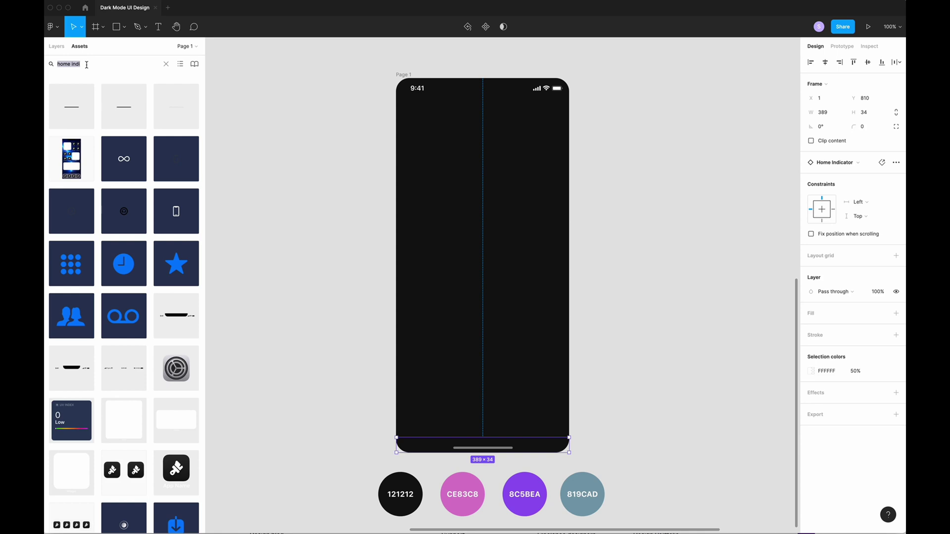
Step: Copy the Dots component into a row of three dots and group them
key(BackSpace)
key(alt+1)
click(88, 94)
key(super+v)
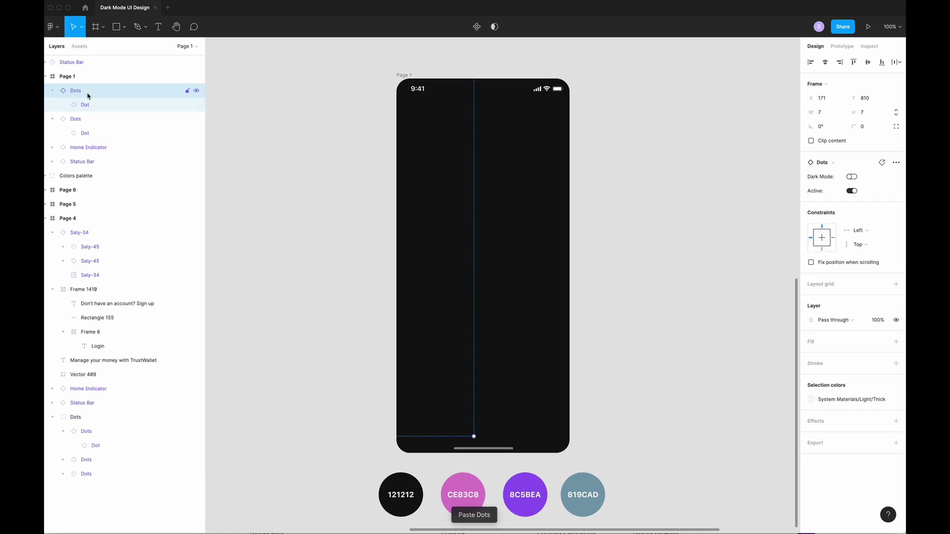
key(super+g)
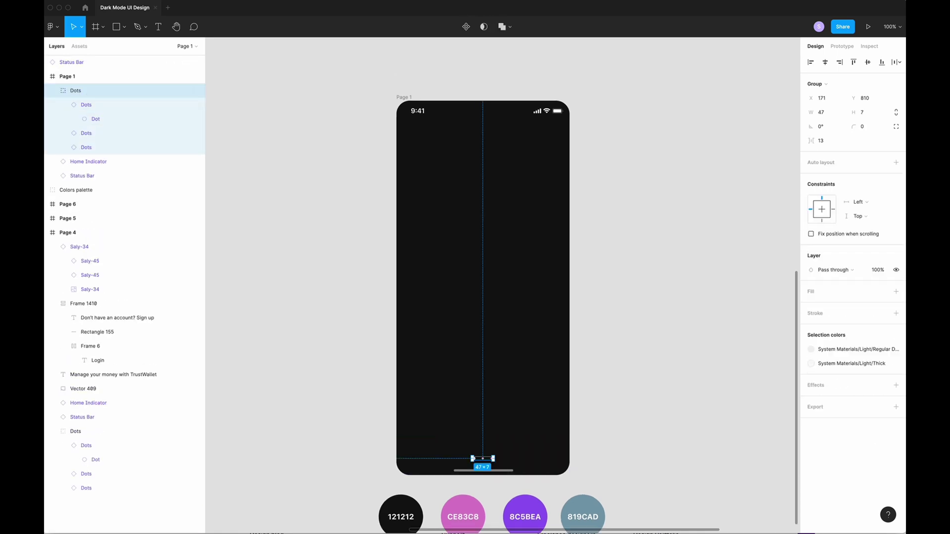
click(723, 459)
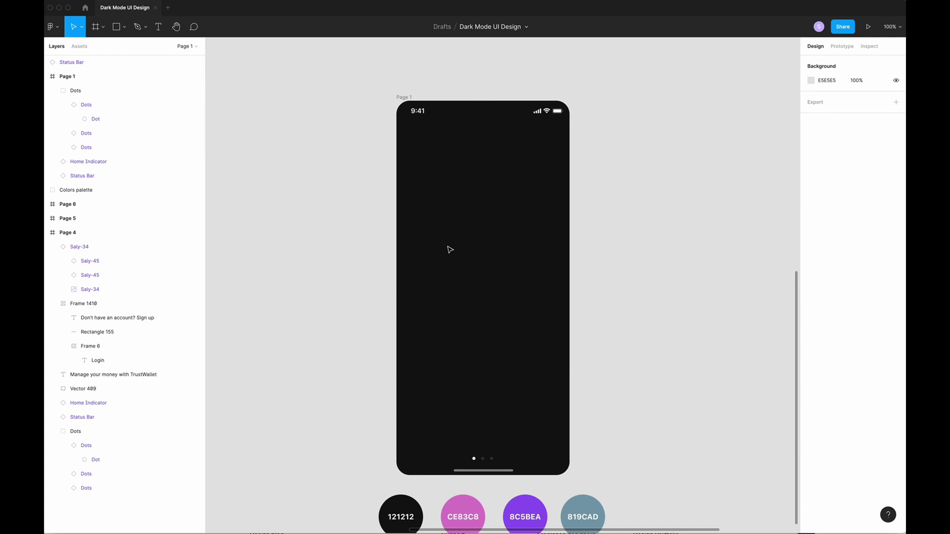
Step: Draw a closed zigzag wave shape across the top of Page 1 with the Pen tool
key(p)
click(375, 271)
click(411, 239)
click(465, 276)
click(494, 241)
click(540, 280)
click(566, 244)
click(609, 290)
click(587, 85)
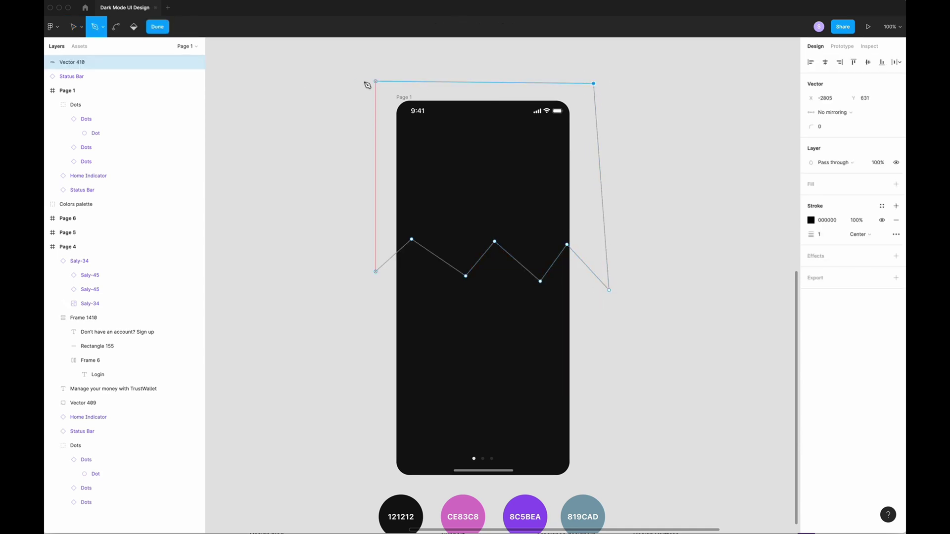
click(354, 85)
click(376, 271)
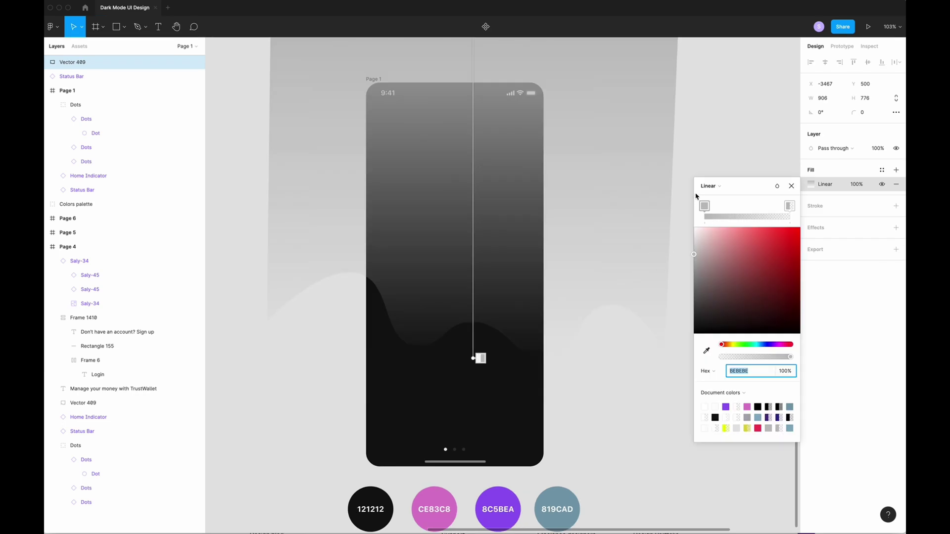
Step: Fill the wave with a diagonal linear gradient from CE83C8 to 8C5BEA
scroll(495, 346, down, 3)
key(i)
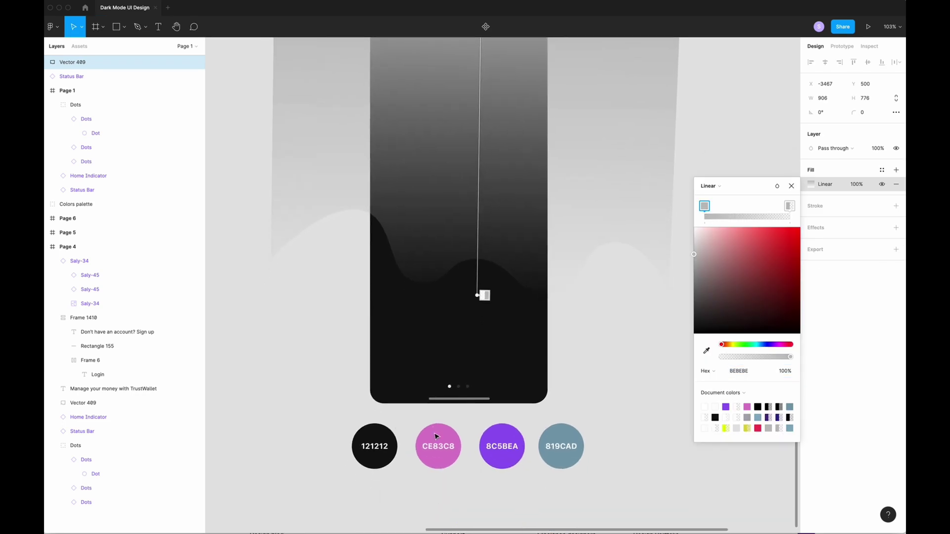
click(437, 435)
click(486, 296)
key(i)
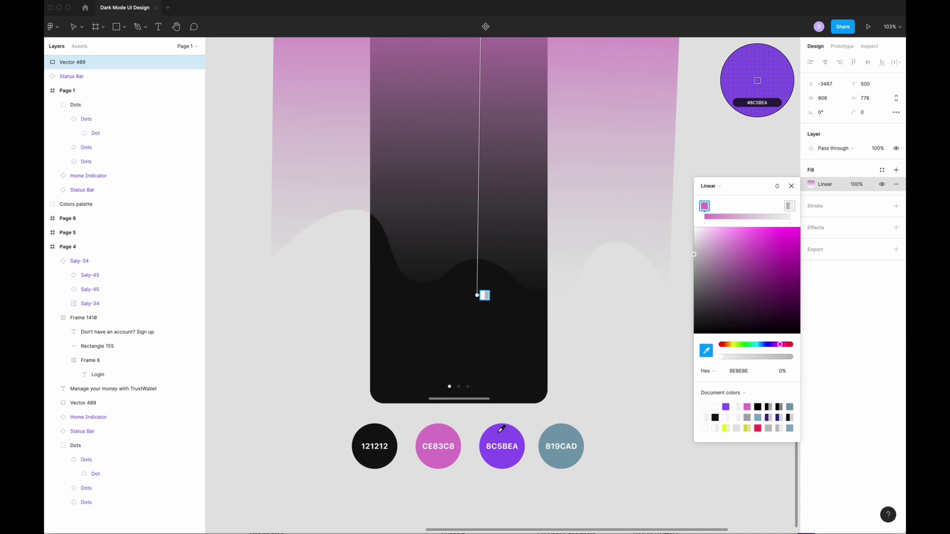
click(501, 436)
scroll(485, 230, up, 10)
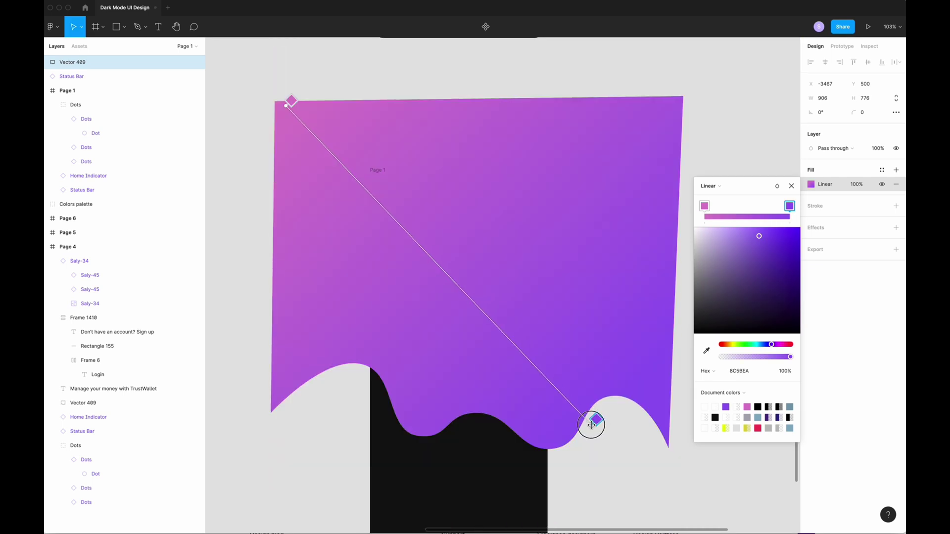
drag(594, 422, 586, 421)
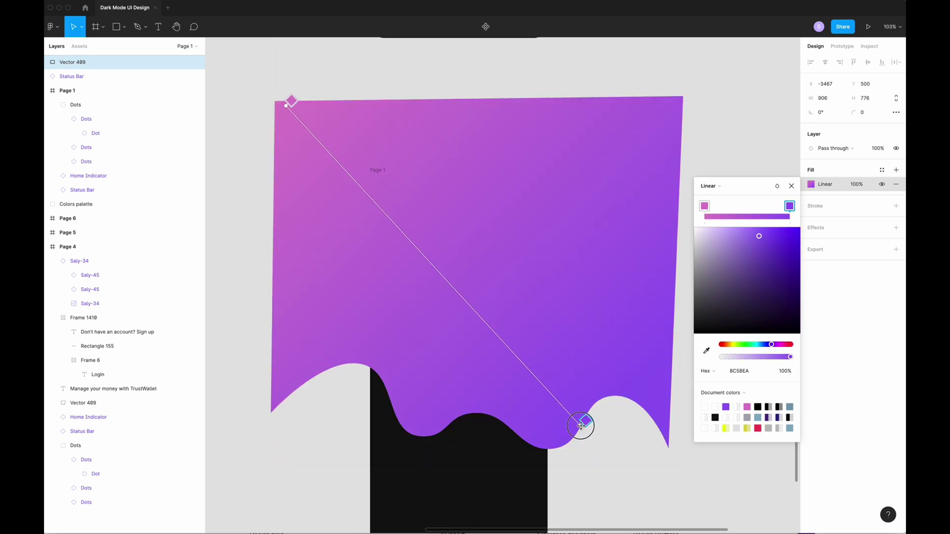
click(790, 187)
click(279, 103)
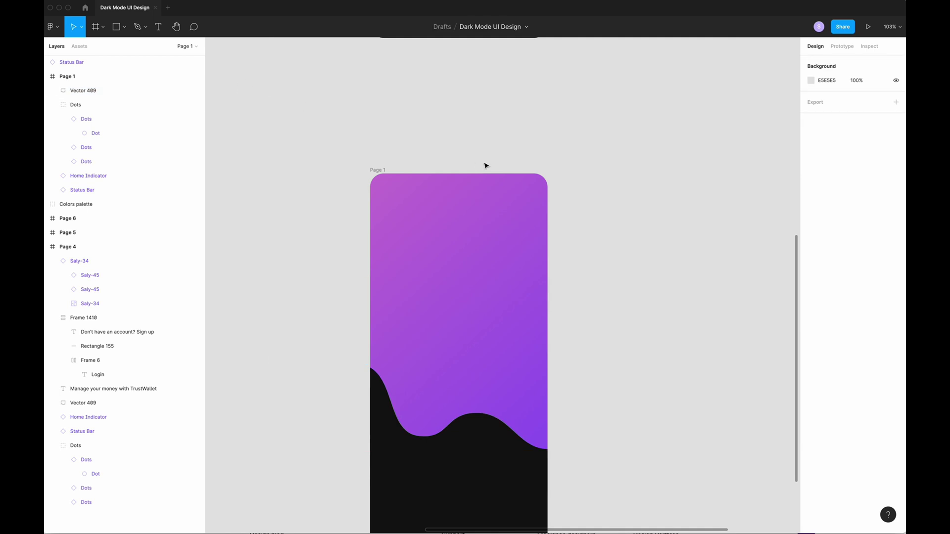
Step: Set the new text to SF Pro Display Bold at size 34
click(547, 237)
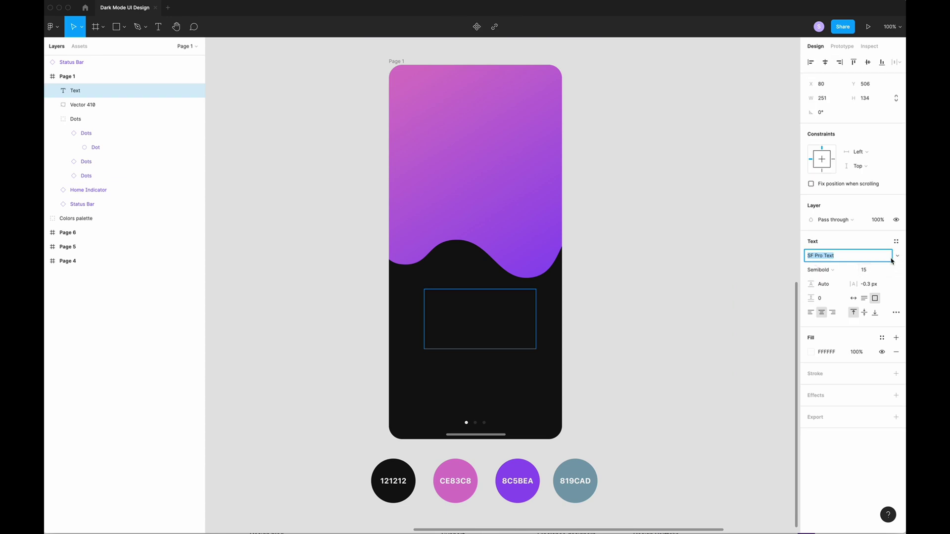
click(897, 258)
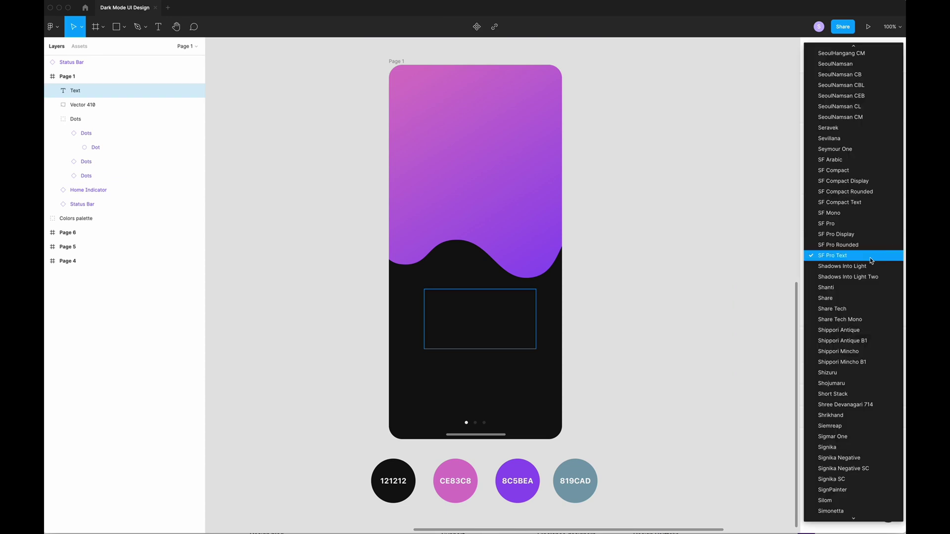
click(841, 234)
click(869, 270)
text(3)
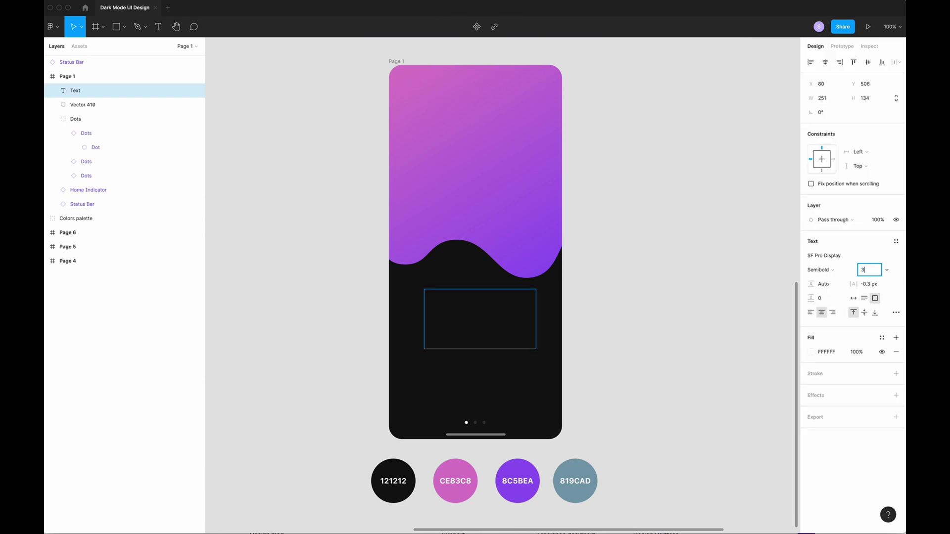
text(4)
key(Return)
click(820, 269)
click(823, 281)
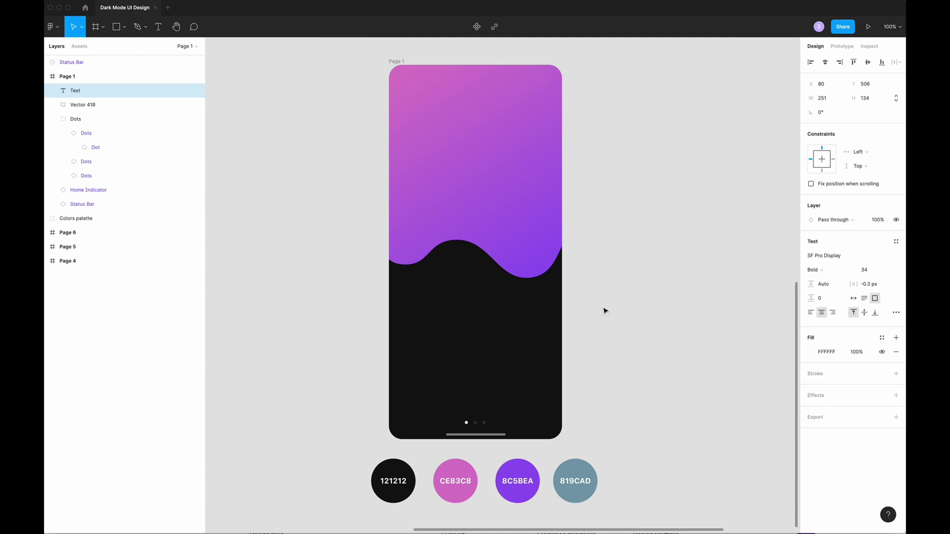
Step: Paste 'Manage your money with TrustWallet', centre it horizontally, and set 87% fill opacity
text(Manage your money with TrustWallet)
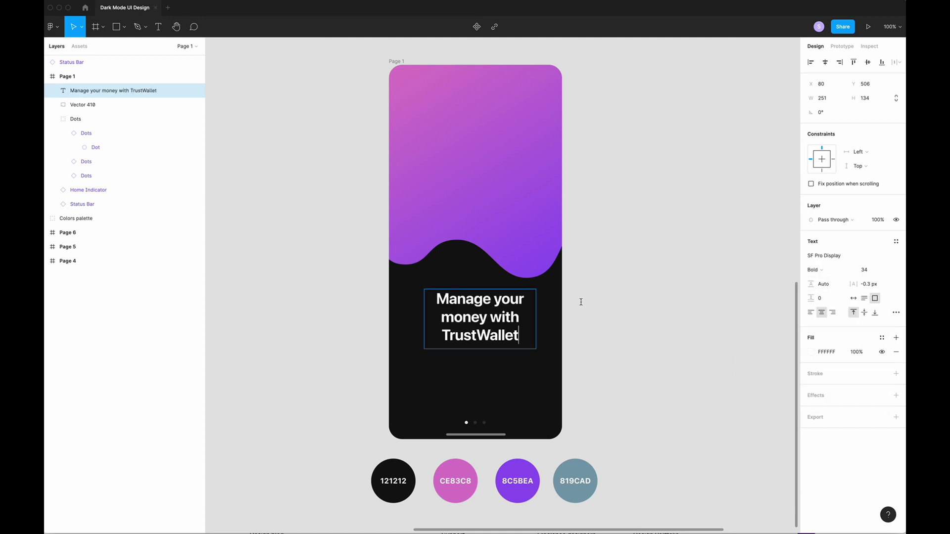
click(825, 62)
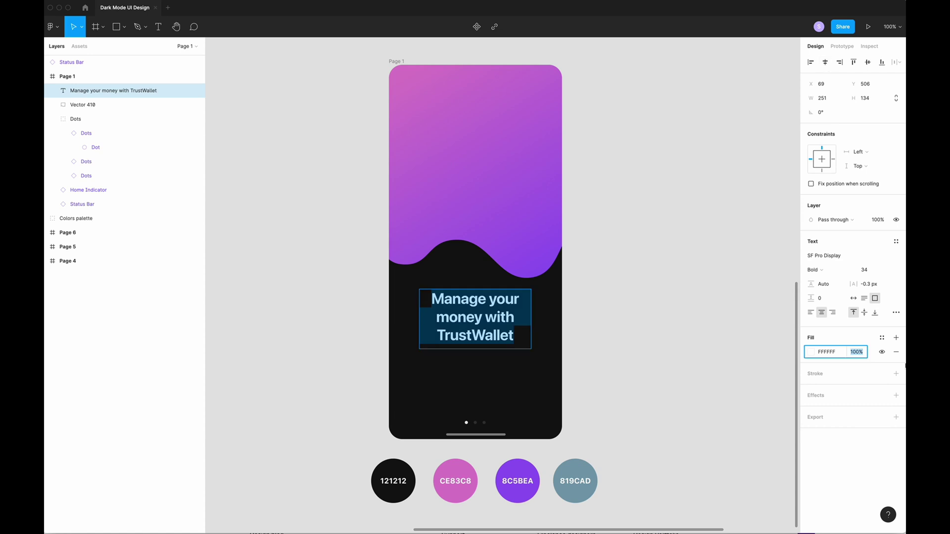
text(87)
key(Return)
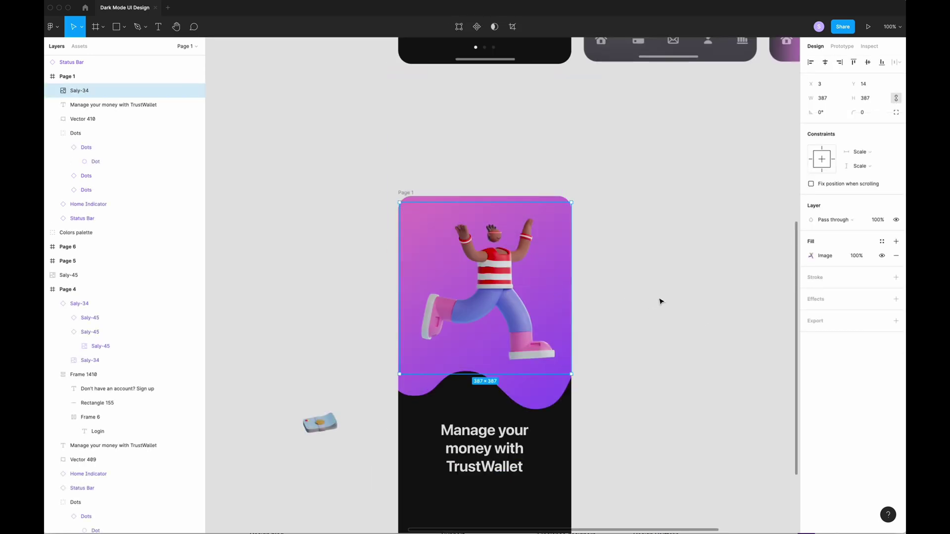
Step: Move the small Saly-45 money card image onto the gradient beside the running character
click(687, 324)
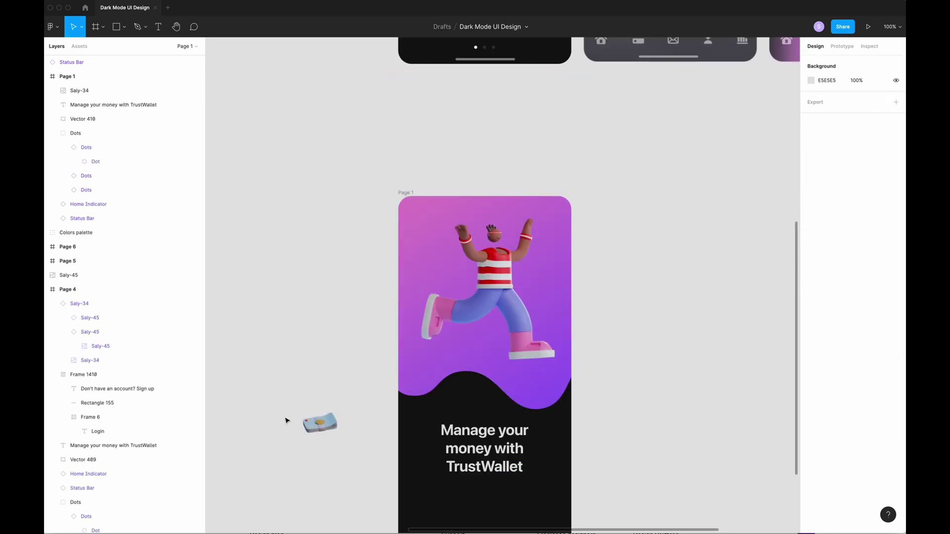
click(325, 434)
drag(325, 434, 440, 273)
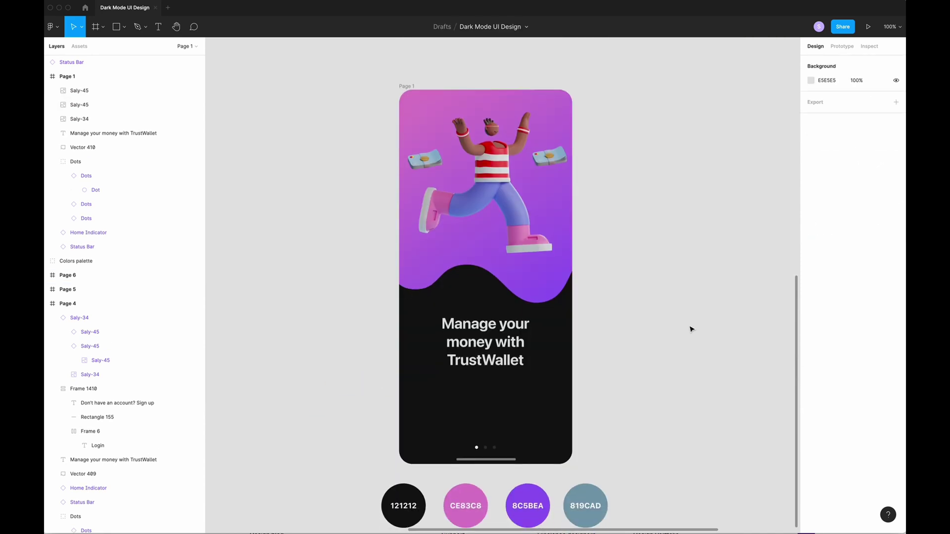
scroll(691, 329, down, 2)
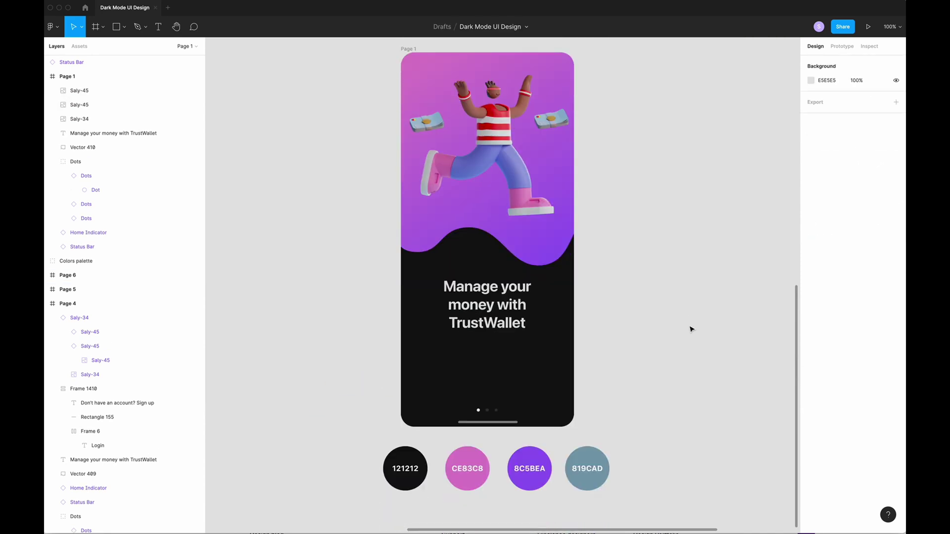
Step: Paste a Login label and set it to SF Pro Text Semibold
key(ctrl+v)
click(896, 258)
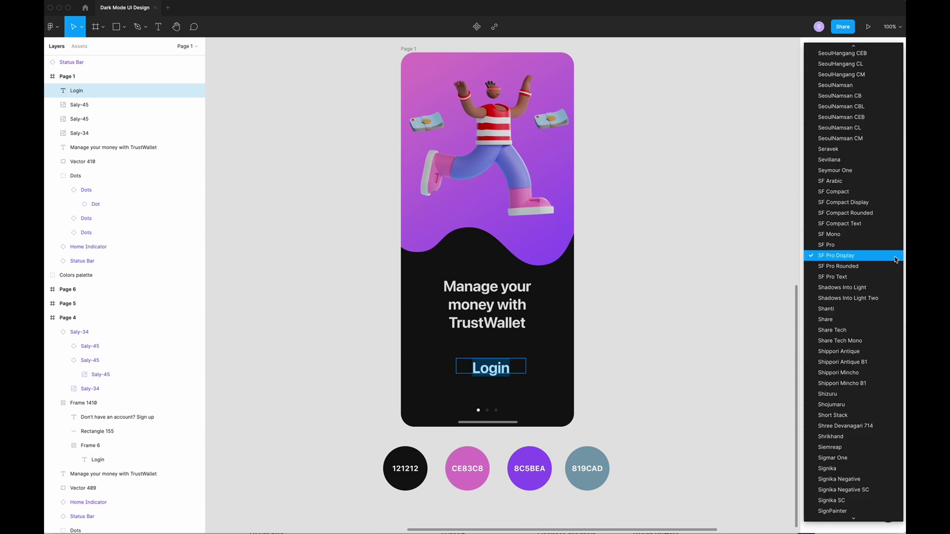
click(829, 277)
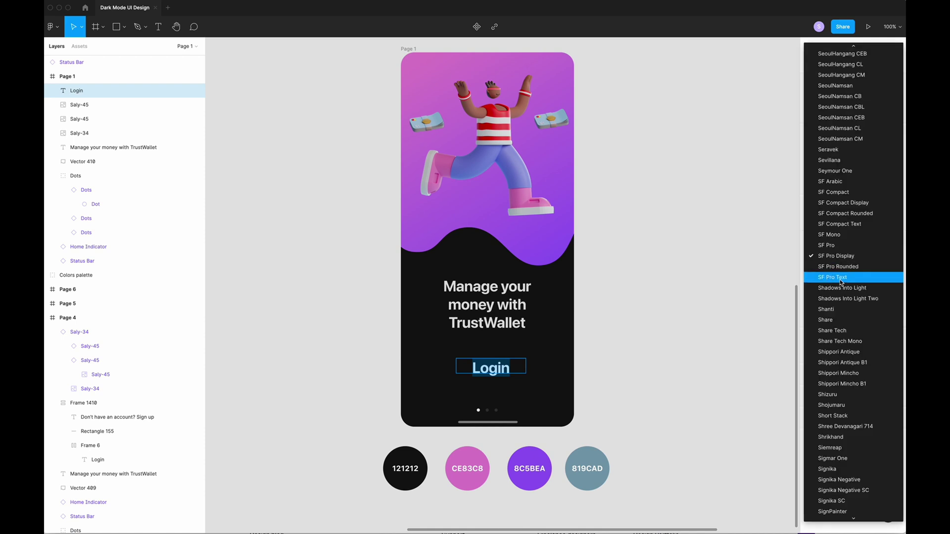
click(879, 270)
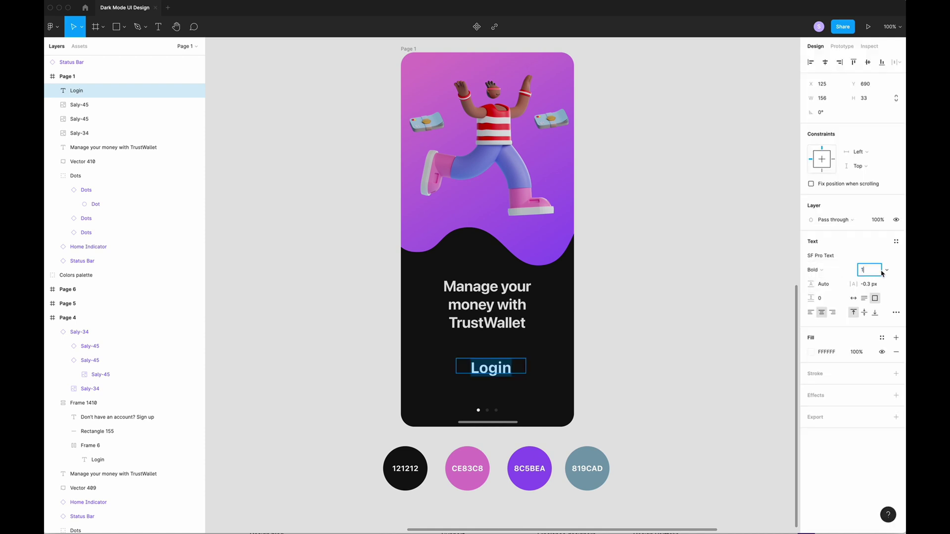
click(824, 270)
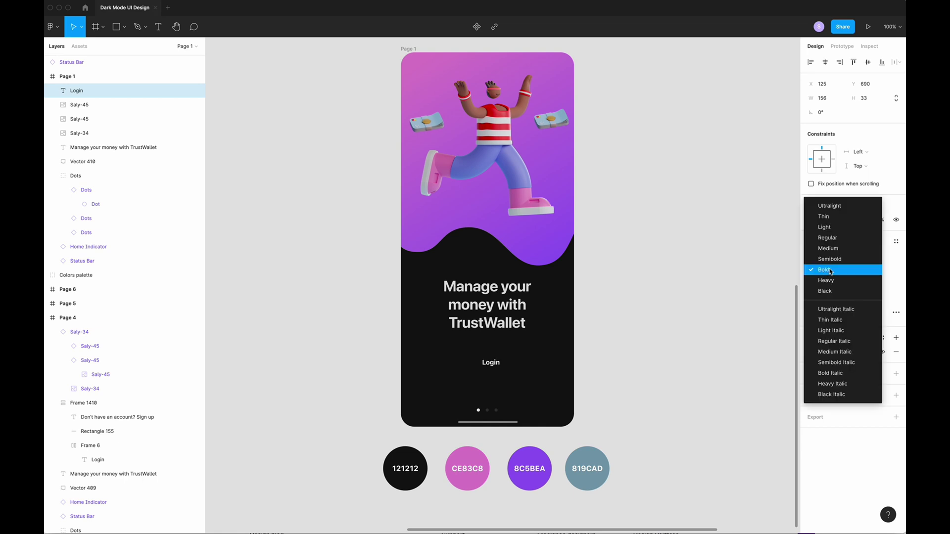
click(829, 259)
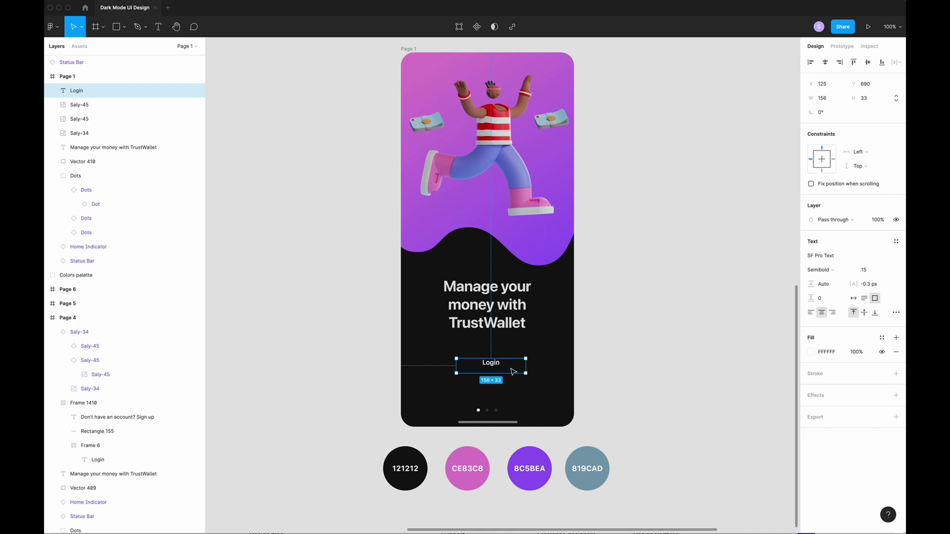
Step: Wrap Login in auto layout with an 8C5BEA fill, width 280, centred horizontally
key(shift+a)
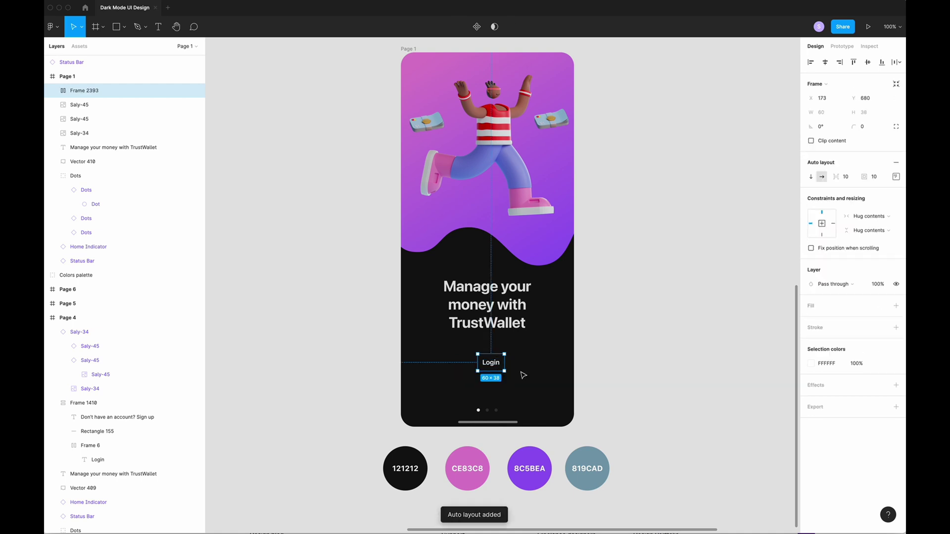
click(895, 306)
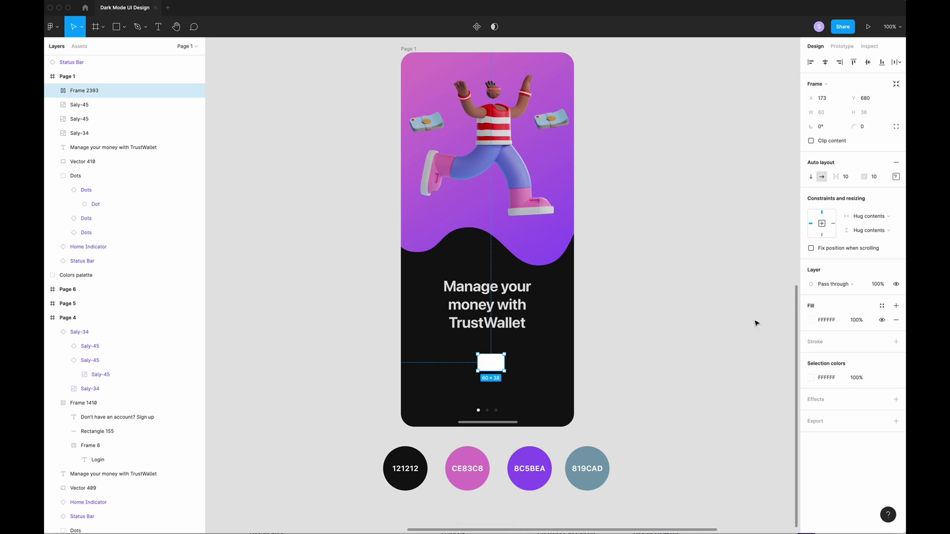
scroll(659, 314, right, 2)
scroll(660, 314, down, 1)
click(811, 320)
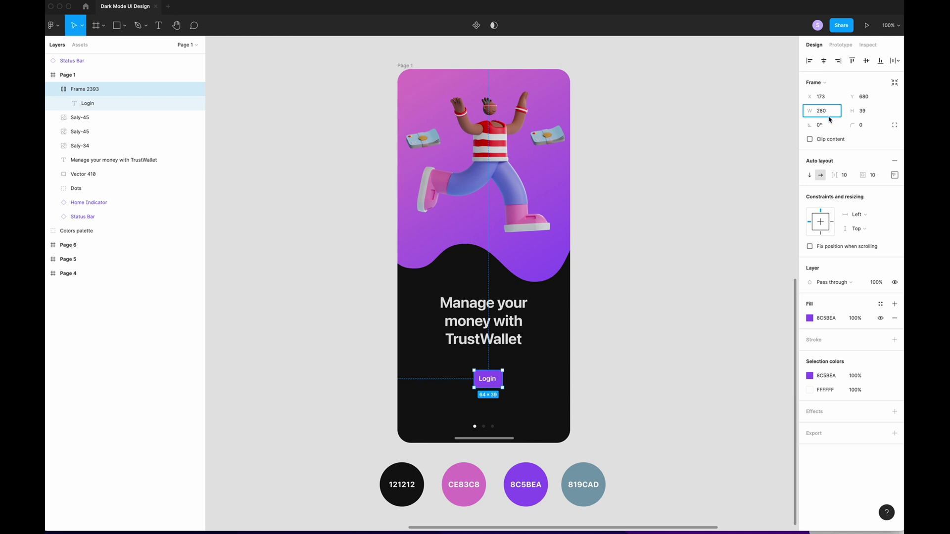
click(865, 111)
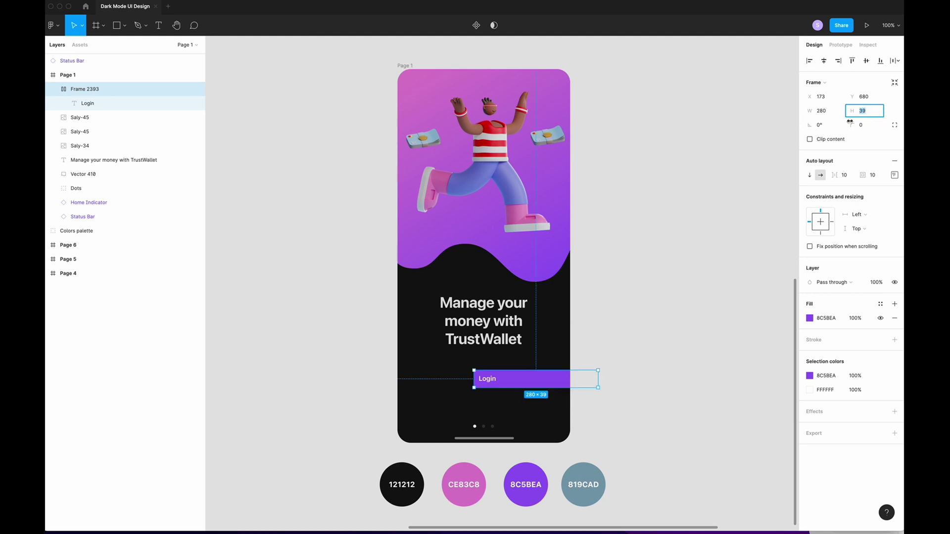
click(824, 62)
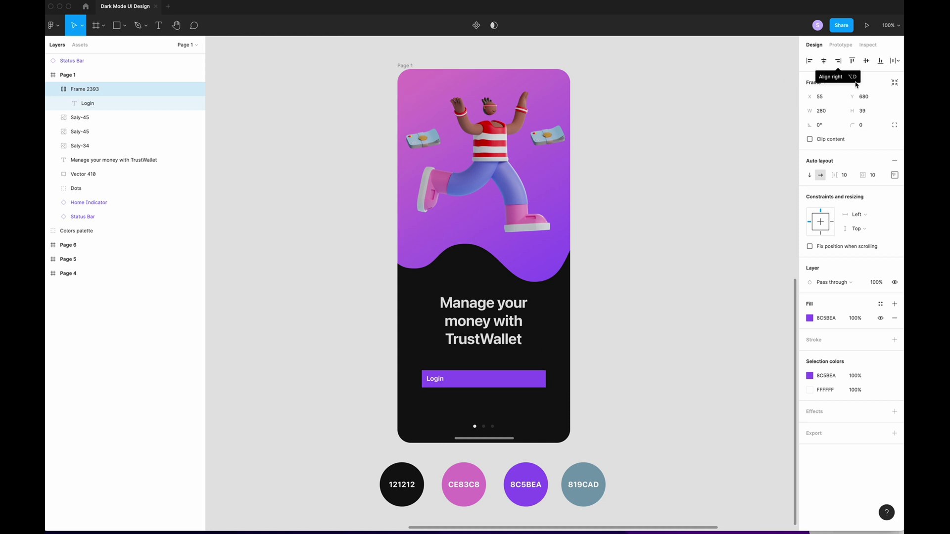
Step: Give the button a corner radius of 30 and centre its label
click(866, 126)
text(30)
key(Return)
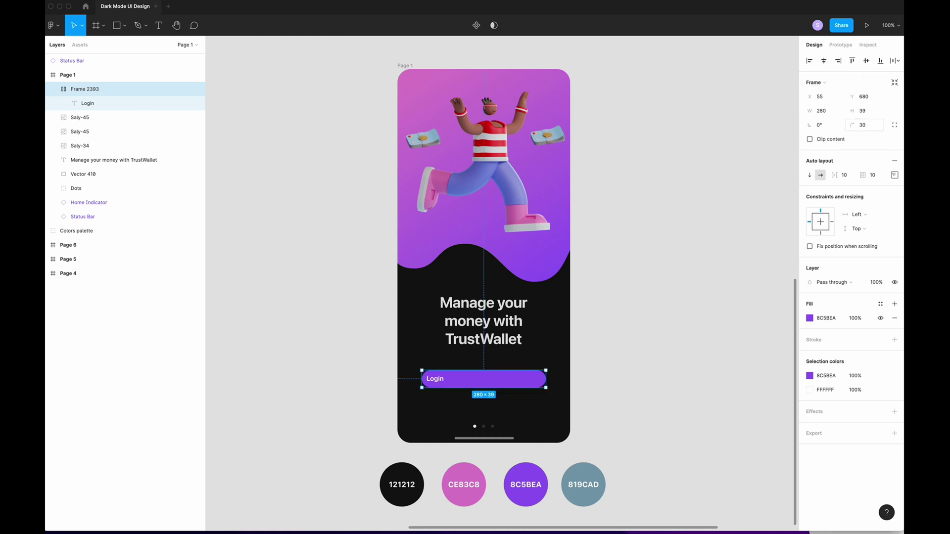
click(895, 177)
click(865, 214)
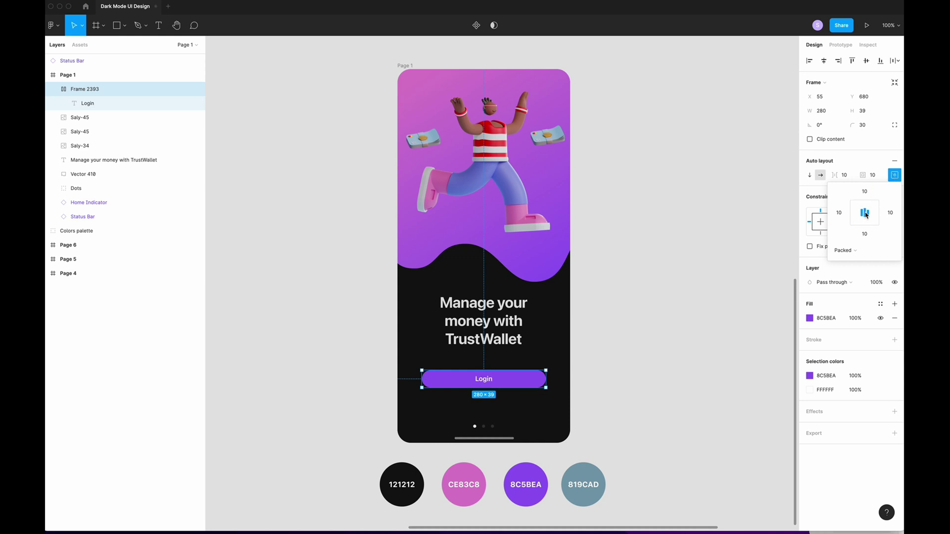
key(Escape)
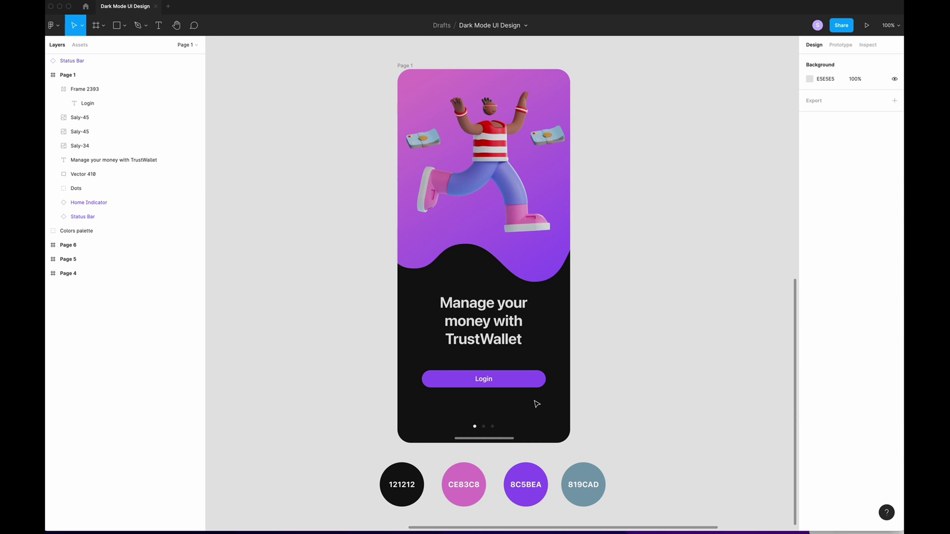
Step: Draw a thin 280-wide divider line under the Login button and centre it horizontally
key(r)
drag(424, 402, 547, 405)
click(821, 96)
text(280)
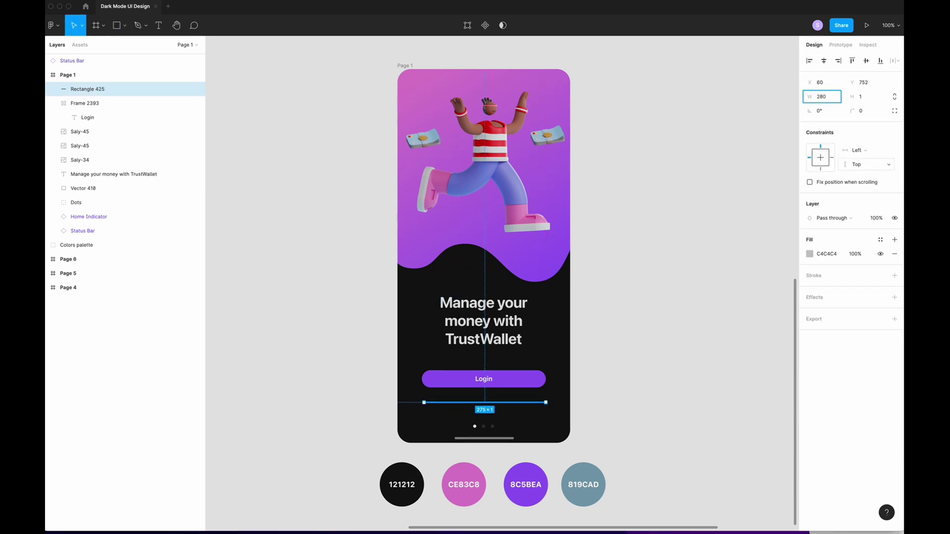
key(Return)
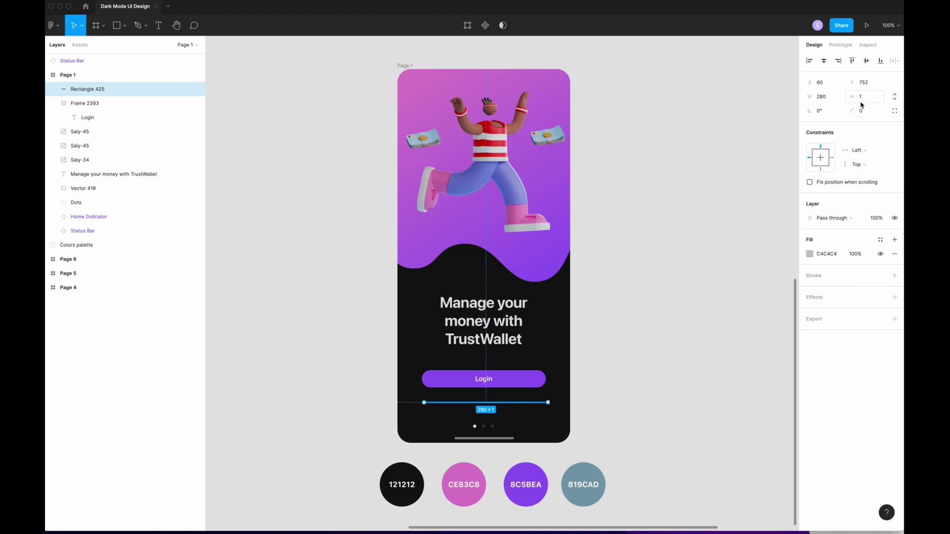
click(822, 63)
click(651, 438)
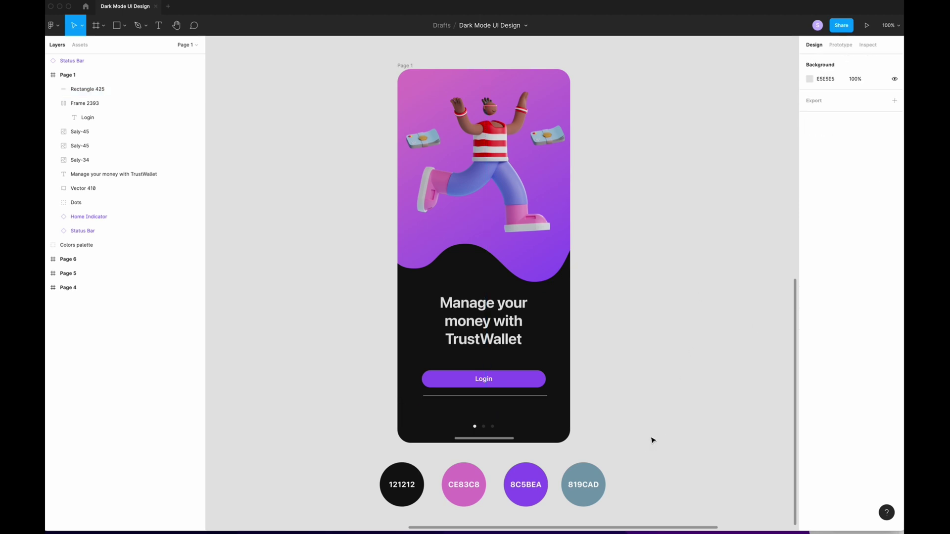
scroll(485, 413, left, 1)
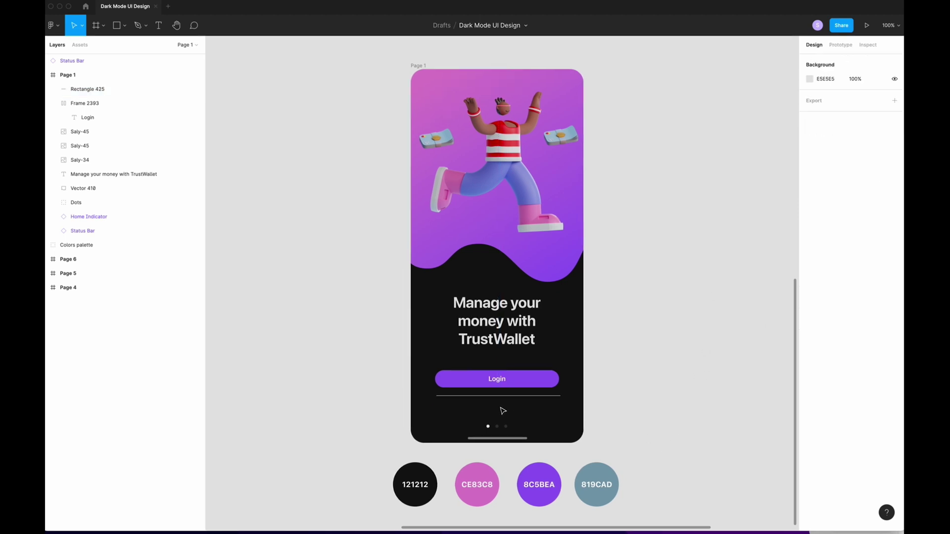
scroll(503, 411, right, 1)
Step: Add the "Don't have an account? Sign up" text below the line at font size 13
key(ctrl+v)
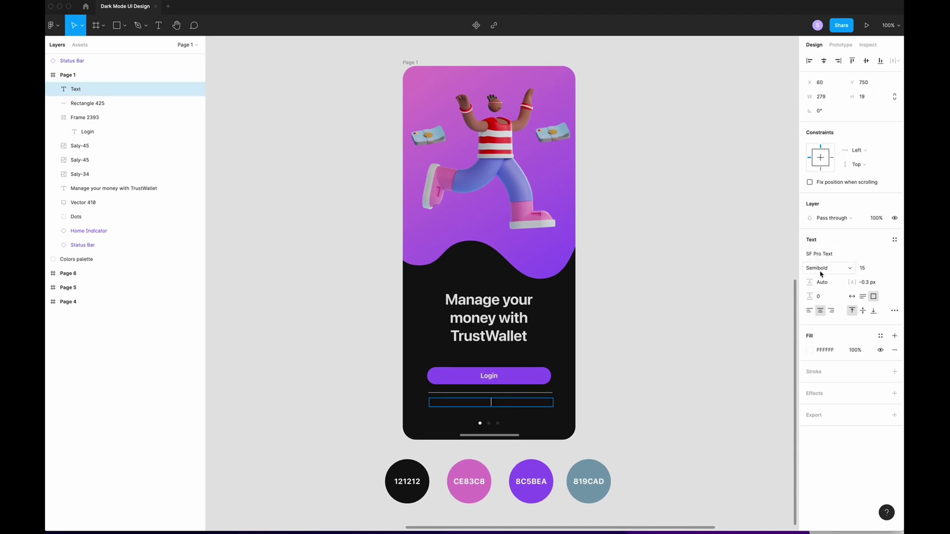
click(862, 268)
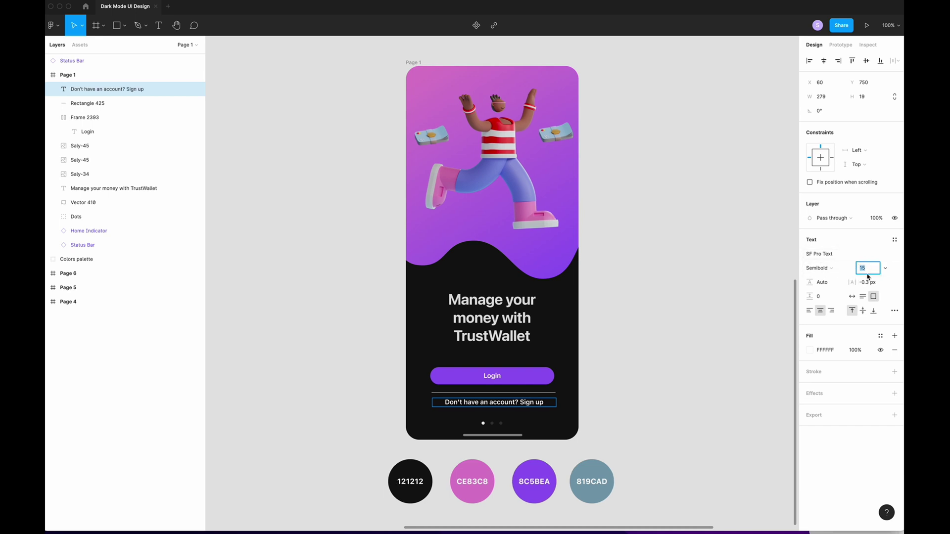
text(13)
key(Return)
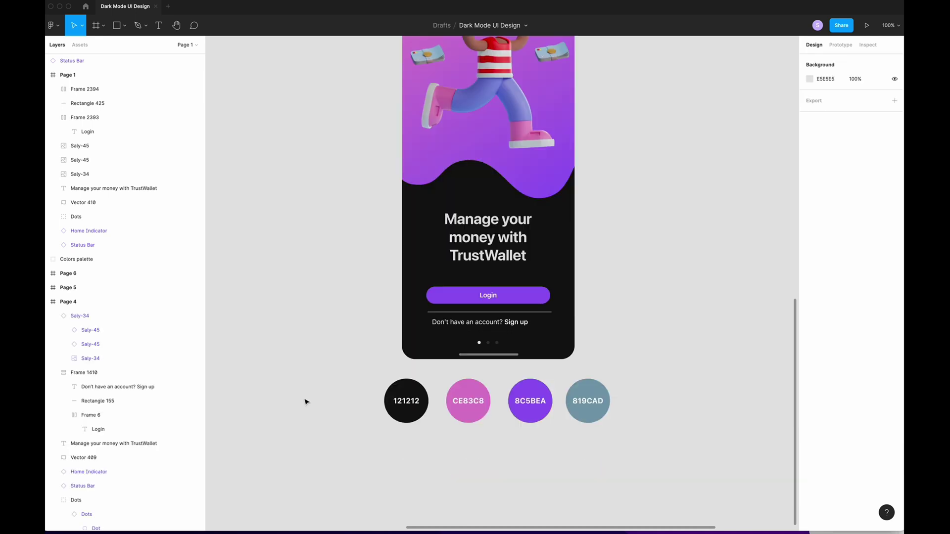
Step: Select the Login button, divider line and sign-up text and wrap them in one vertical auto-layout frame
click(445, 297)
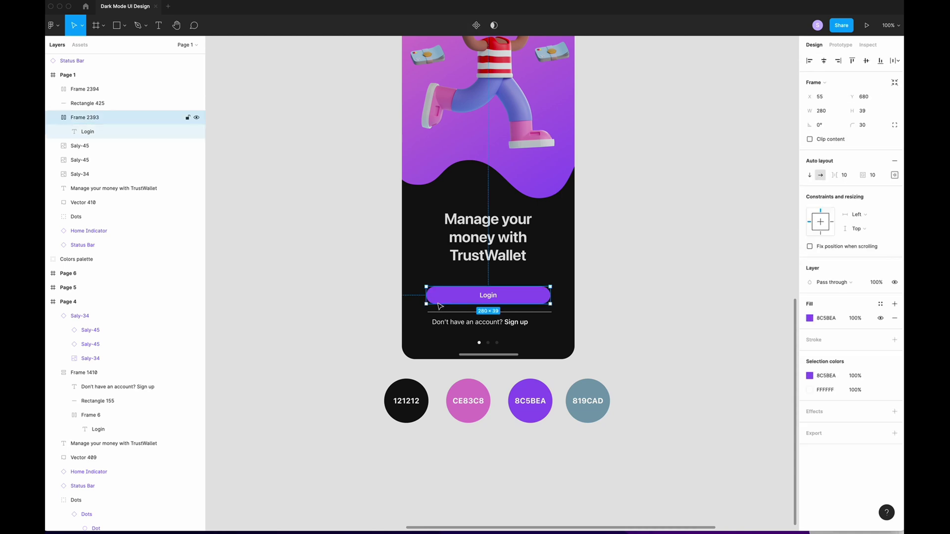
scroll(431, 312, up, 1)
shift+click(432, 312)
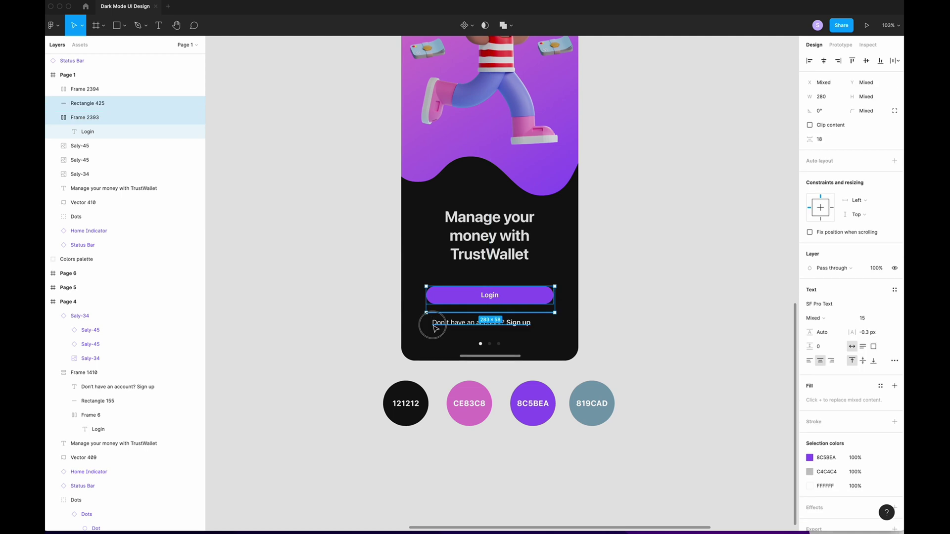
shift+click(431, 324)
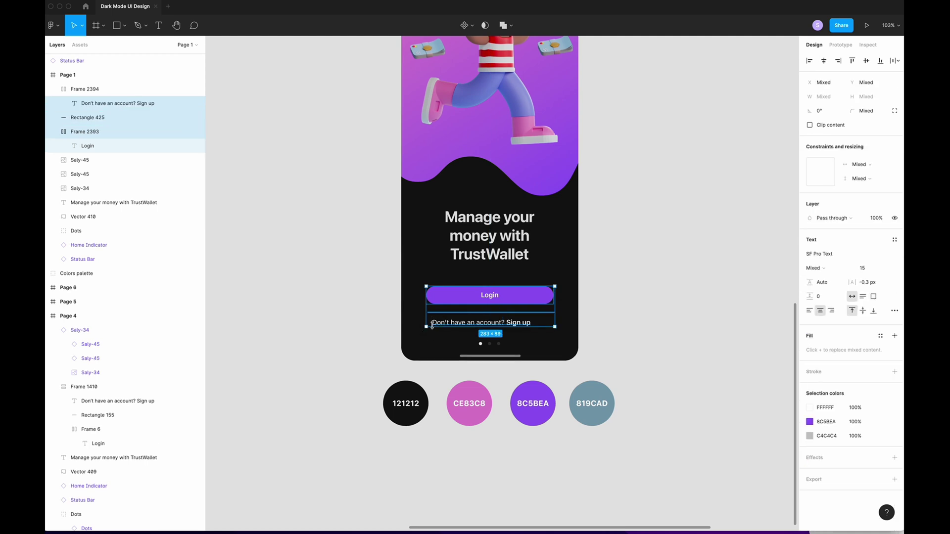
key(shift+a)
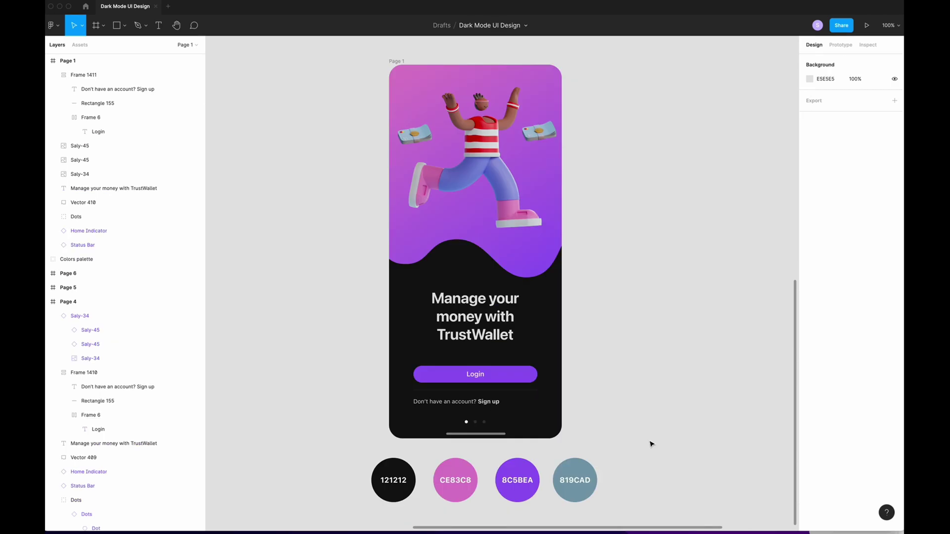
scroll(651, 443, left, 1)
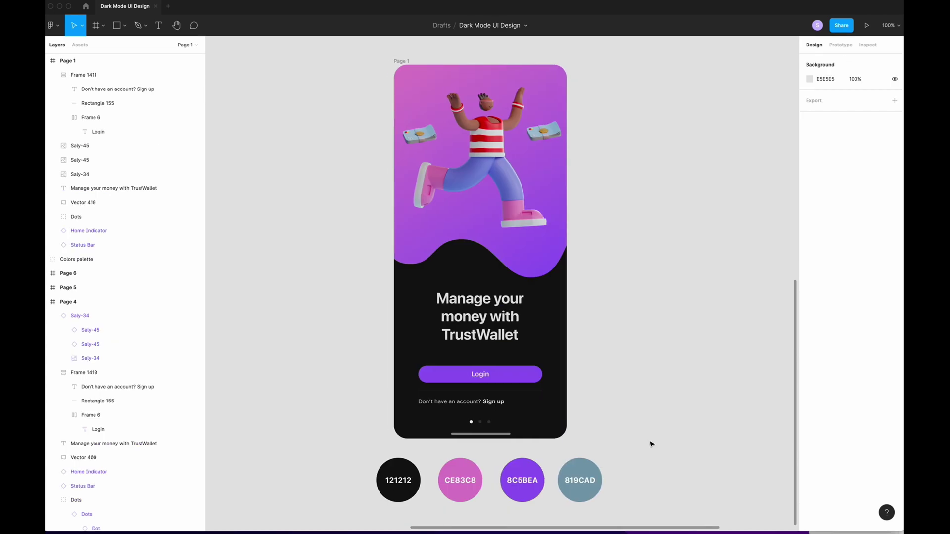
scroll(651, 444, right, 1)
scroll(651, 443, right, 5)
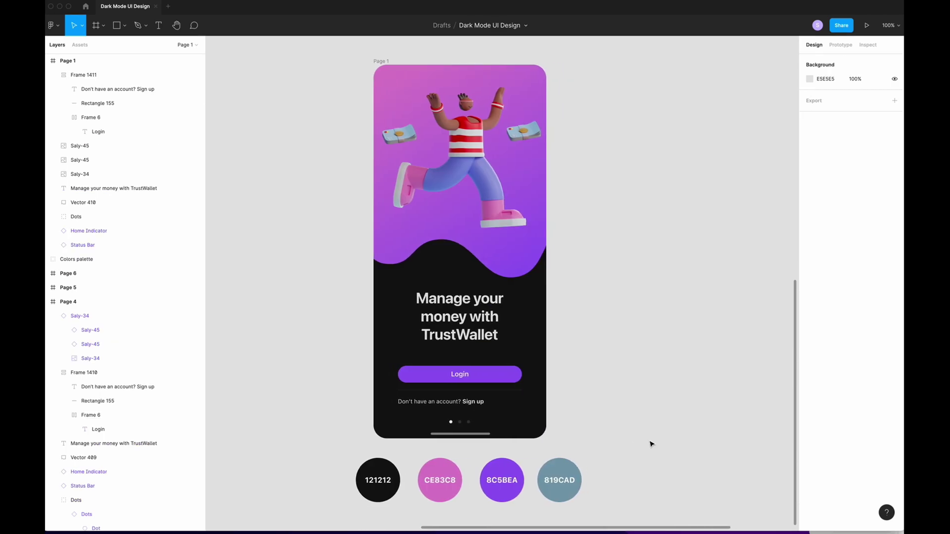
scroll(651, 444, right, 2)
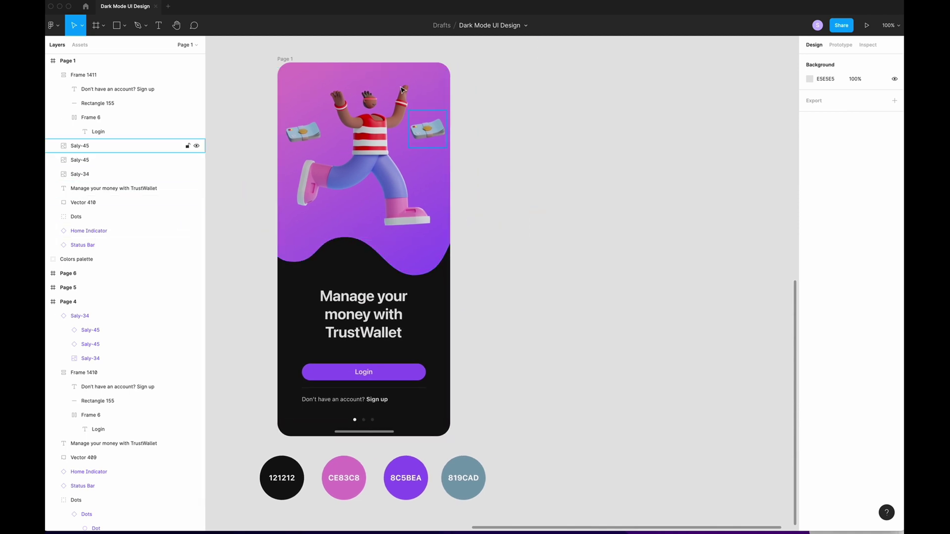
Step: Move the Status Bar layer to the top of Page 1 and select the Page 1 frame
click(89, 246)
drag(89, 247, 91, 68)
scroll(319, 62, left, 2)
click(319, 62)
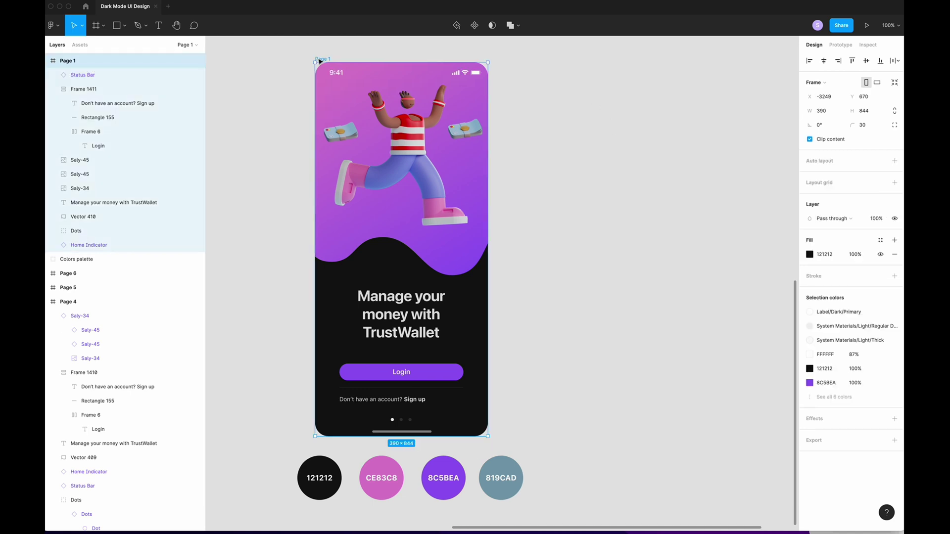
Step: Duplicate the Page 1 screen as Page 7 and select its illustration for removal
key(ctrl+d)
click(767, 165)
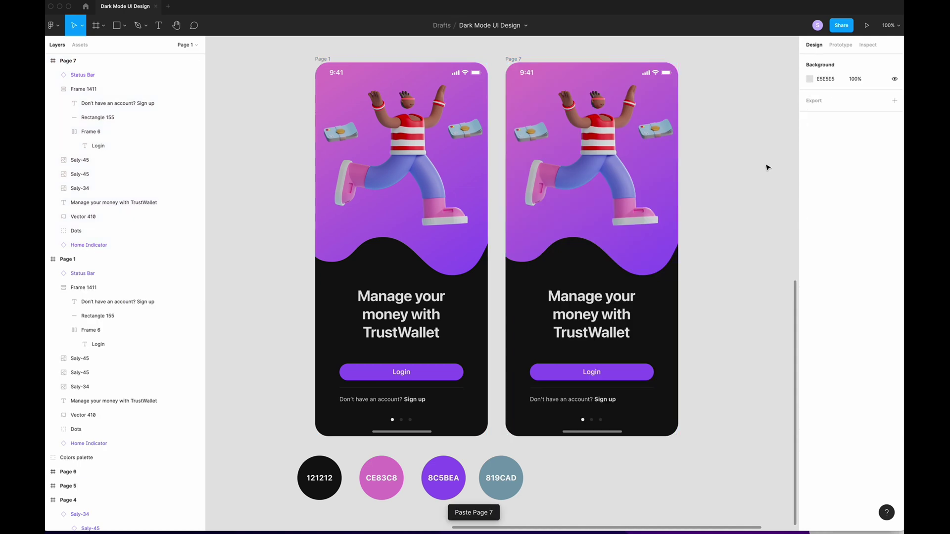
scroll(767, 165, right, 4)
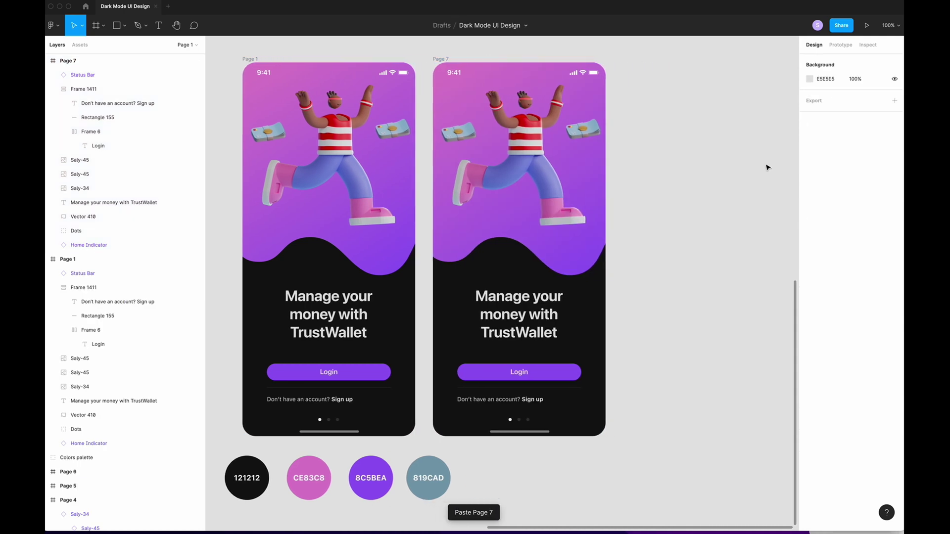
click(514, 139)
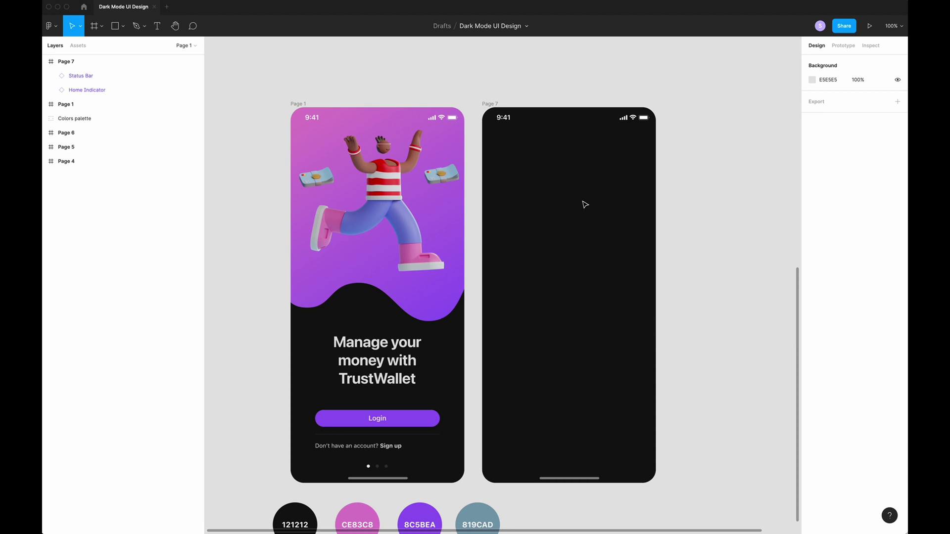
Step: Draw a wide rectangle near the top of Page 7, 95 high, centred, with 30 corner radius
key(r)
drag(499, 147, 655, 188)
click(863, 97)
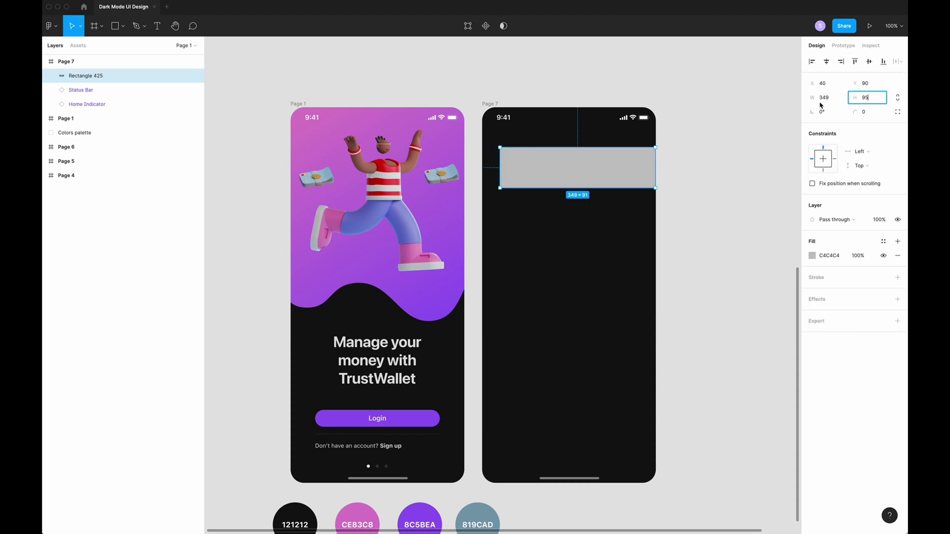
text(95)
key(Return)
click(826, 62)
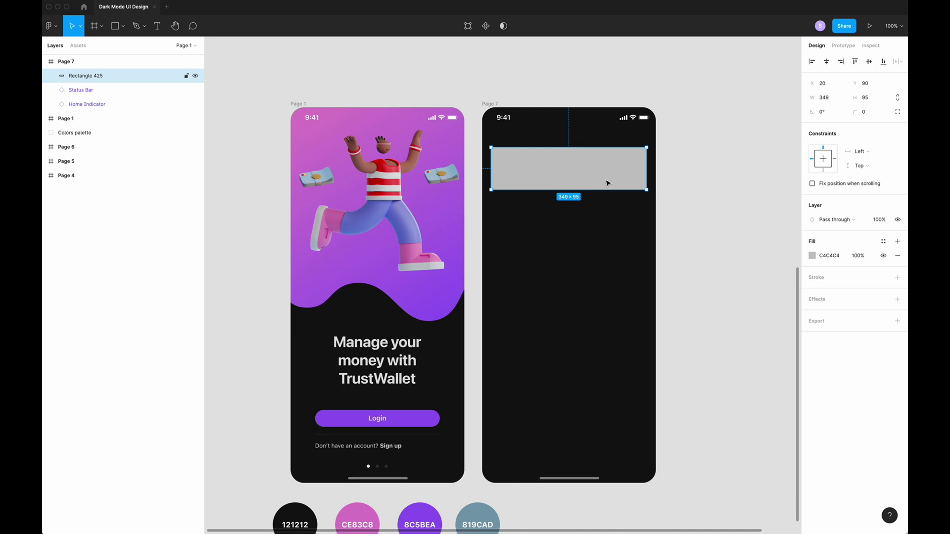
click(866, 113)
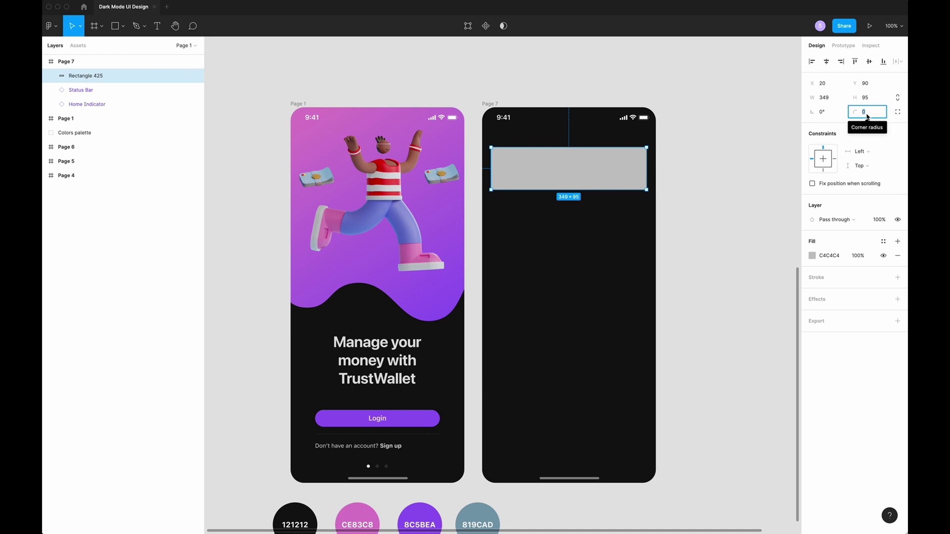
text(30)
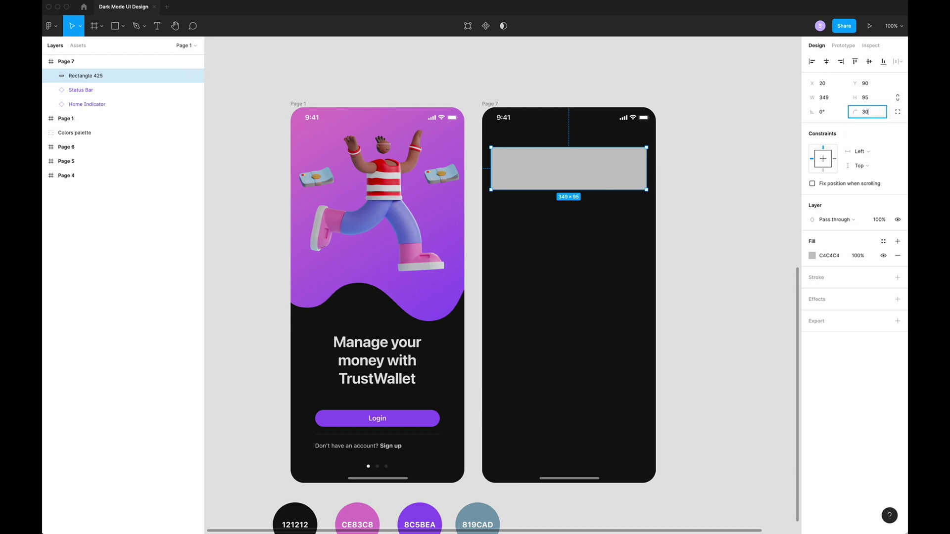
key(Return)
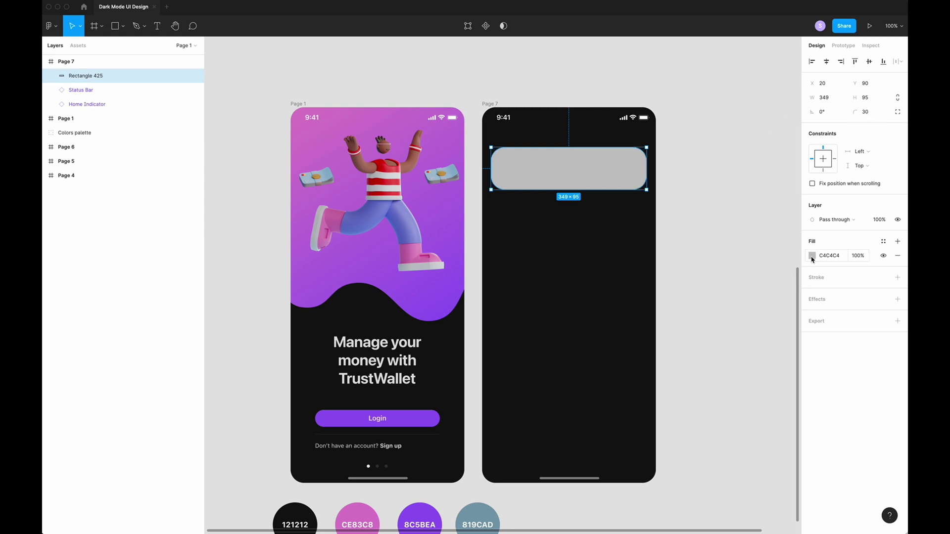
Step: Give the card rectangle a white fill at 10% opacity
click(812, 256)
click(695, 267)
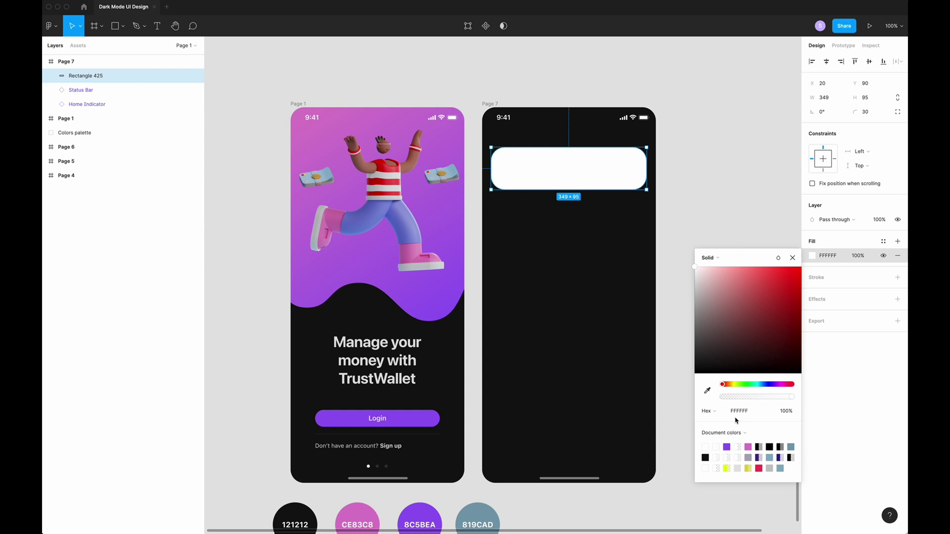
click(786, 411)
text(10)
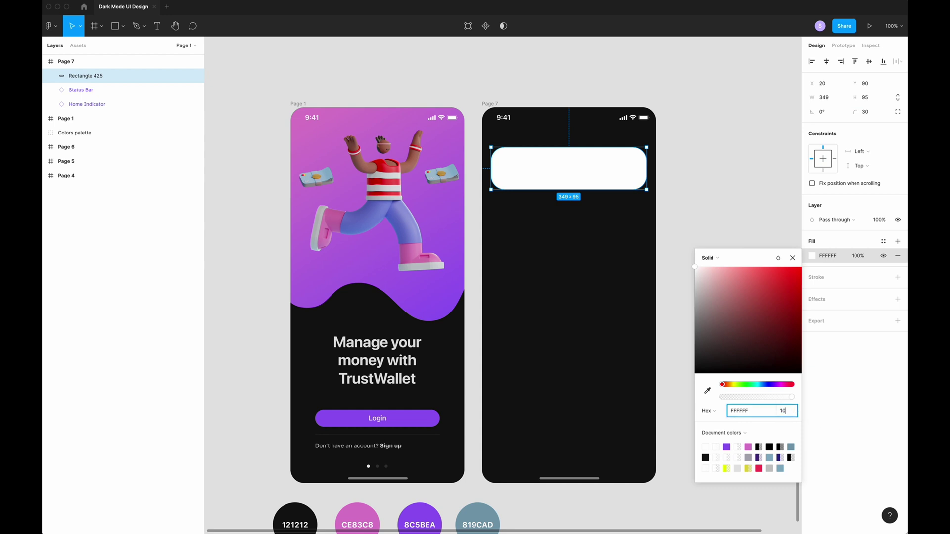
key(Return)
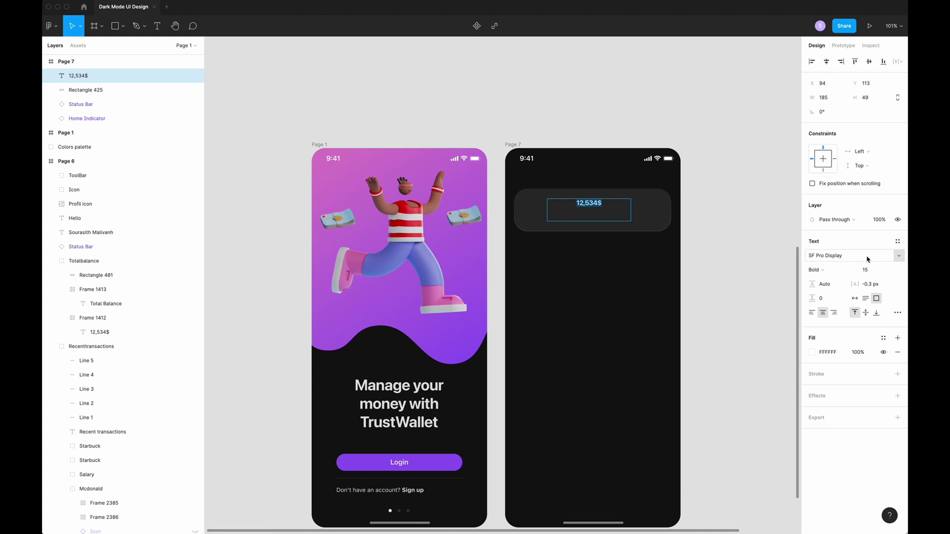
Step: Set the 12,534$ balance amount to font size 34 and wrap it in auto layout
click(865, 269)
text(34)
click(594, 208)
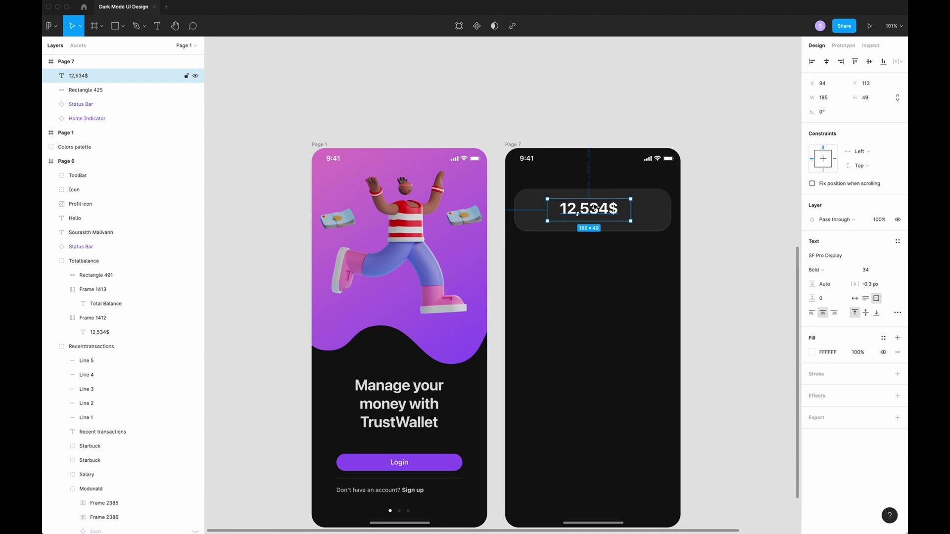
key(shift+a)
key(Escape)
scroll(570, 255, up, 2)
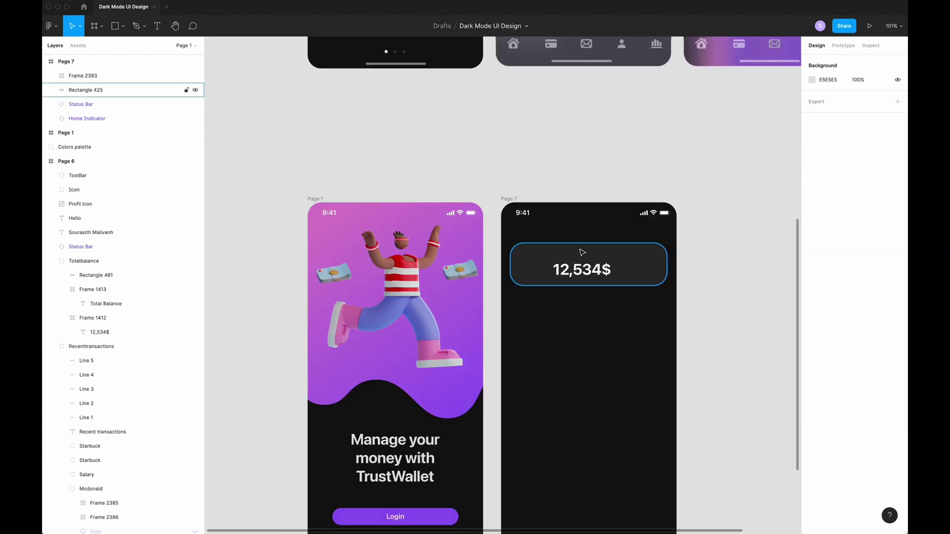
Step: Add a 'Total balance' label above the amount at font size 10, wrapped in its own frame
key(t)
click(572, 251)
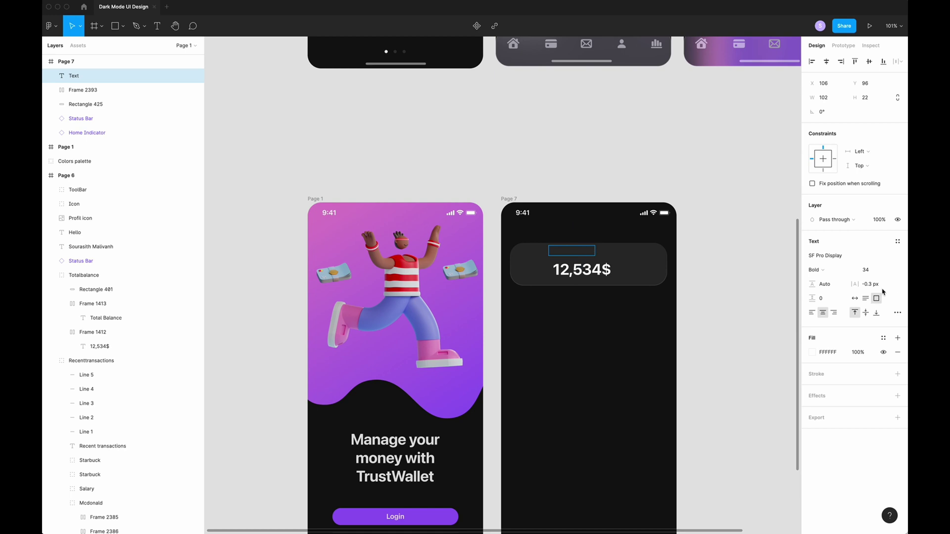
click(868, 271)
text(10)
key(Return)
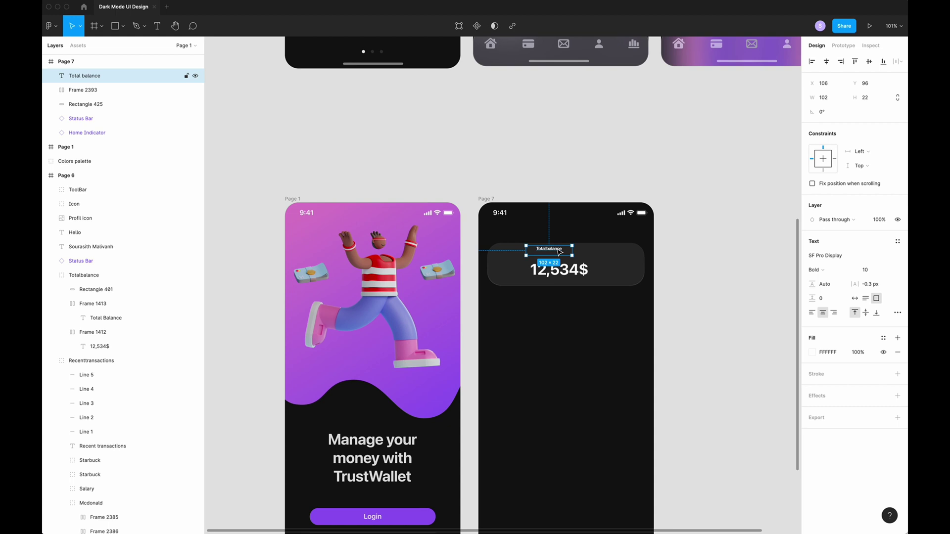
key(super+alt+g)
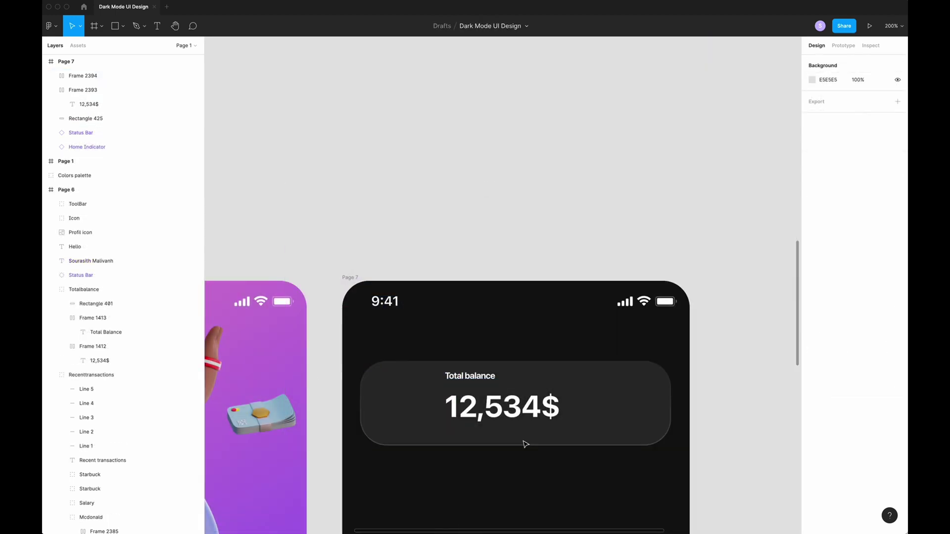
Step: Group the card rectangle with the balance amount and Total balance frames
click(369, 403)
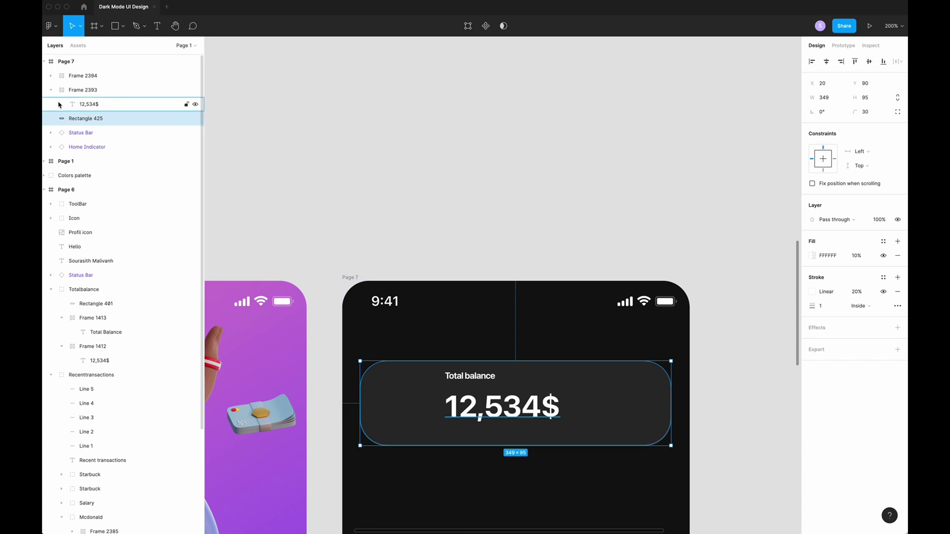
shift+click(77, 90)
shift+click(89, 77)
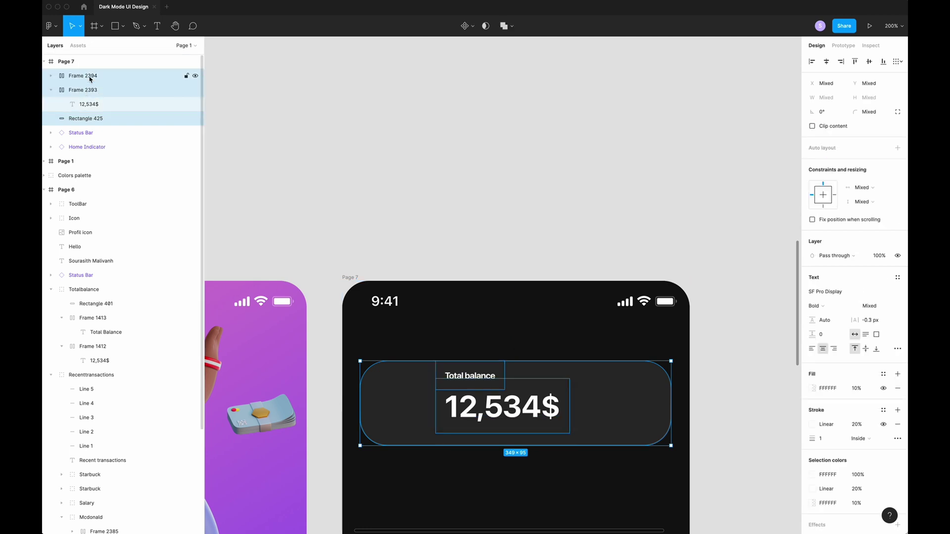
key(super+g)
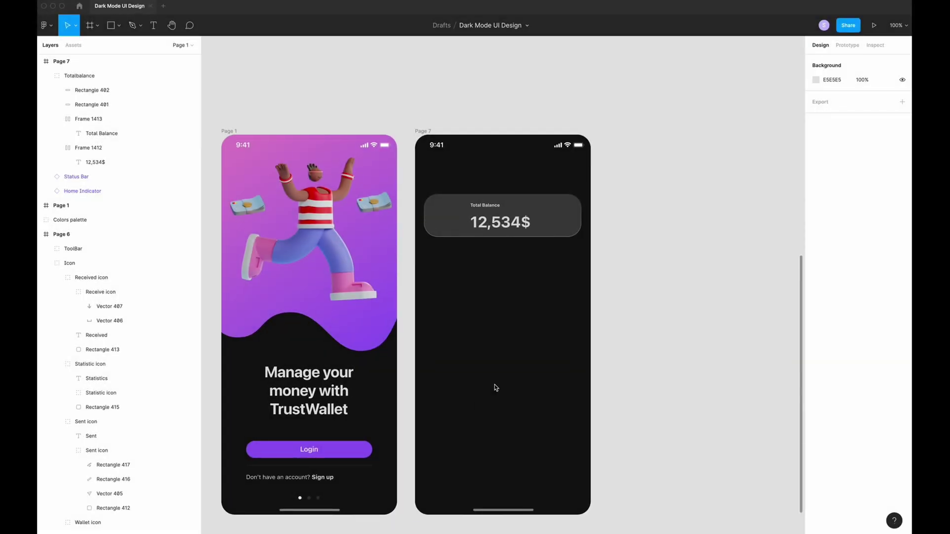
Step: Make the square 80 wide with 20 corner radius and a white fill at 10% opacity
scroll(495, 383, down, 2)
scroll(494, 383, left, 2)
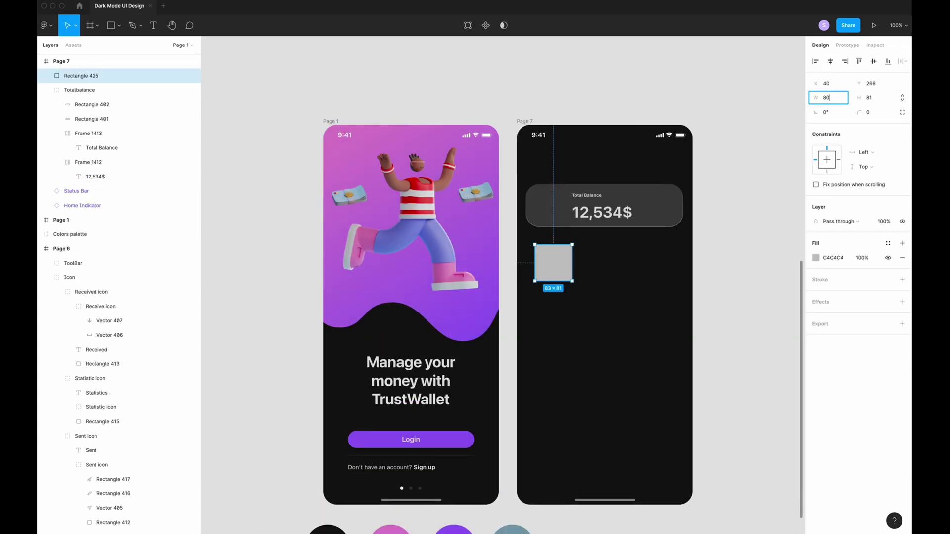
key(Tab)
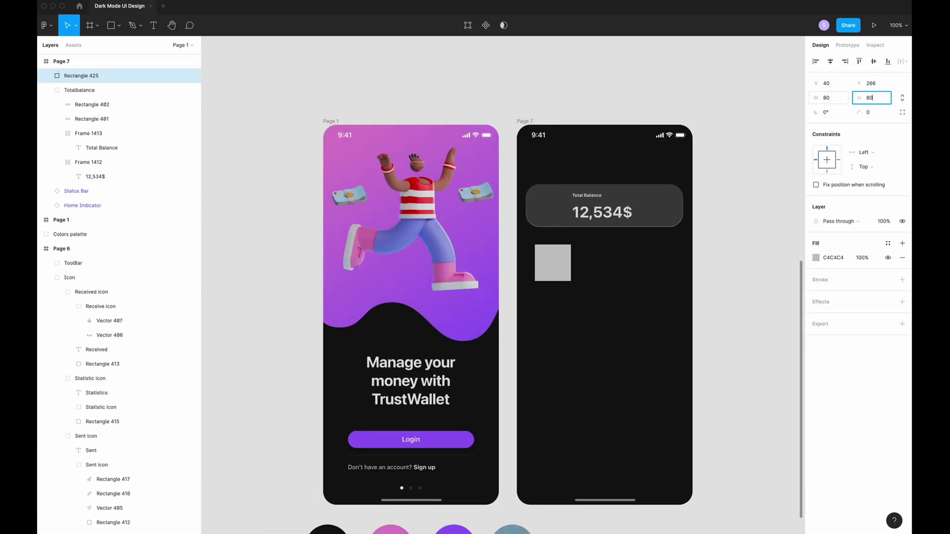
click(874, 113)
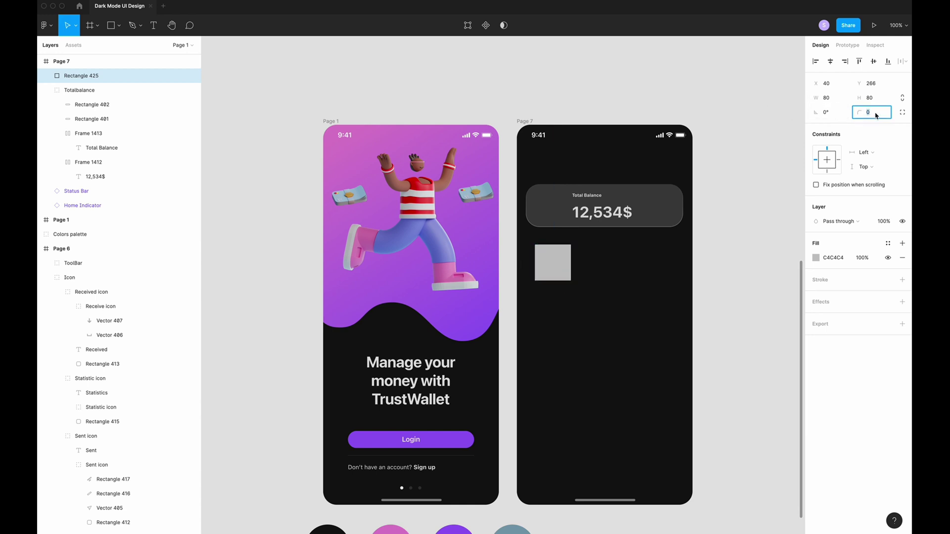
key(Return)
click(815, 258)
drag(705, 277, 690, 248)
click(789, 415)
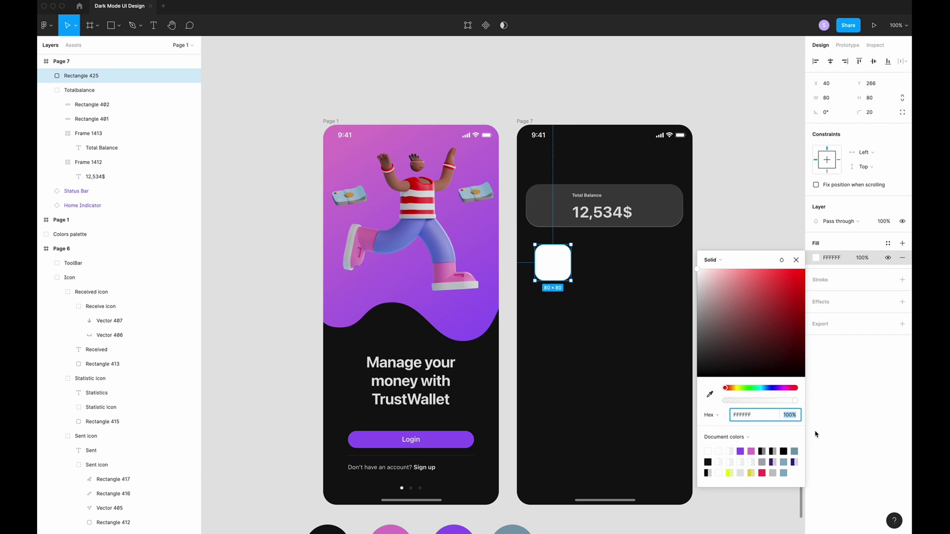
text(10)
key(Return)
Step: Add a 'Sent' text label just below the rounded square
key(Escape)
key(Escape)
scroll(650, 231, up, 4)
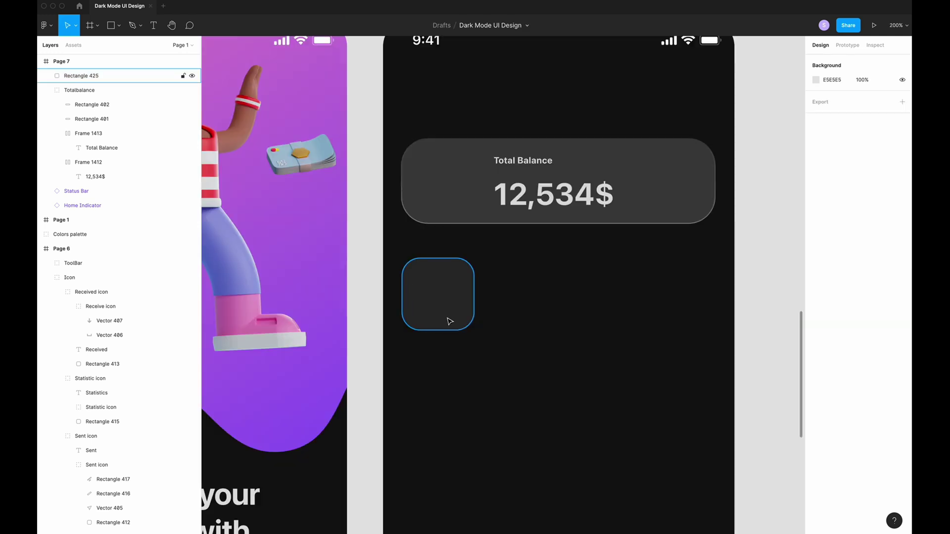
key(t)
click(424, 336)
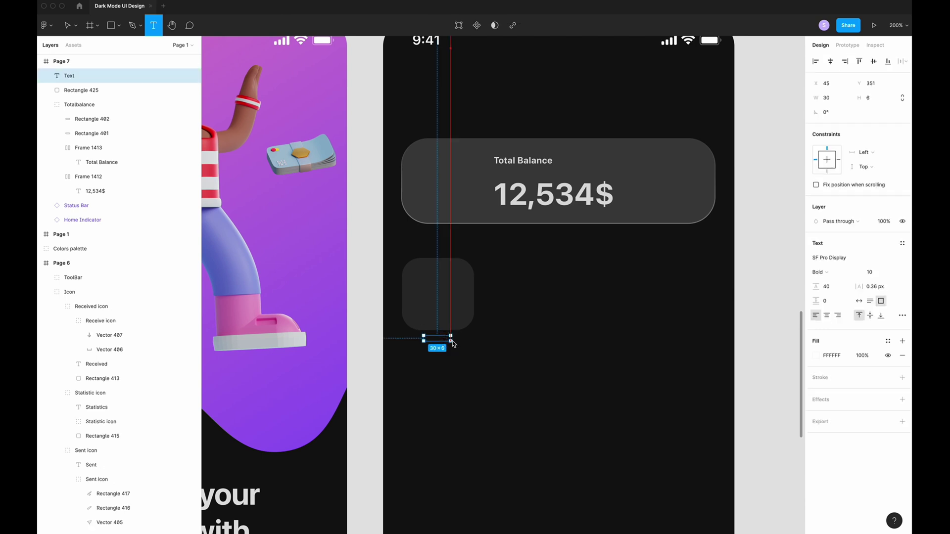
text(Sent)
click(441, 384)
drag(434, 353, 436, 335)
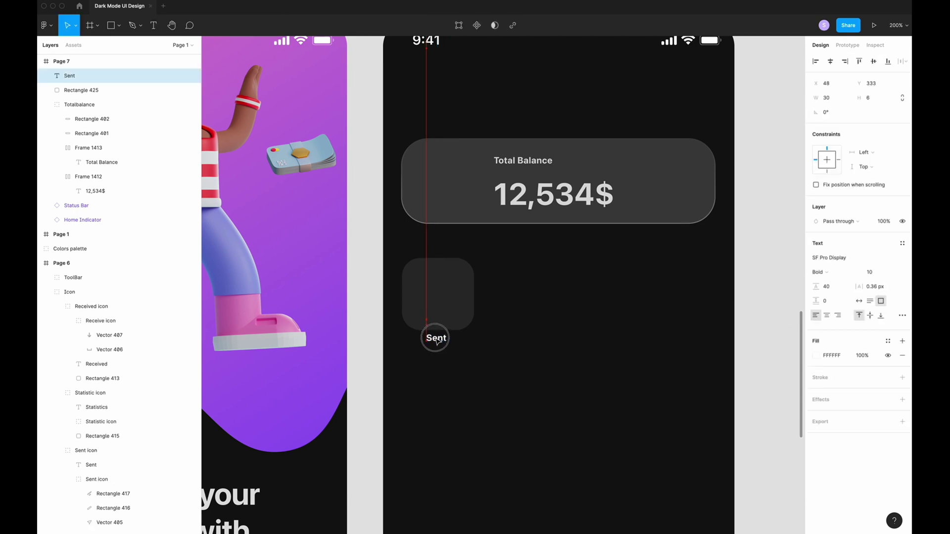
click(534, 384)
Step: Select the Sent tile and switch to the Google Images search for sent icons
scroll(534, 383, right, 3)
click(430, 310)
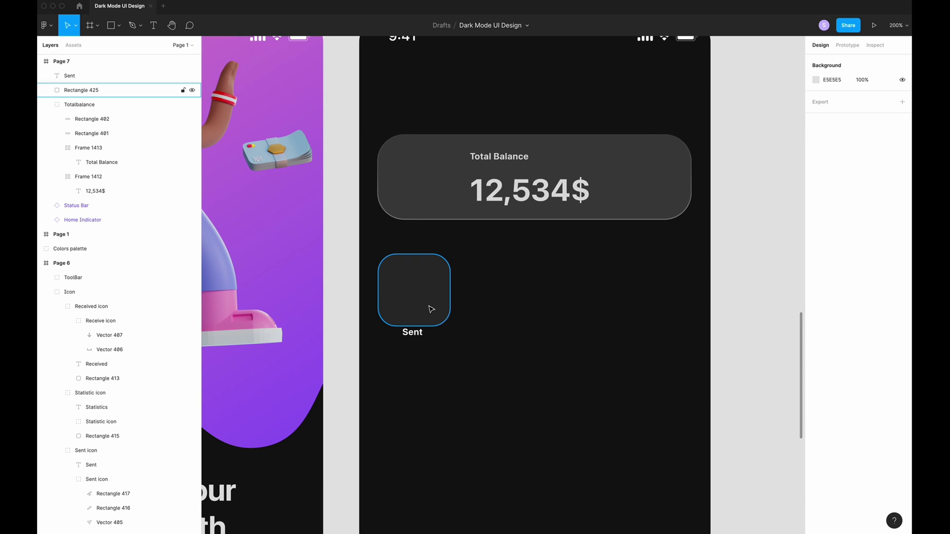
key(super+Tab)
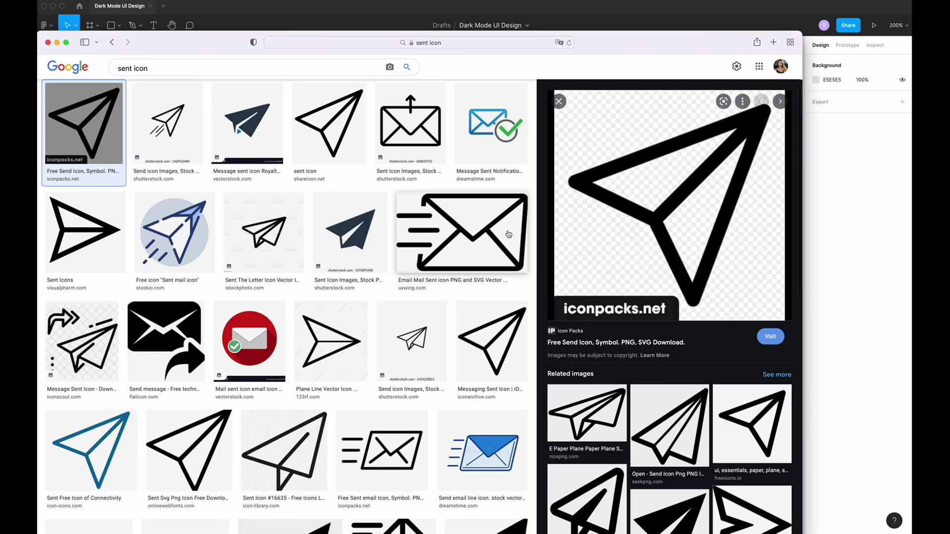
Step: Scroll through the 'sent icon' image results looking for a paper-plane style
scroll(309, 286, down, 3)
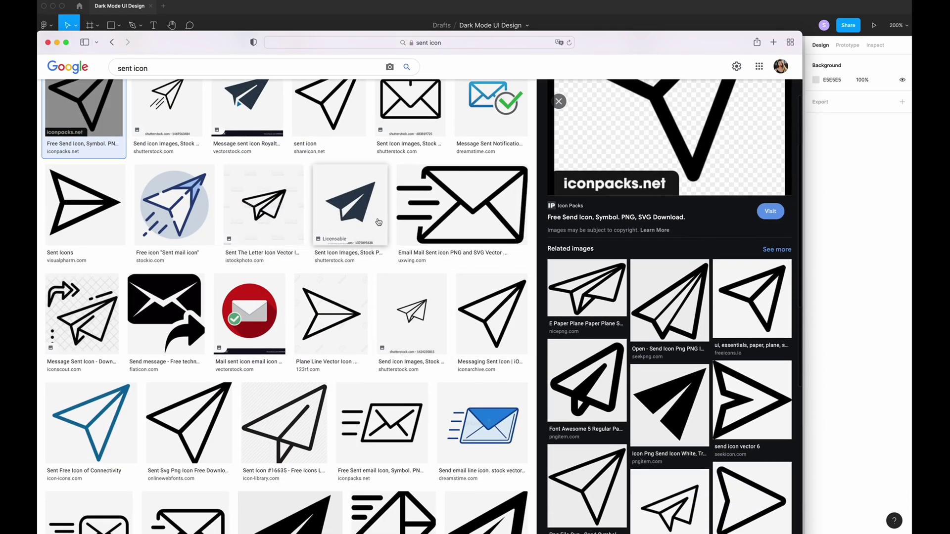
scroll(309, 285, down, 5)
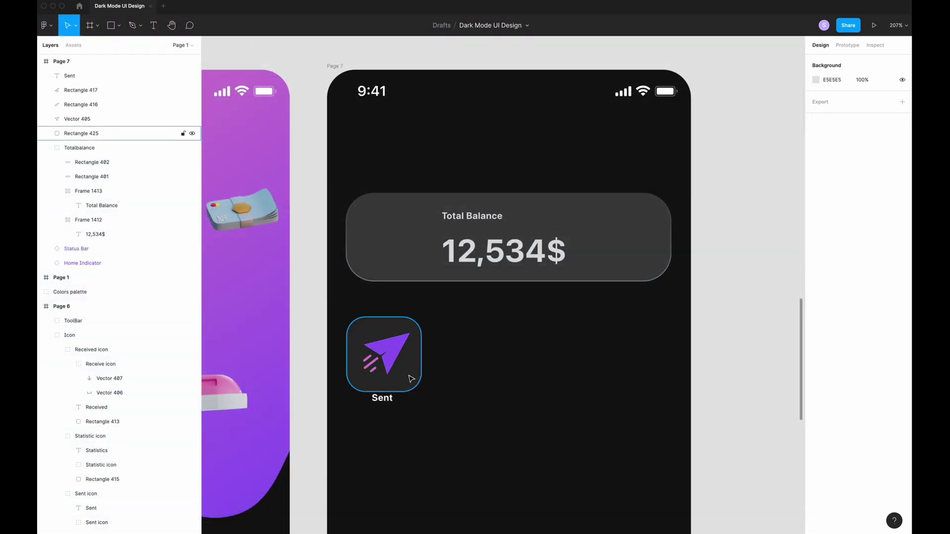
Step: Group the Sent label, paper-plane icon vectors and tile background into one tile
click(69, 77)
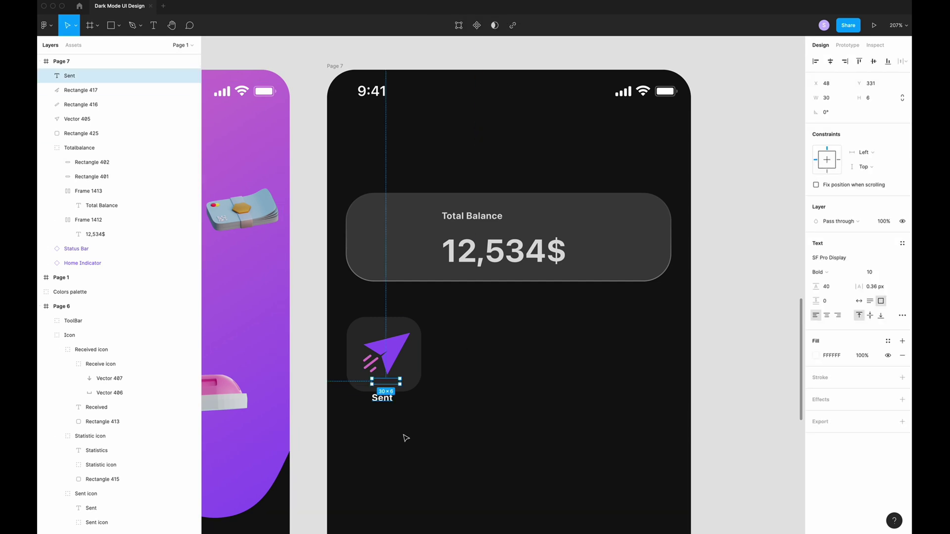
shift+click(77, 121)
shift+click(79, 133)
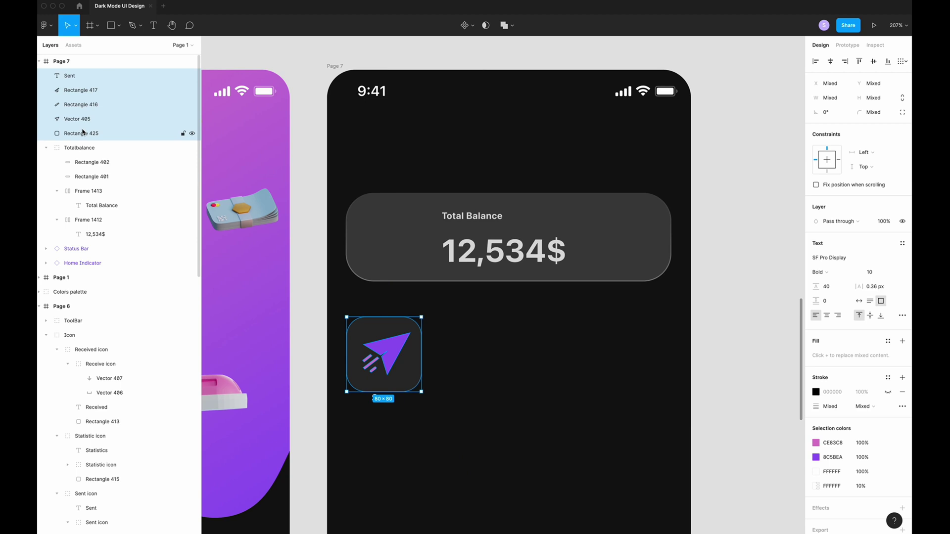
key(super+g)
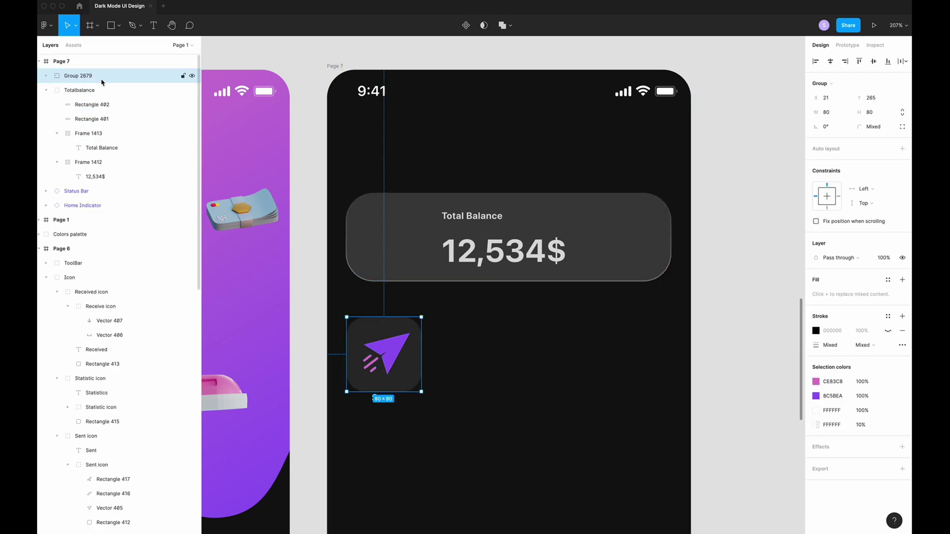
Step: Copy and paste the Sent tile into four copies arranged in a row
key(ctrl+c)
key(ctrl+v)
key(ctrl+v)
key(shift+Right)
key(shift+Right)
key(shift+Right)
key(shift+Right)
key(shift+Right)
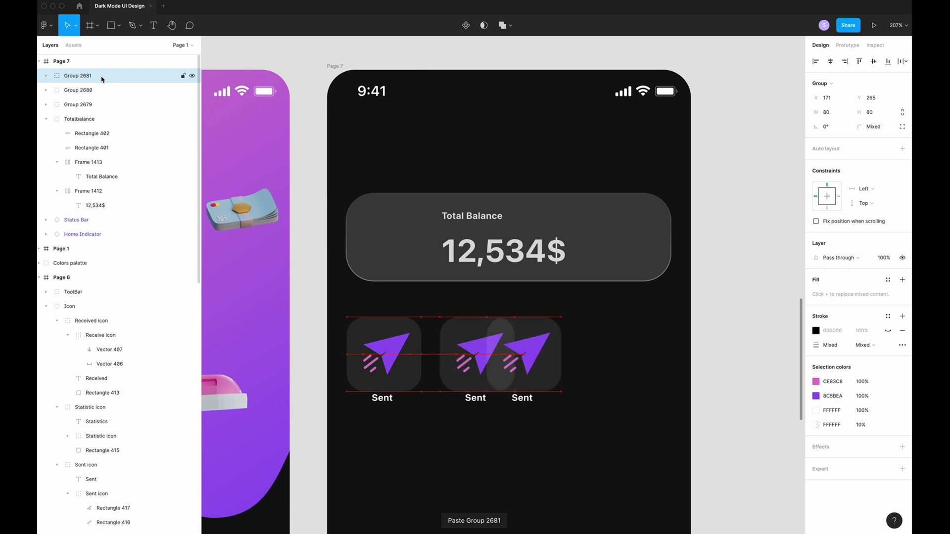
key(ctrl+d)
click(647, 420)
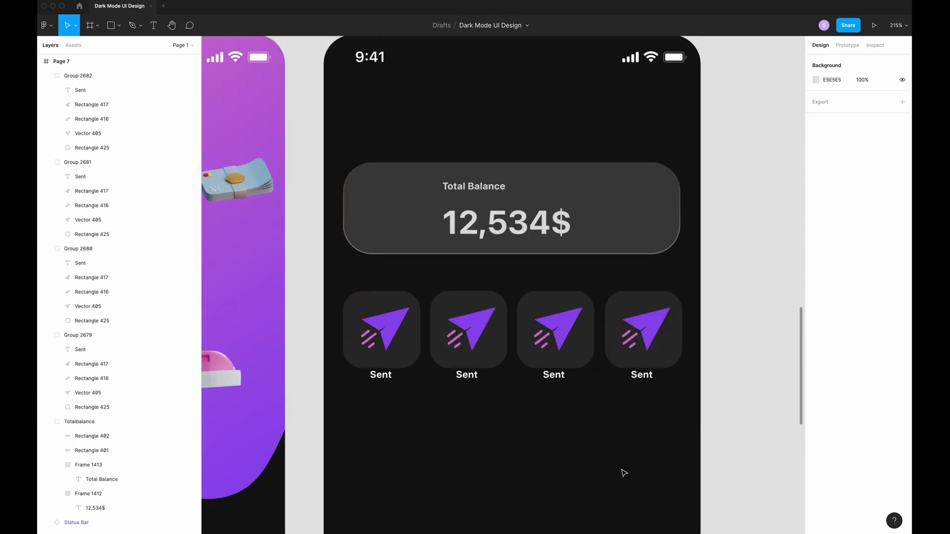
click(476, 350)
scroll(495, 331, down, 1)
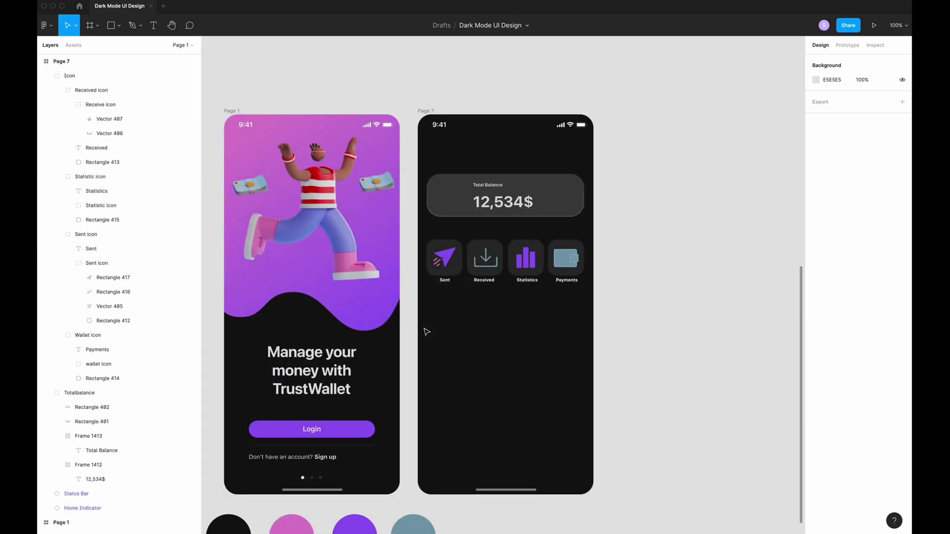
Step: Draw a rectangle over the lower half of Page 7 and set its height to 390
key(r)
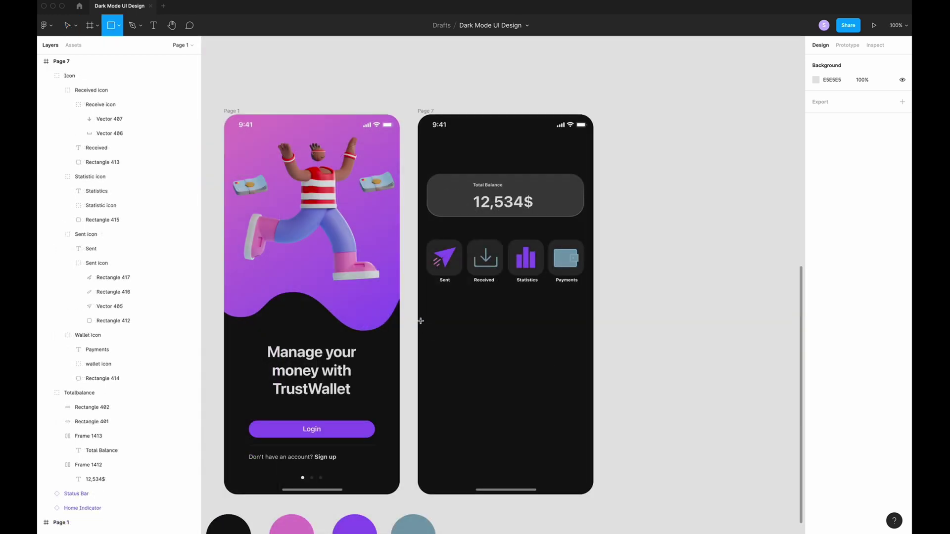
drag(418, 315, 595, 495)
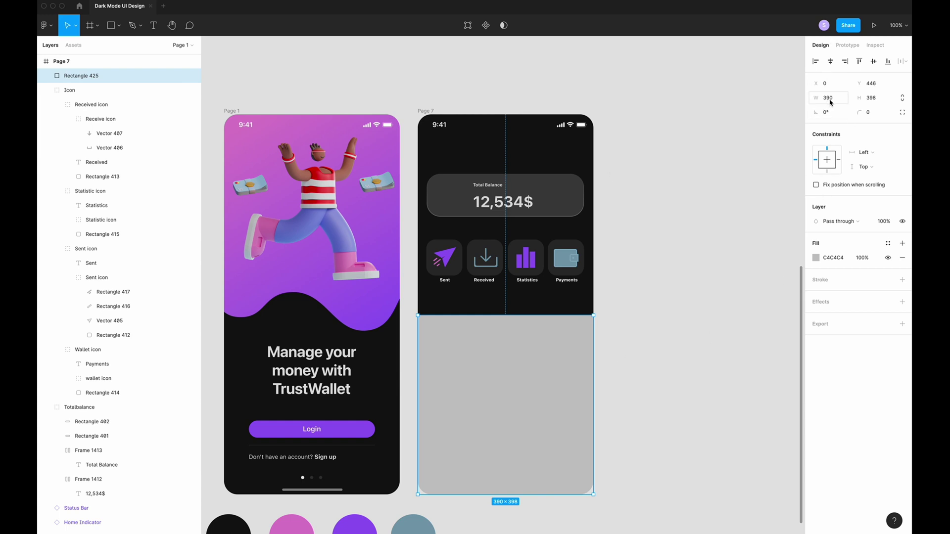
click(872, 97)
text(390)
click(879, 113)
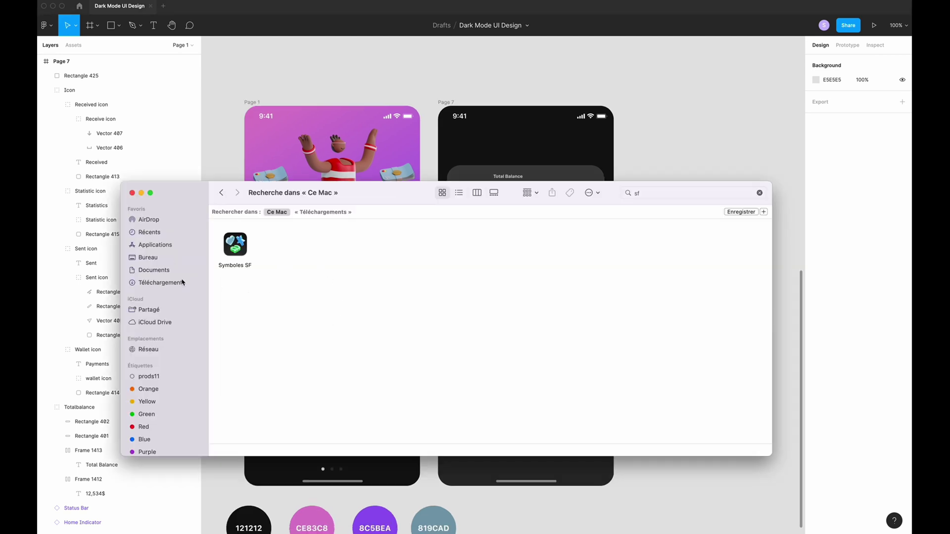
Step: Launch SF Symbols and scroll through the pencil and folder symbols
double_click(249, 247)
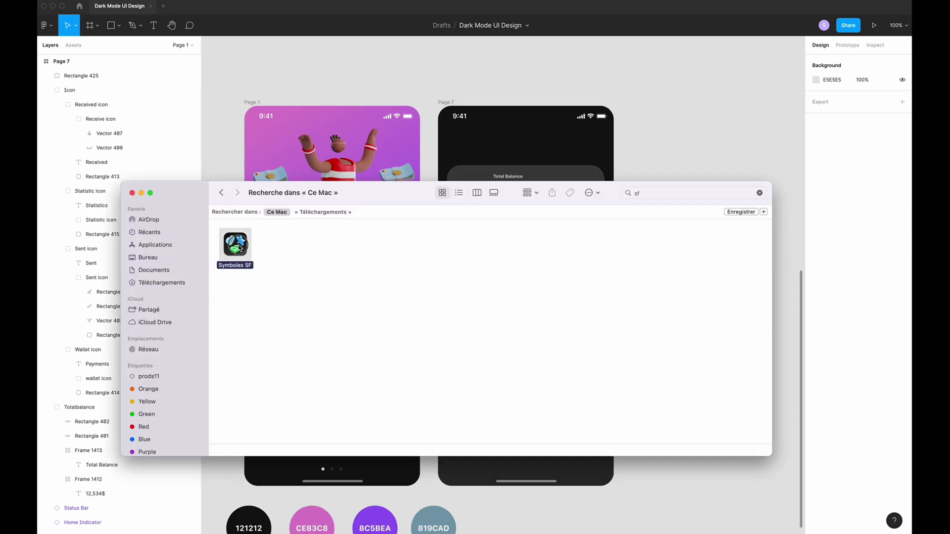
scroll(522, 286, down, 15)
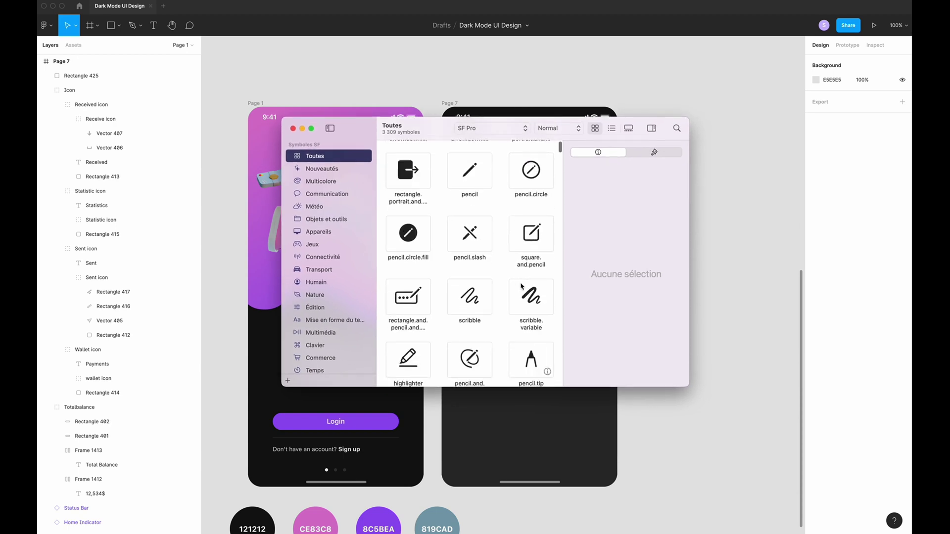
scroll(523, 286, down, 5)
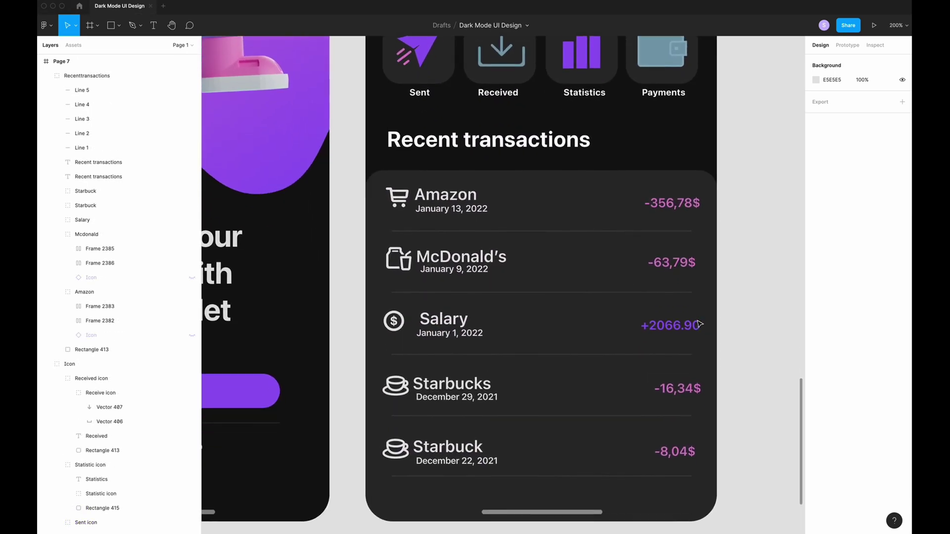
scroll(699, 324, down, 1)
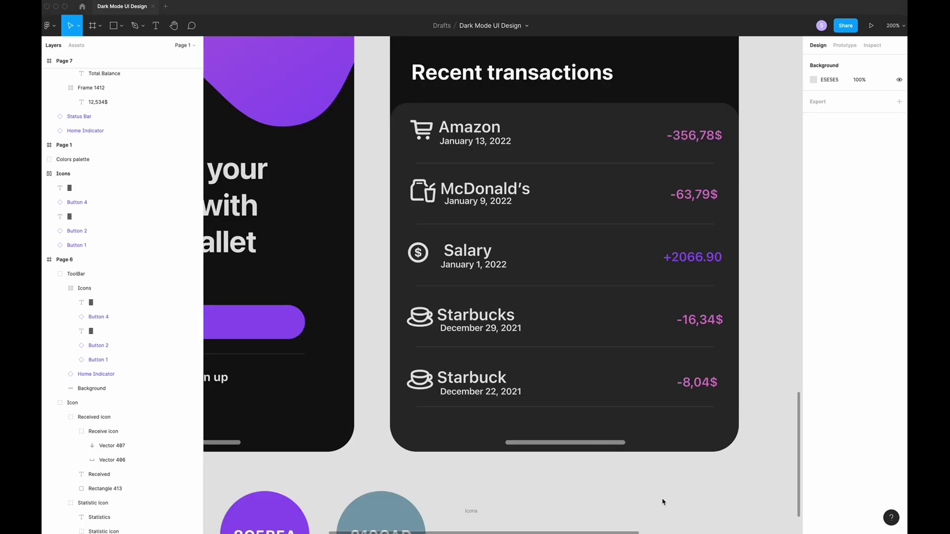
Step: Draw a bar rectangle across the transactions card's bottom with corner radius 30
key(r)
drag(389, 378, 739, 451)
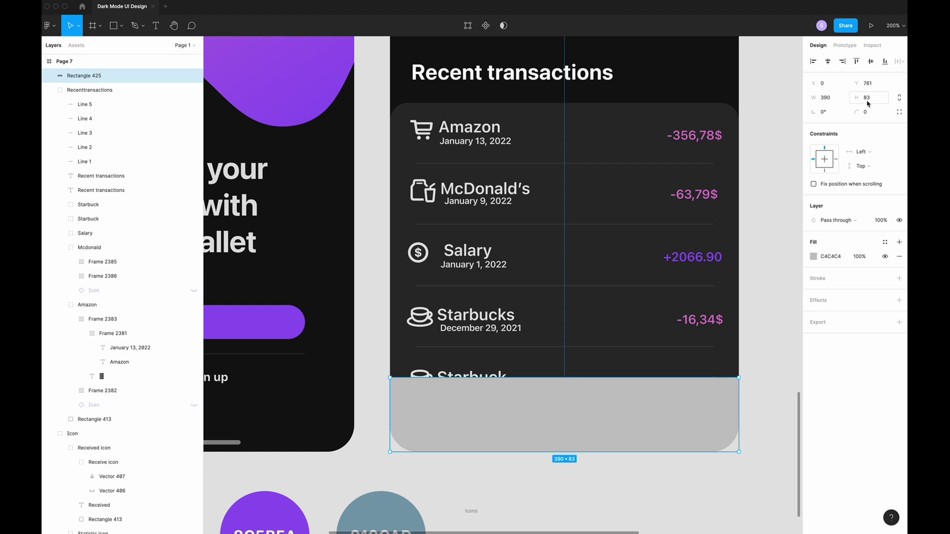
click(871, 116)
text(30)
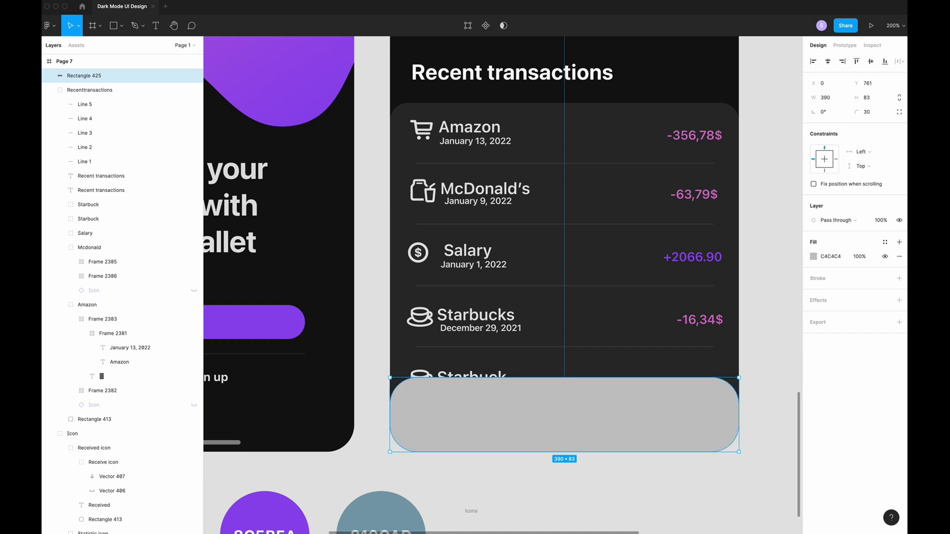
Step: Give the bar a white FFFFFF fill at 10% opacity
click(813, 256)
text(FFFFFF)
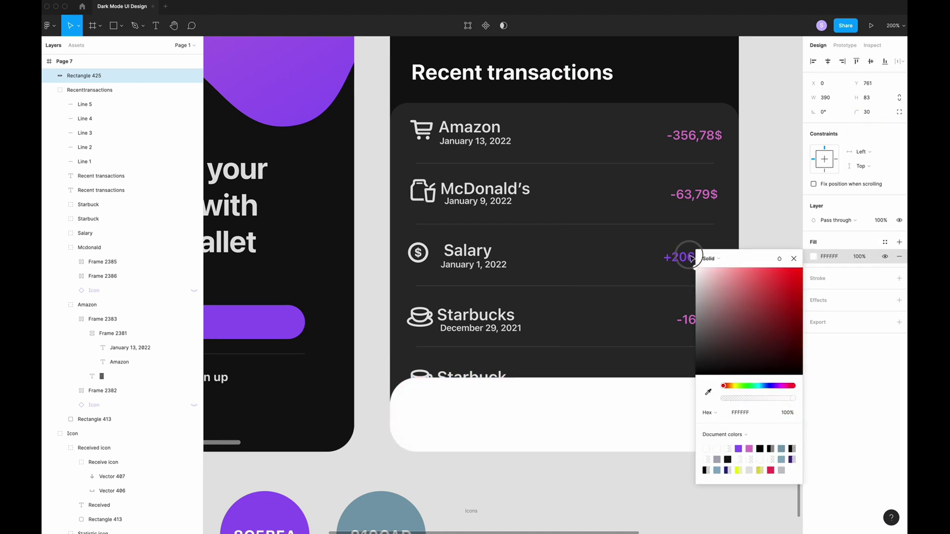
key(Tab)
text(10)
key(Return)
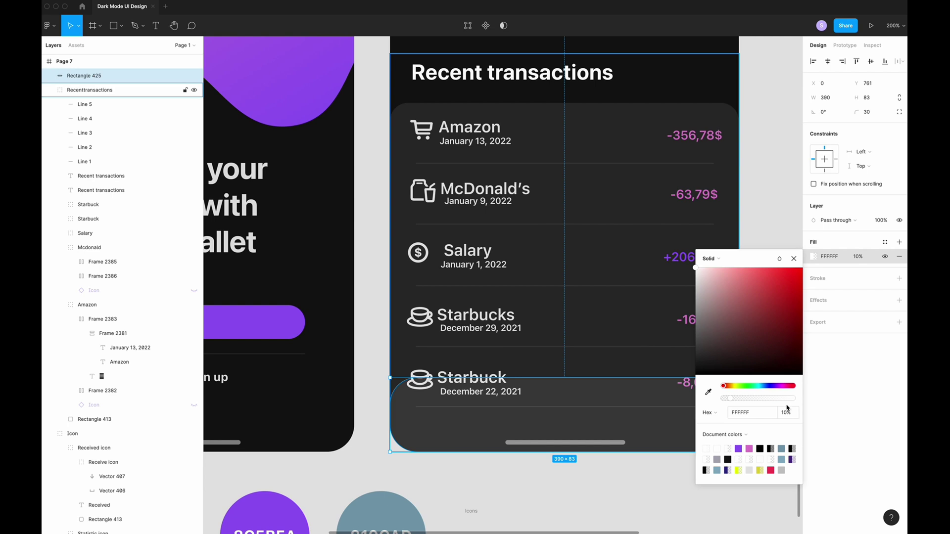
key(Escape)
Step: Add a solid FFFFFF stroke at 20% opacity and a background blur to the bar
click(721, 426)
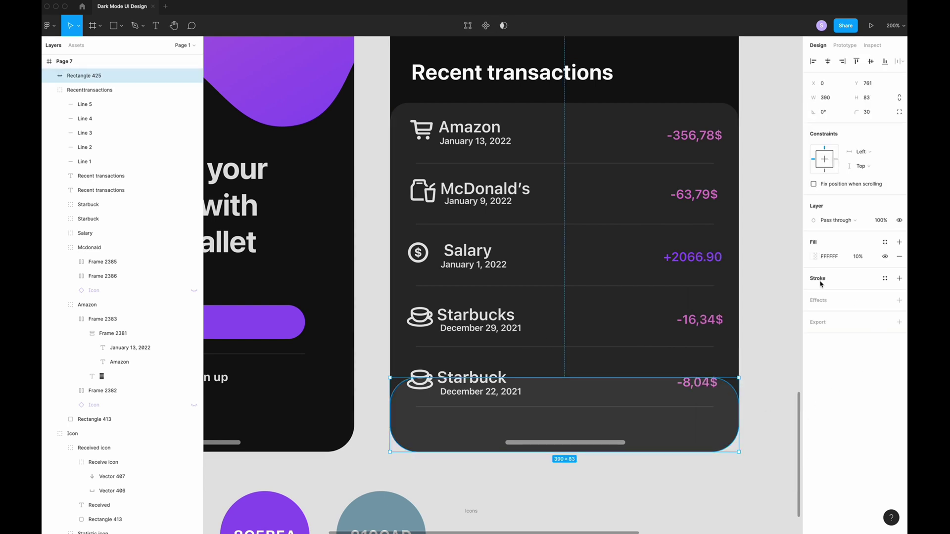
click(898, 278)
click(813, 292)
click(723, 294)
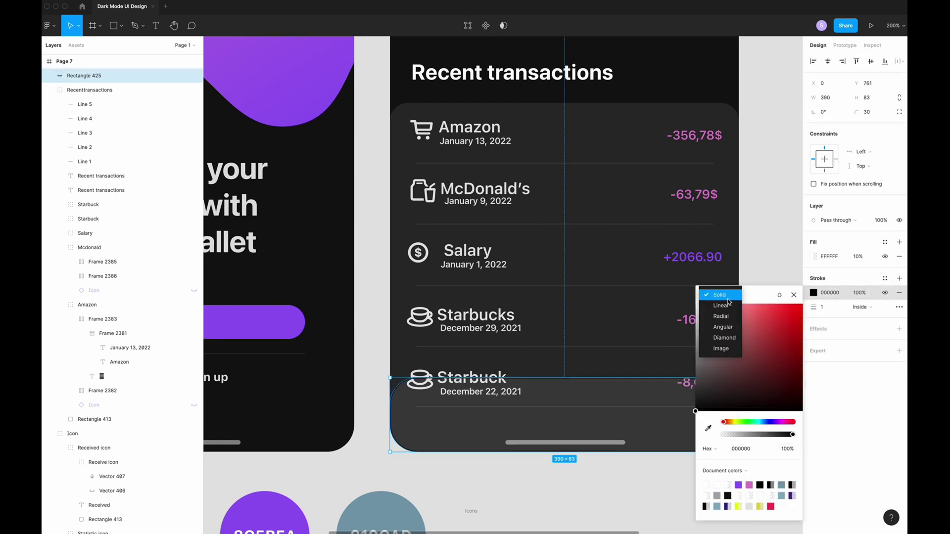
click(722, 295)
click(829, 292)
text(FFFFFF)
key(Tab)
text(20)
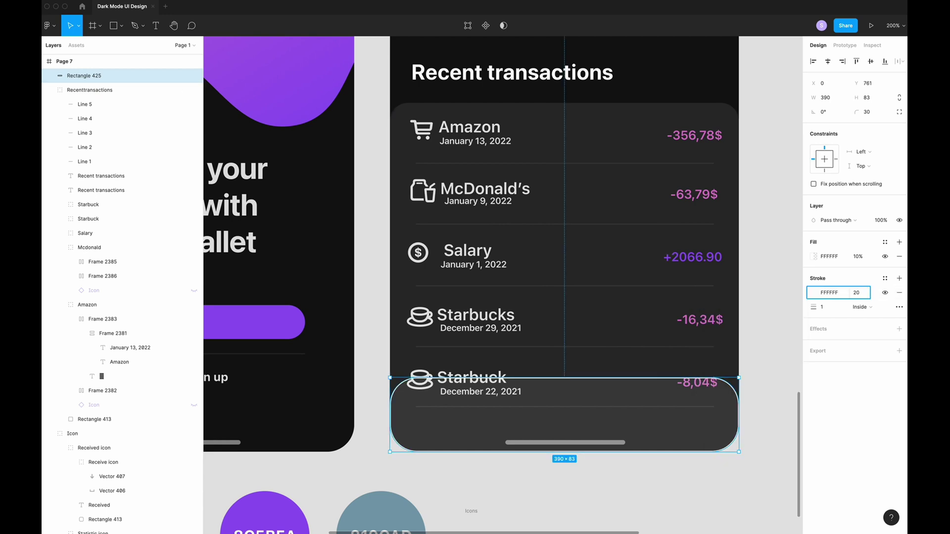
key(Return)
click(899, 328)
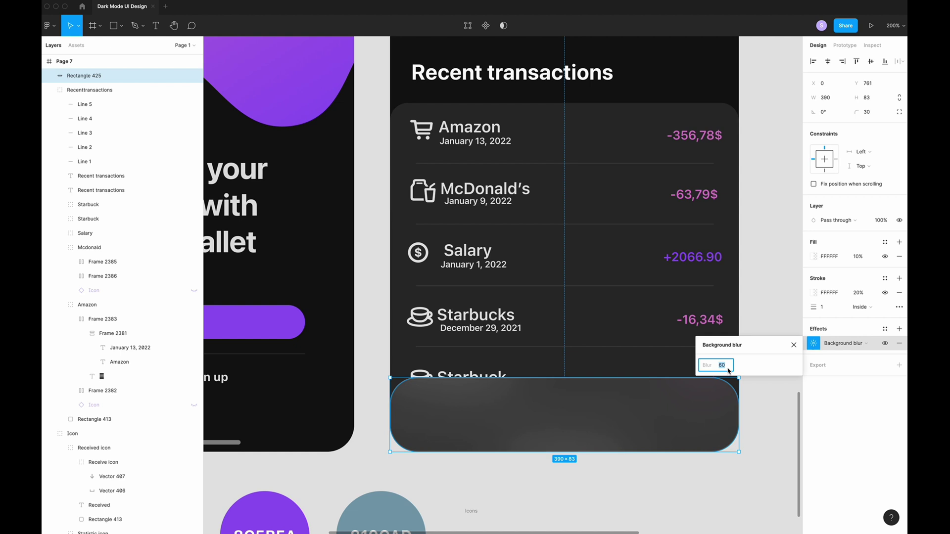
Step: Group the Icons layer with the frosted bar rectangle and name the group 'Toolbar'
click(623, 468)
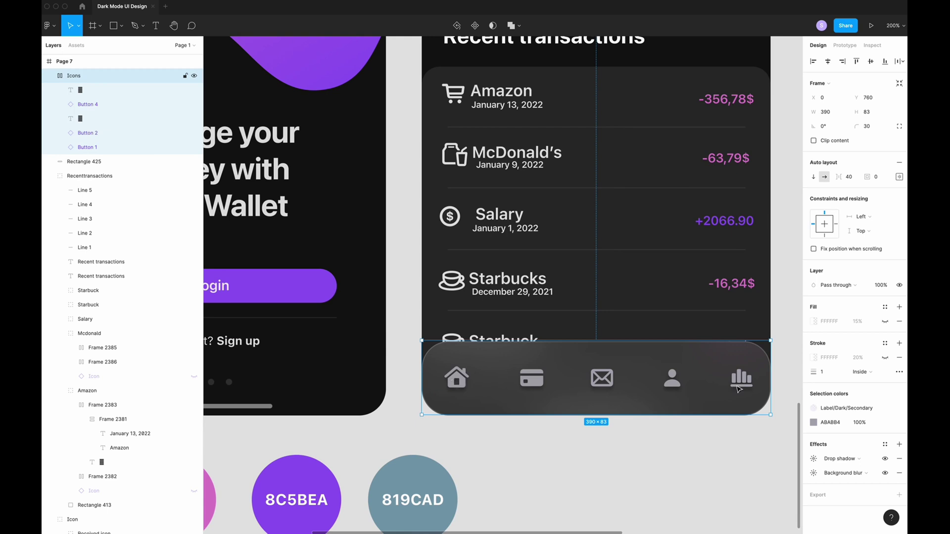
key(Escape)
click(49, 75)
click(72, 76)
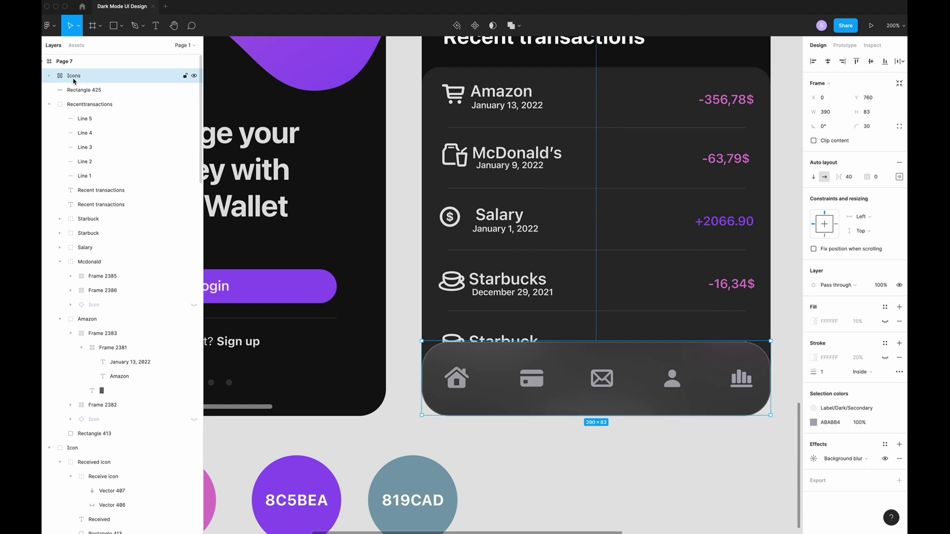
shift+click(97, 92)
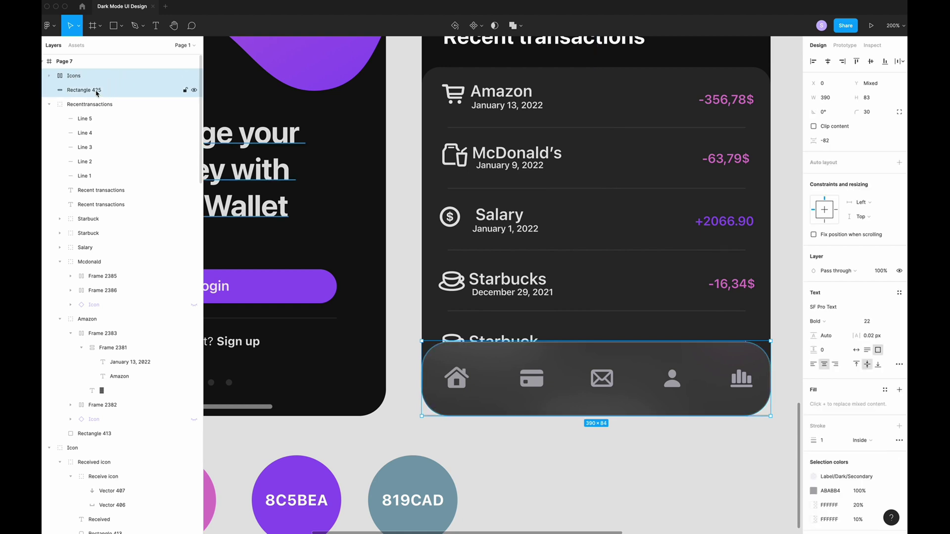
key(super+g)
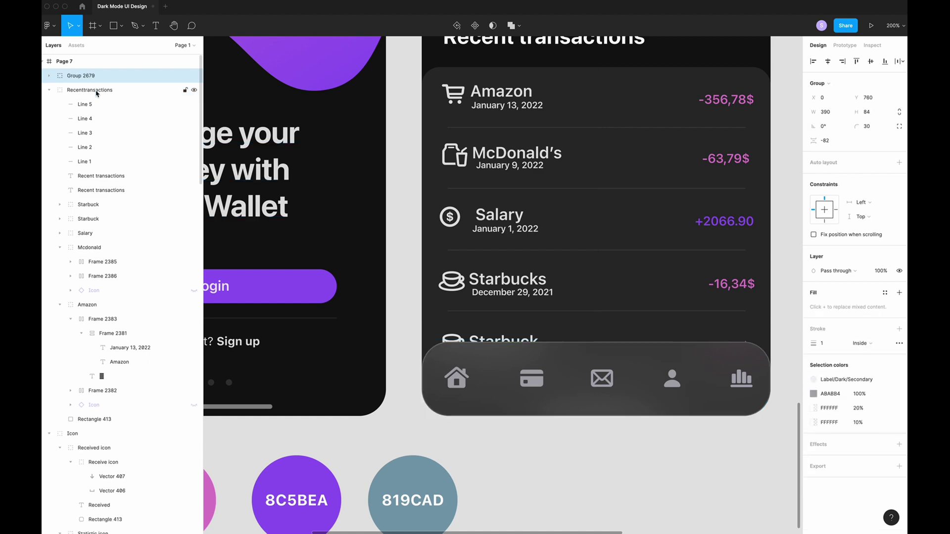
double_click(65, 79)
text(Toolba)
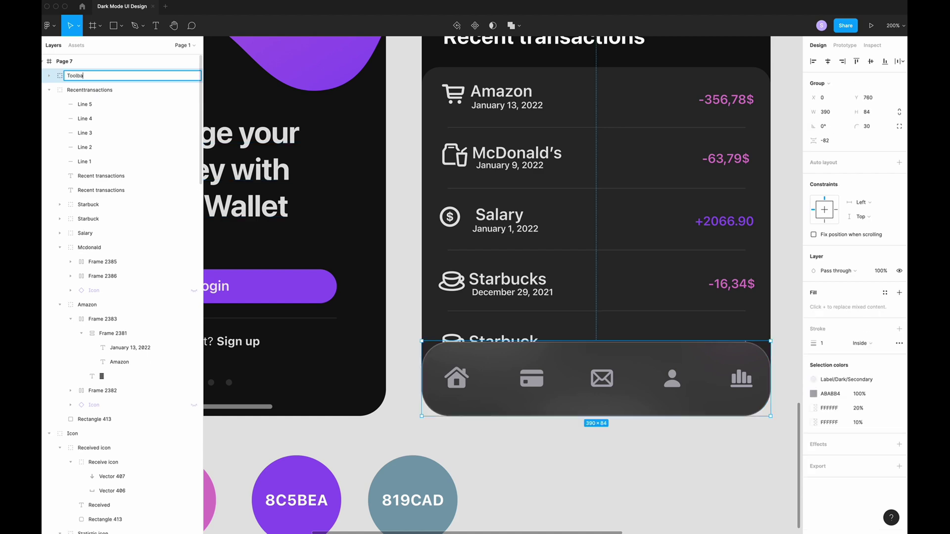
text(r)
scroll(626, 485, down, 5)
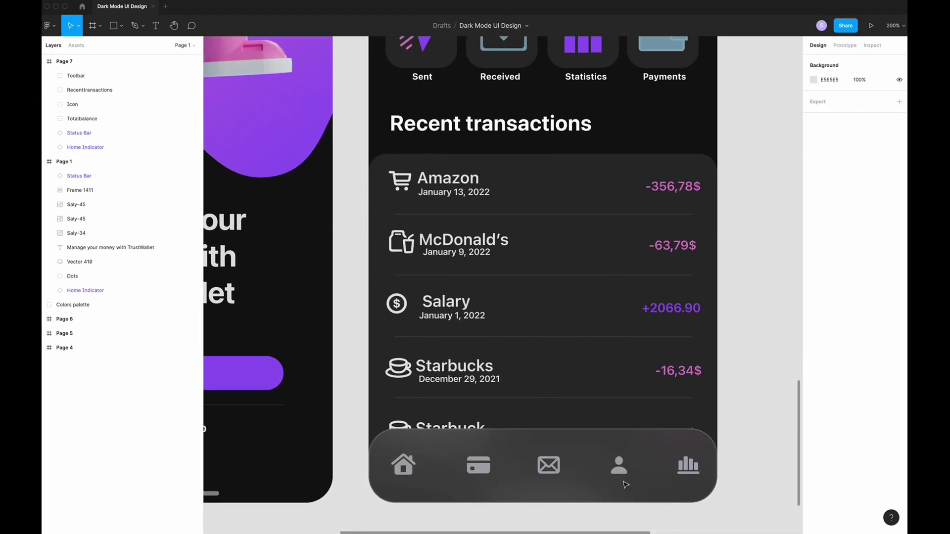
Step: Check the style of the bold user-name heading above the Total Balance card
scroll(626, 484, up, 10)
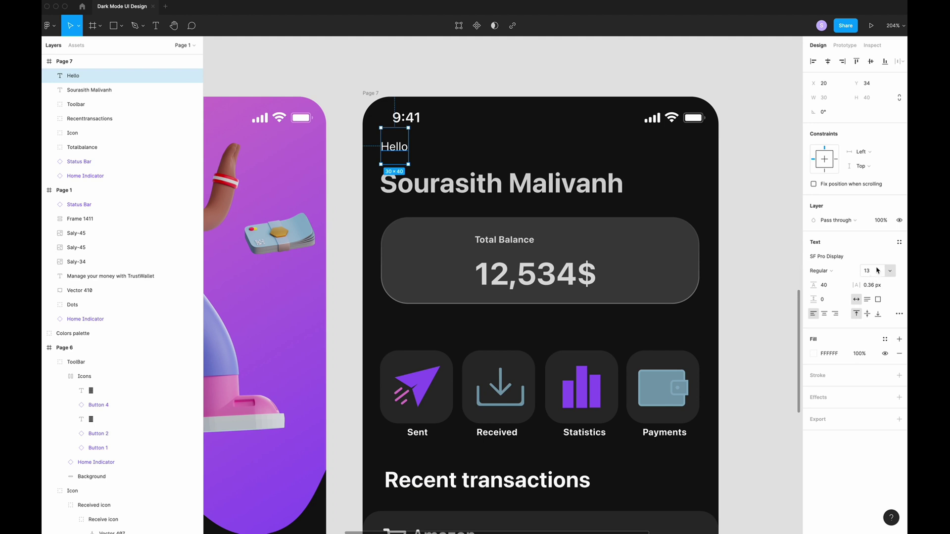
click(459, 192)
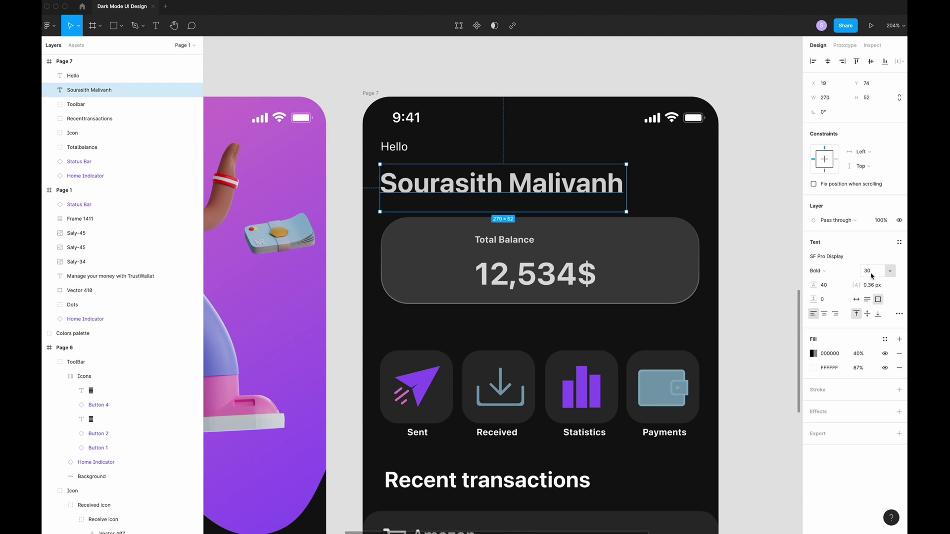
click(615, 178)
scroll(615, 178, right, 2)
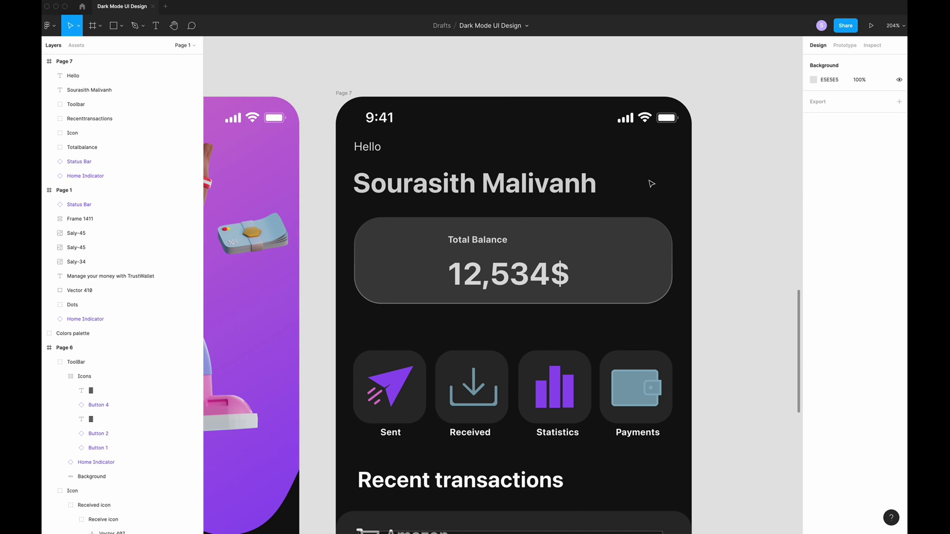
Step: Draw a small circle beside the user's name and change its fill to an image
key(o)
drag(619, 168, 647, 197)
click(812, 256)
click(710, 258)
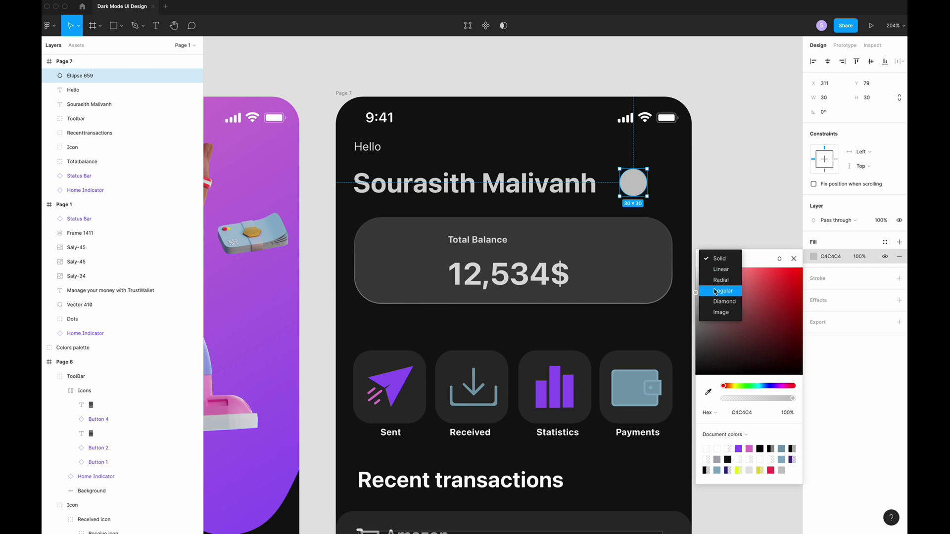
click(715, 312)
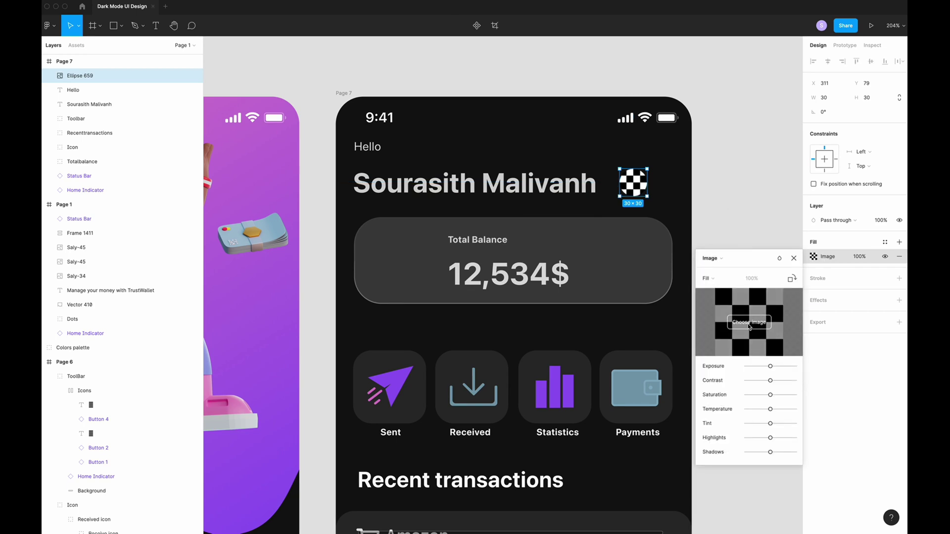
click(794, 258)
scroll(750, 233, up, 1)
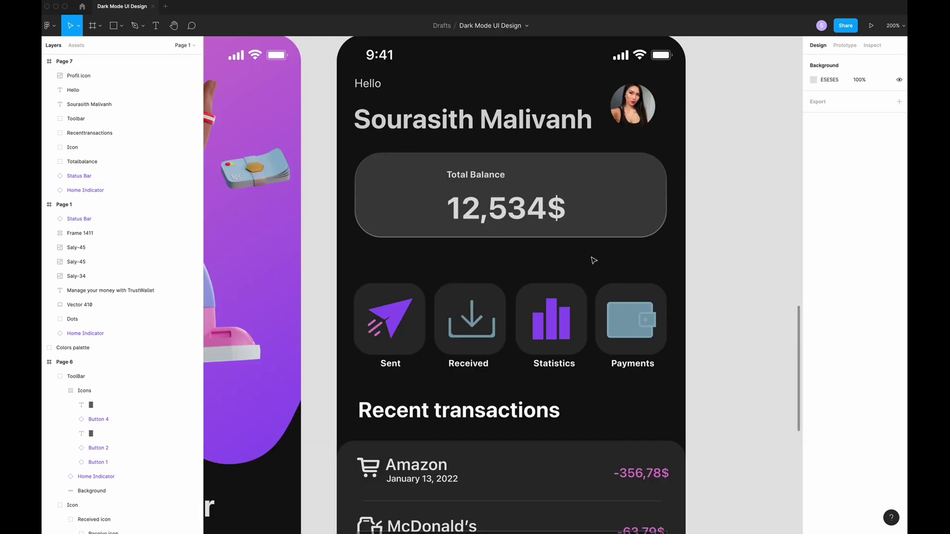
scroll(593, 260, down, 10)
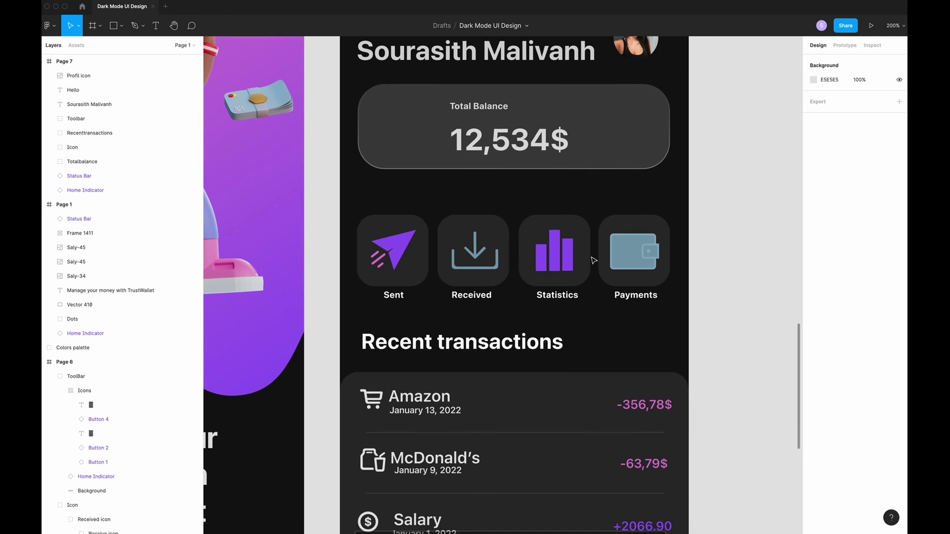
scroll(593, 260, up, 5)
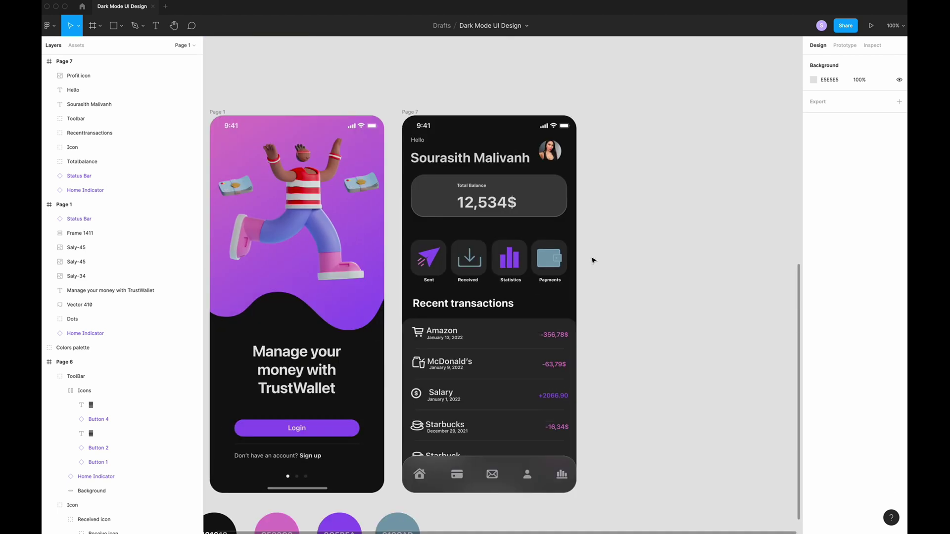
Step: Duplicate the Page 7 home screen frame as a new Page 8
click(407, 112)
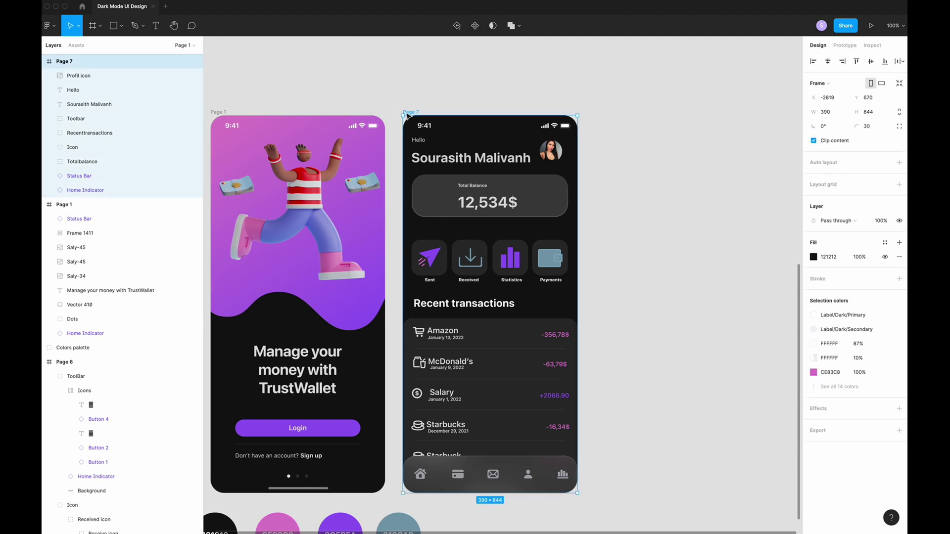
key(ctrl+d)
key(Escape)
scroll(544, 150, right, 3)
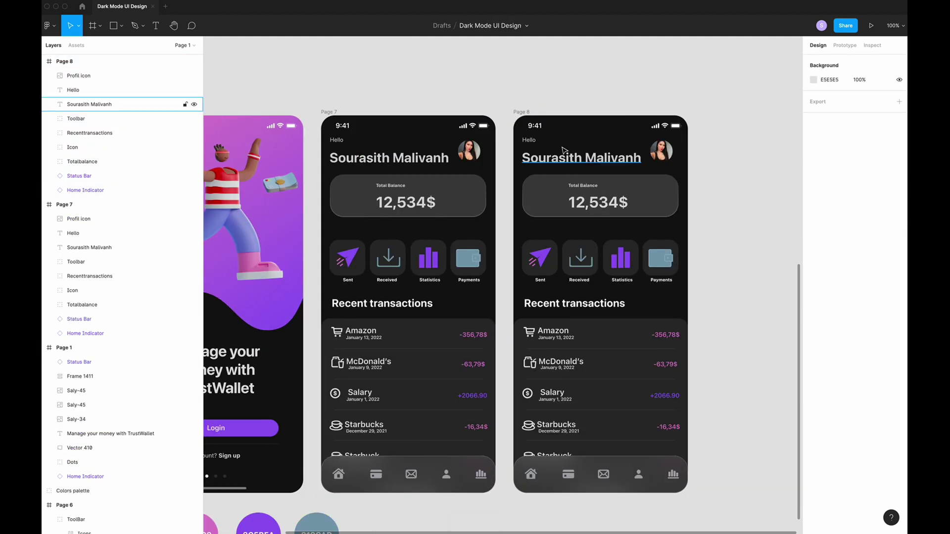
Step: Delete greeting, name, photo, balance card, icons row and transactions; move Home Indicator above Toolbar
click(530, 141)
key(Delete)
click(549, 157)
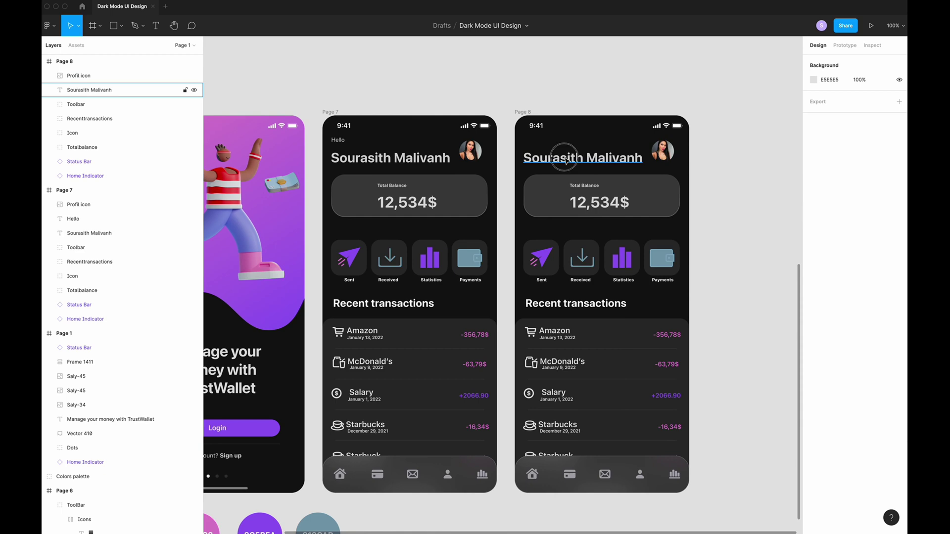
key(Delete)
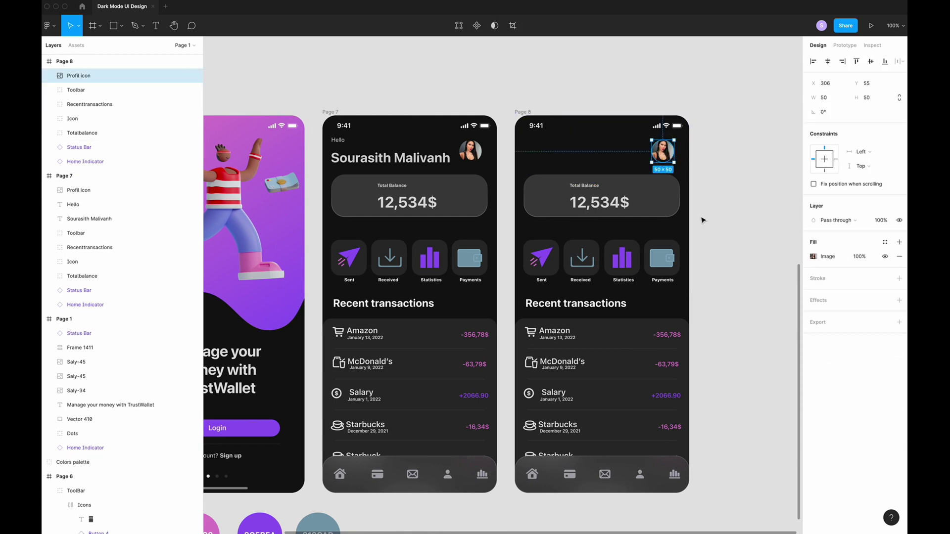
key(Delete)
click(601, 198)
key(Delete)
click(601, 257)
shift+click(601, 376)
key(Delete)
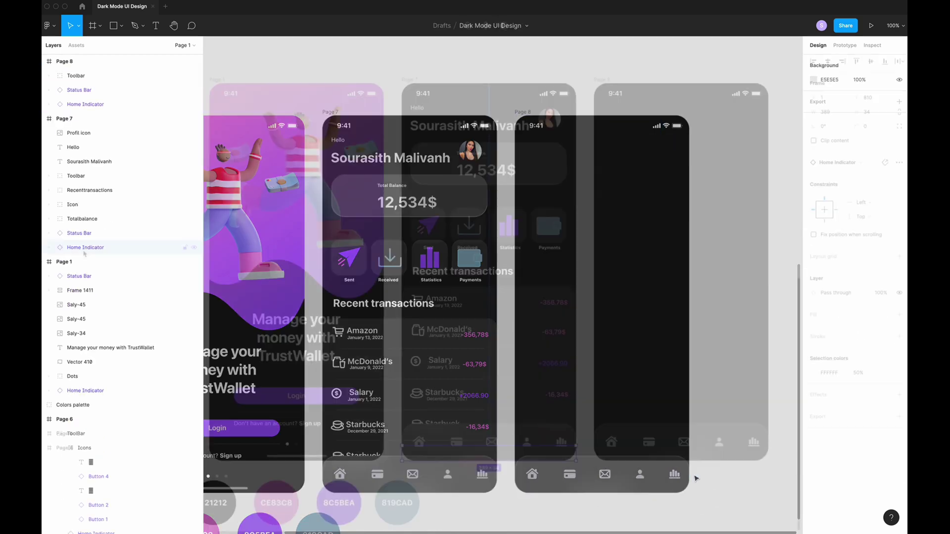
click(79, 247)
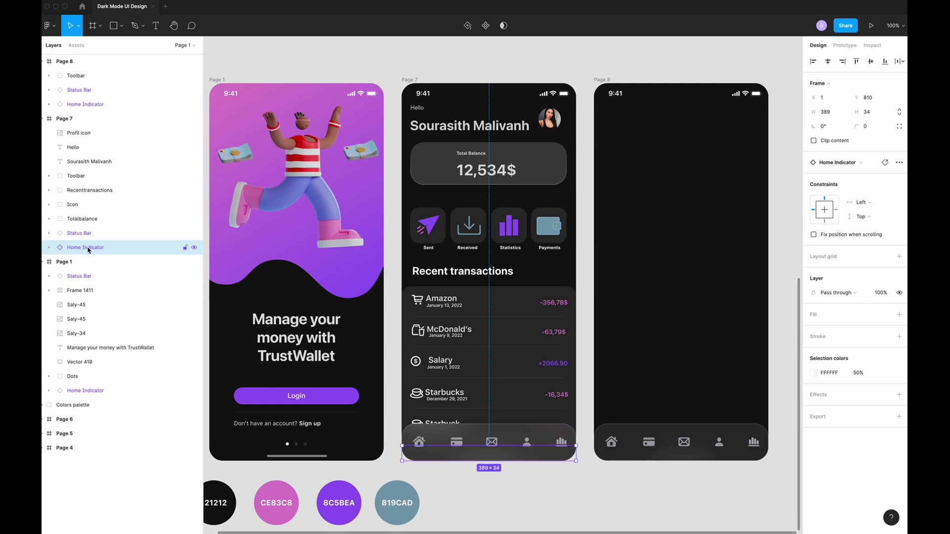
drag(88, 250, 77, 180)
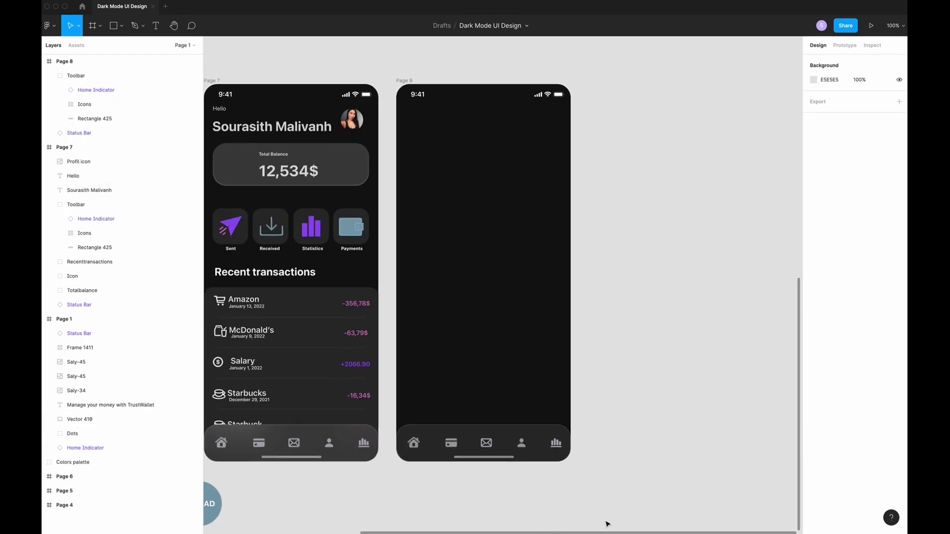
Step: Bring the Mastercard credit card into Page 8 and position it under the heading
scroll(606, 522, up, 1)
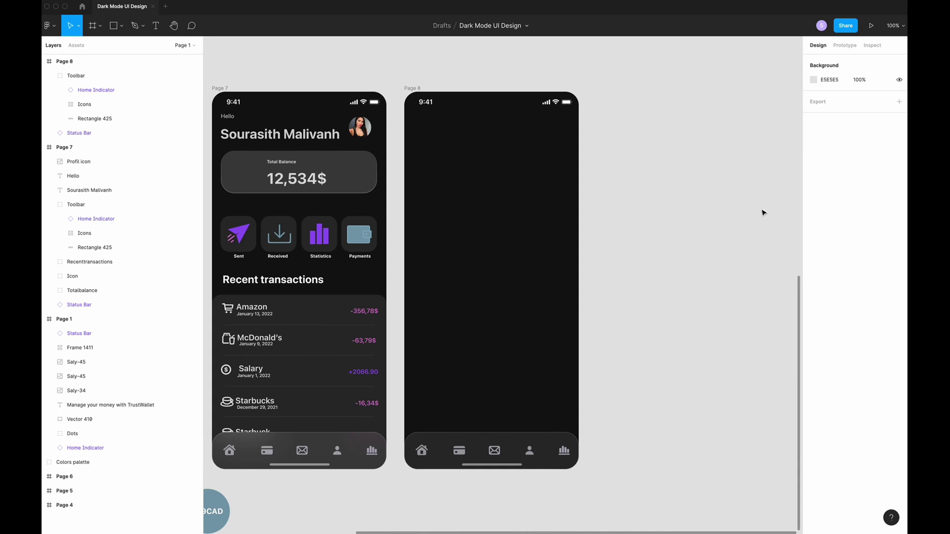
scroll(495, 222, right, 1)
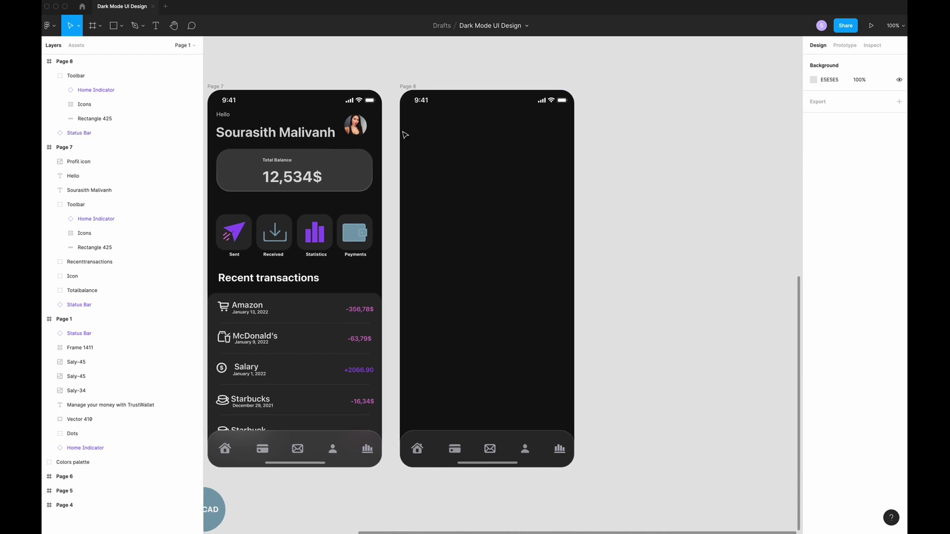
scroll(481, 208, down, 2)
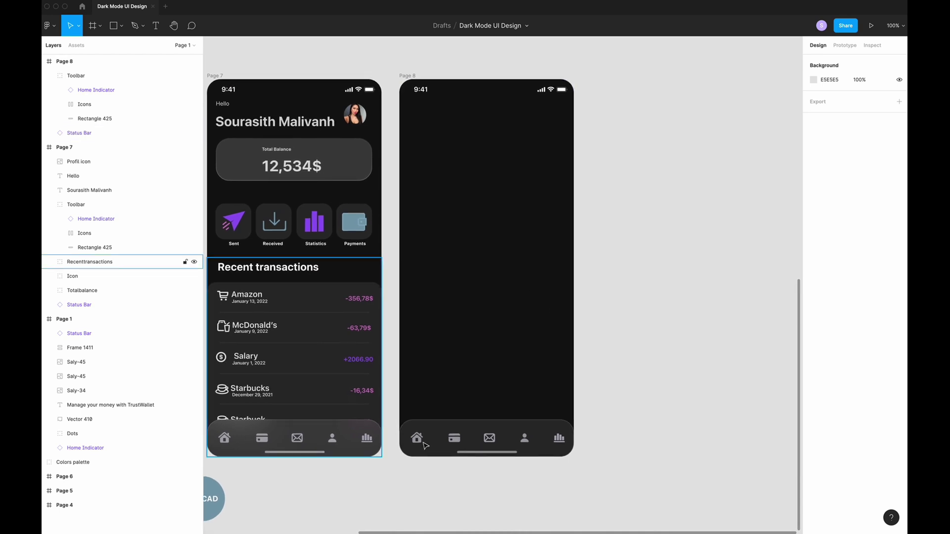
scroll(587, 428, left, 3)
scroll(587, 429, up, 1)
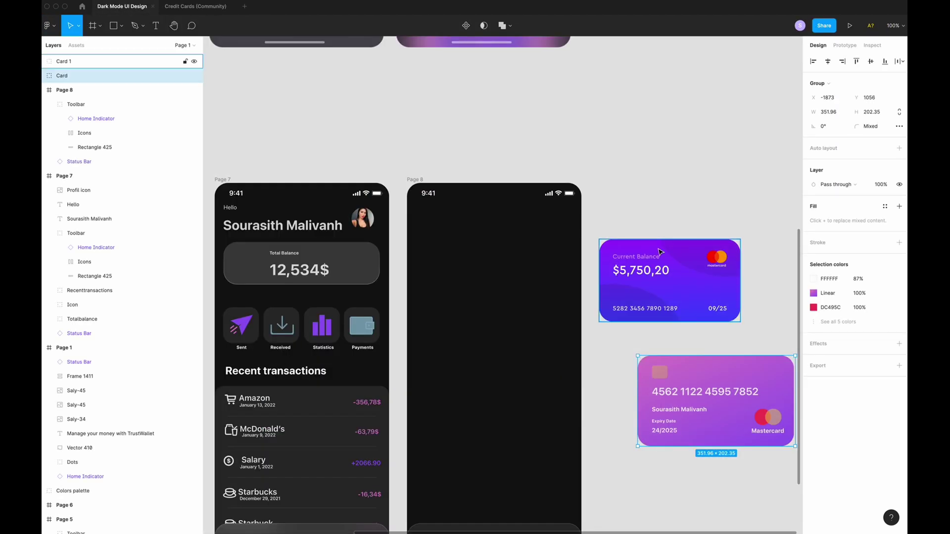
drag(658, 251, 482, 240)
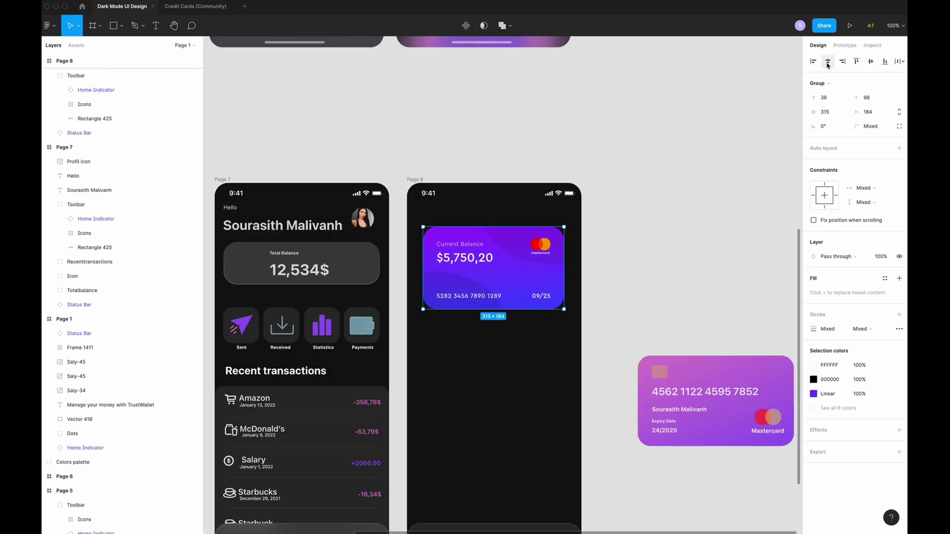
drag(687, 363, 710, 396)
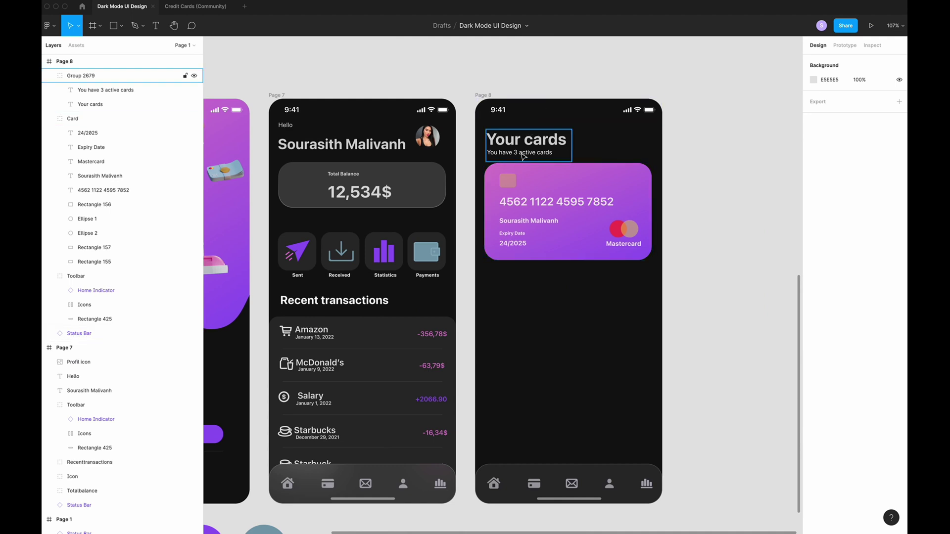
Step: Select the 'Your cards' heading and 'You have 3 active cards' subtitle on Page 8
double_click(559, 150)
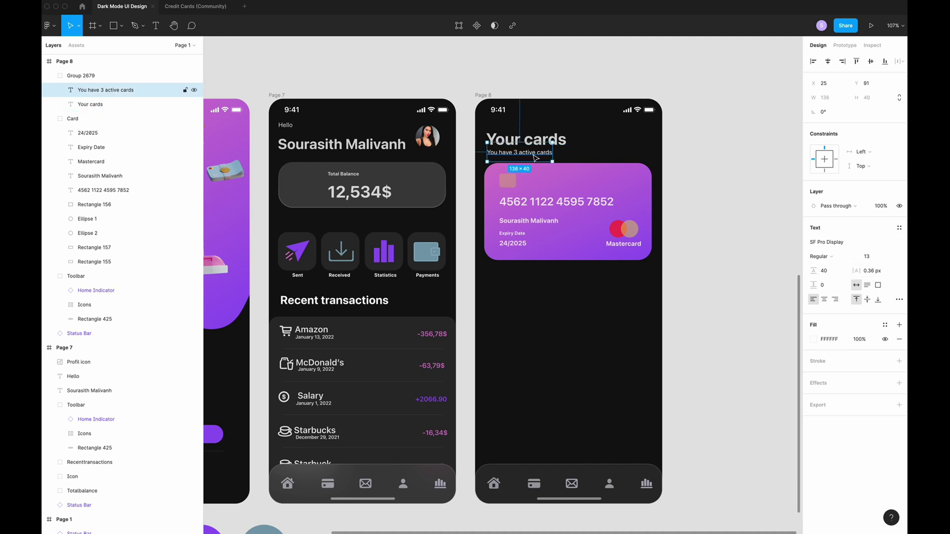
key(shift+Tab)
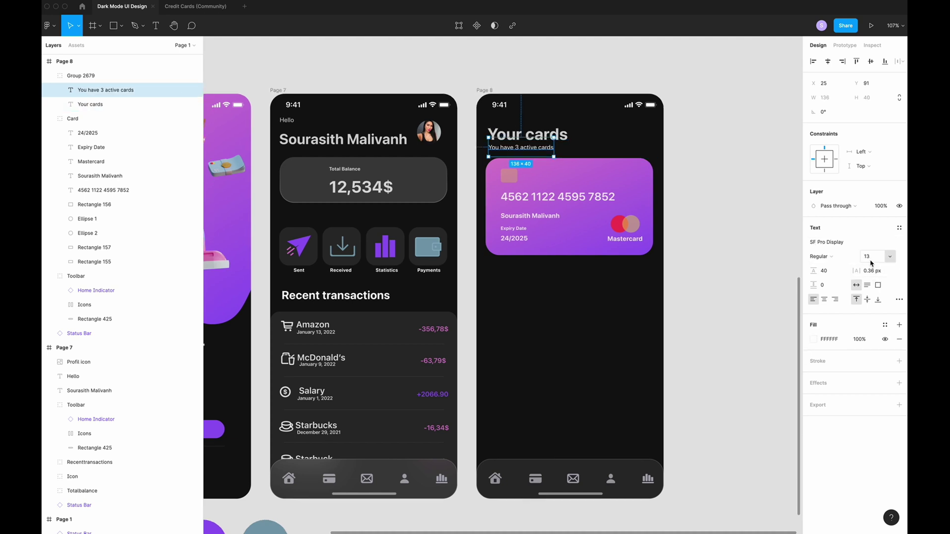
click(742, 267)
scroll(665, 265, left, 3)
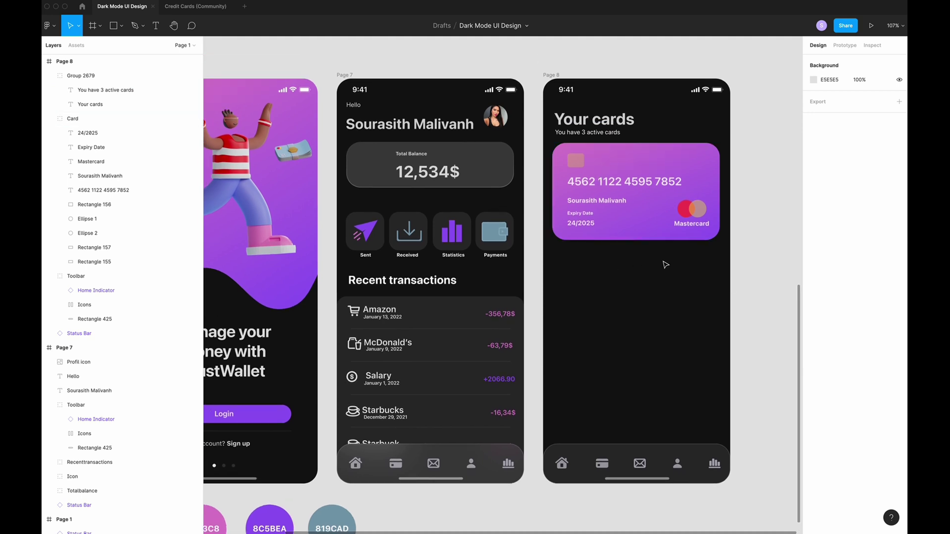
scroll(452, 316, left, 4)
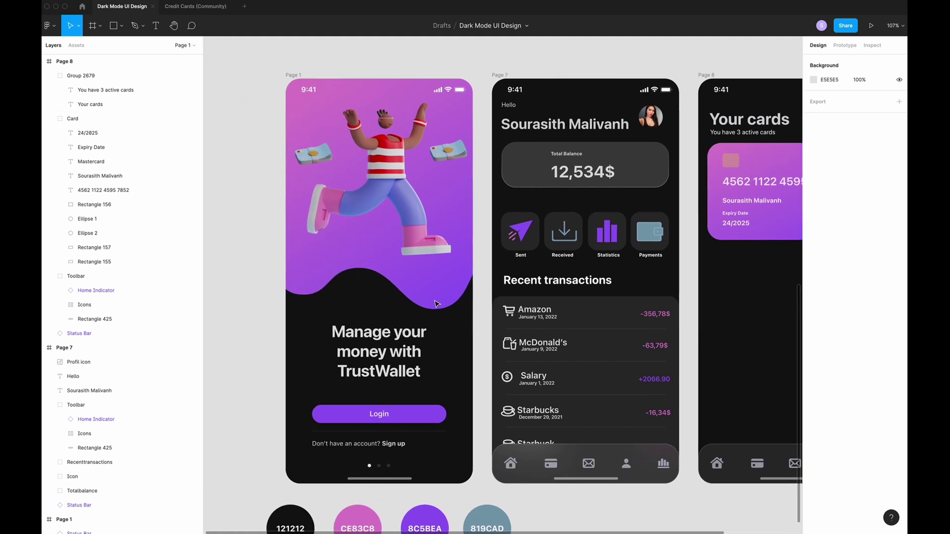
Step: Copy the login screen's three pagination dots to beneath the card on Page 8
click(380, 466)
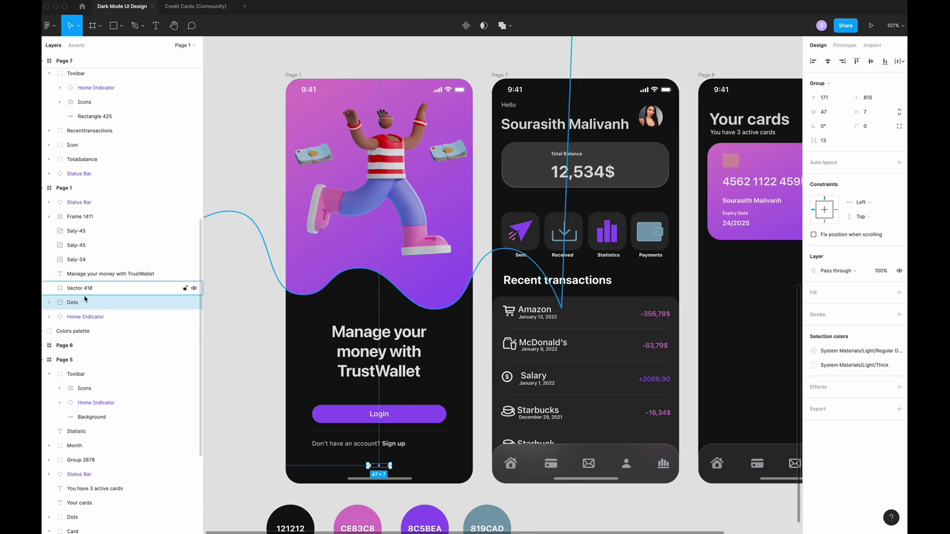
scroll(346, 446, right, 3)
drag(253, 461, 666, 259)
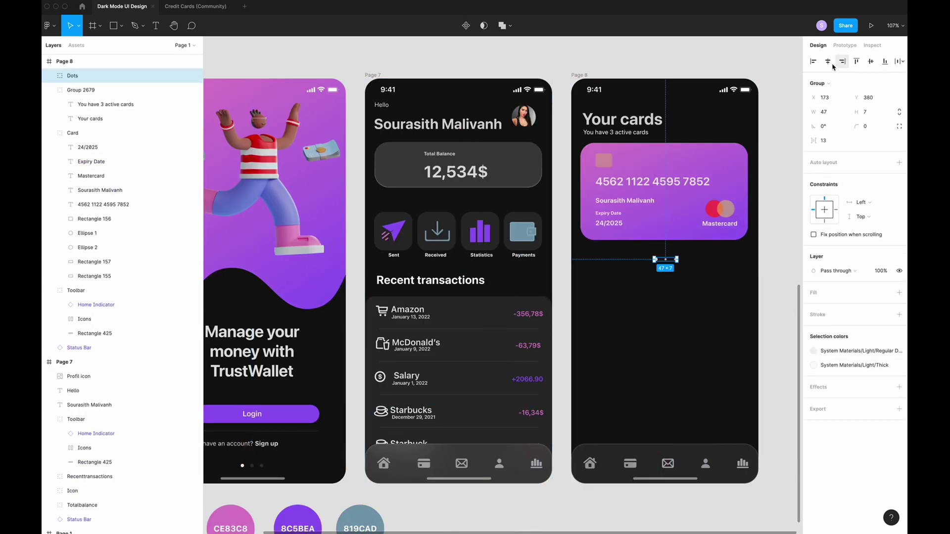
click(763, 141)
scroll(651, 308, up, 2)
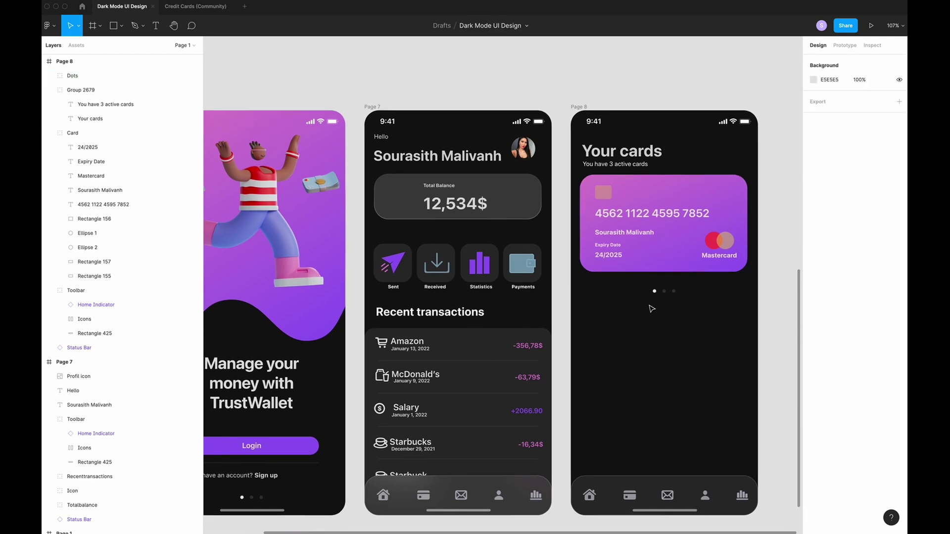
scroll(615, 396, up, 2)
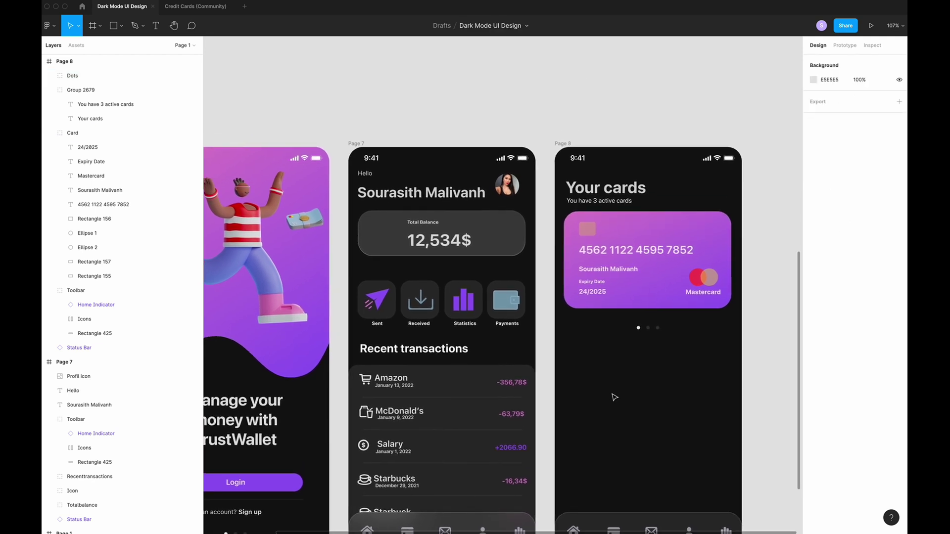
scroll(615, 397, down, 3)
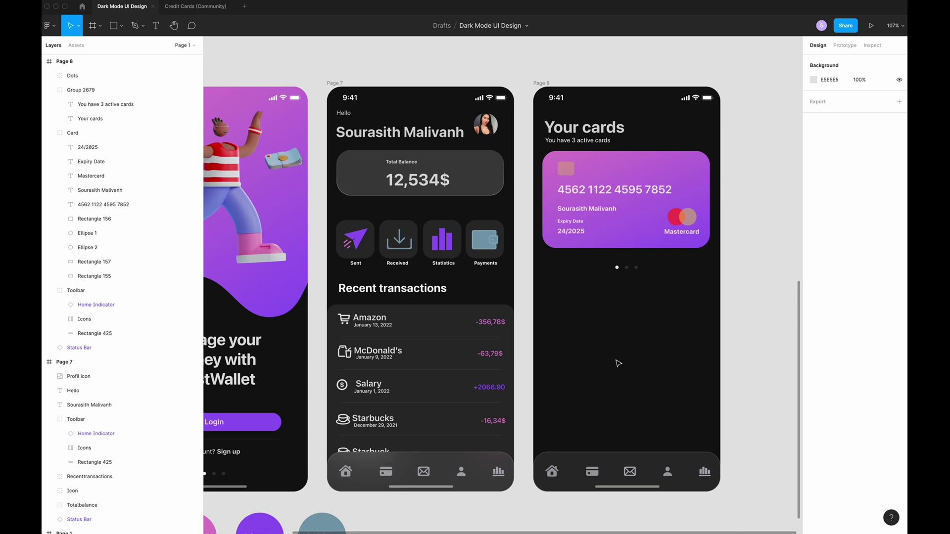
scroll(618, 364, left, 1)
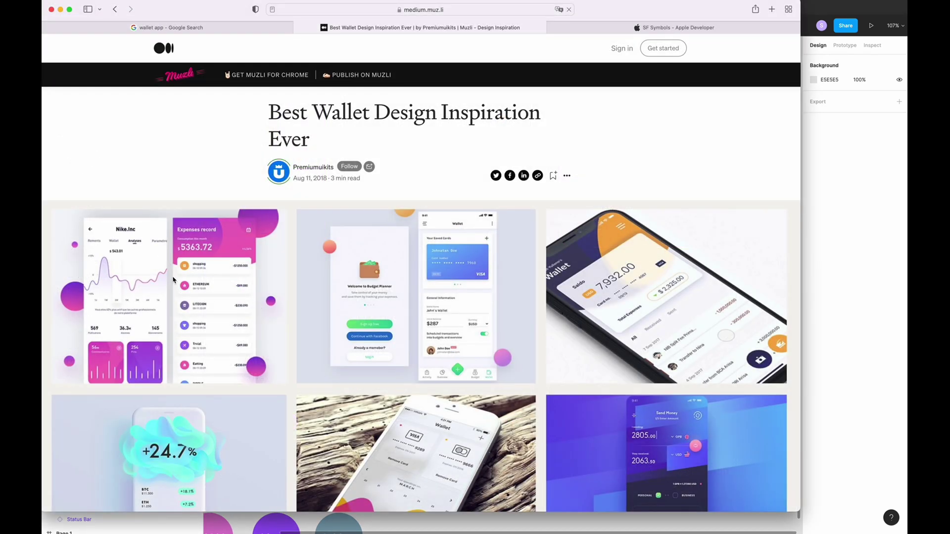
Step: Scroll through the Muzli wallet inspiration article, then close its tab
scroll(173, 280, down, 2)
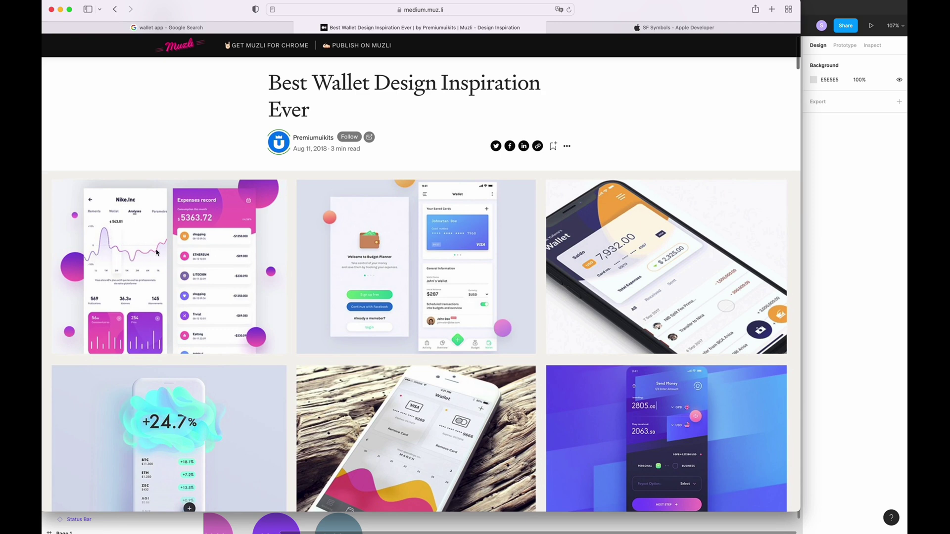
scroll(156, 253, up, 1)
key(super+w)
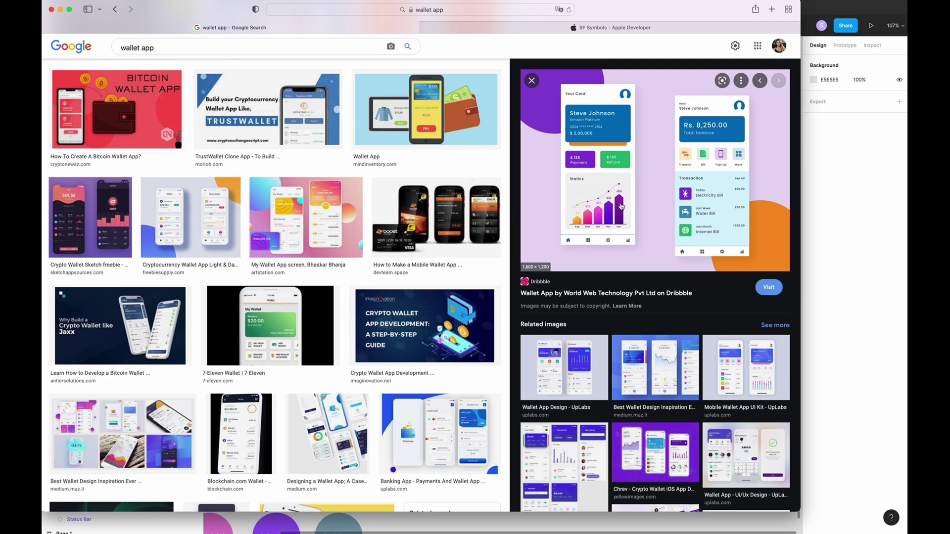
Step: Back in Figma, add a 'September' text label in Page 8's lower half
key(super+Tab)
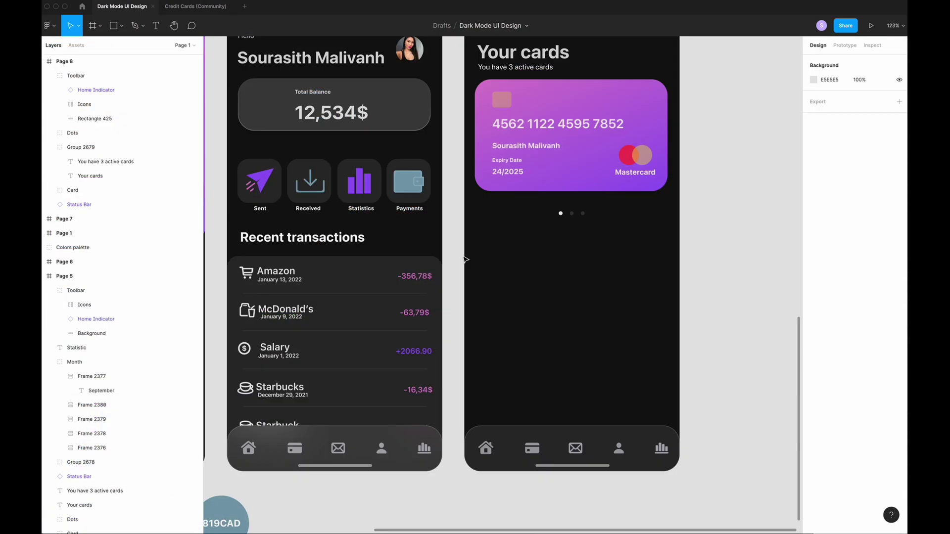
scroll(548, 356, up, 2)
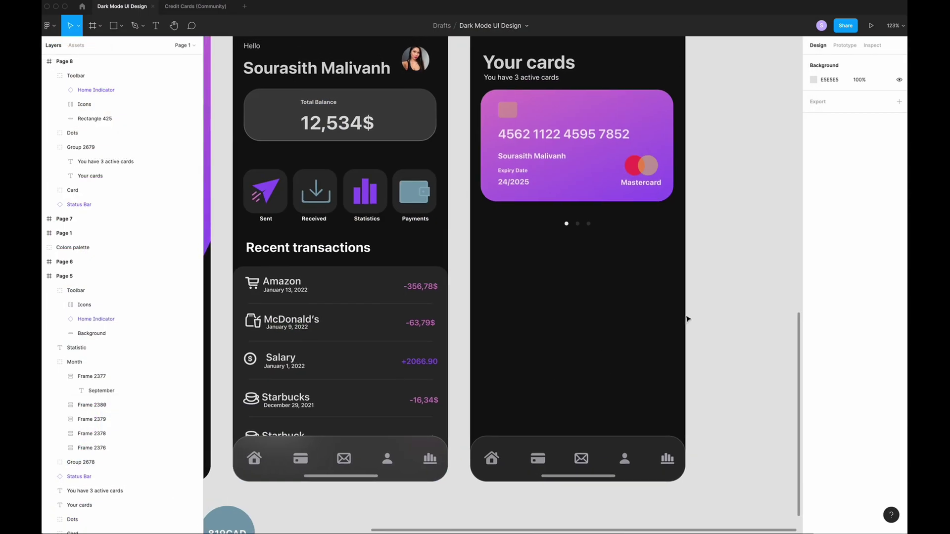
scroll(529, 354, up, 2)
key(t)
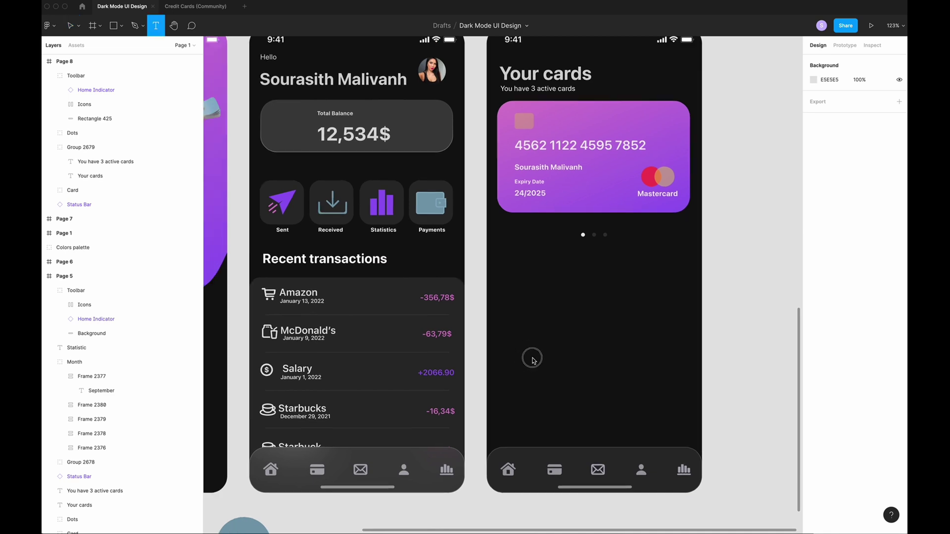
drag(519, 355, 546, 361)
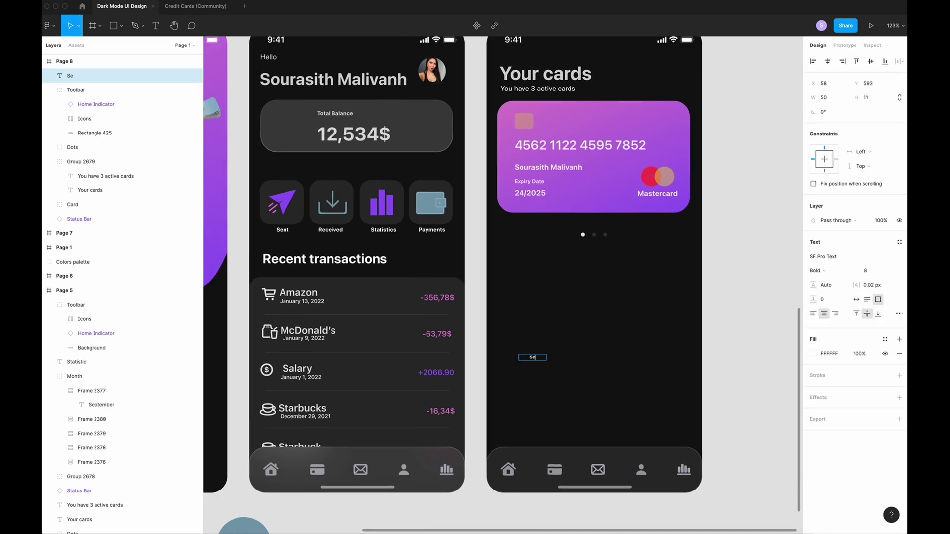
text(September)
key(Escape)
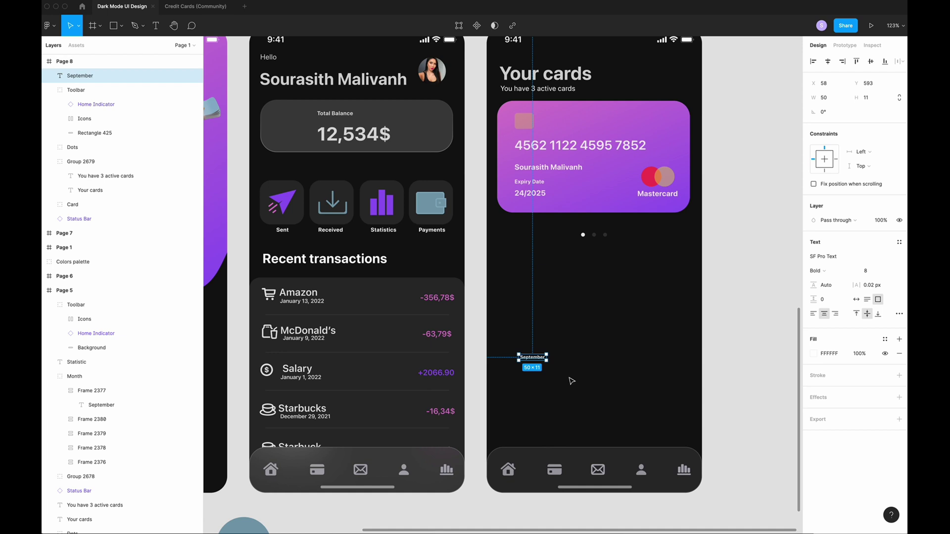
Step: Wrap September in an auto-layout frame with 10% fill opacity and 50 px width
key(shift+a)
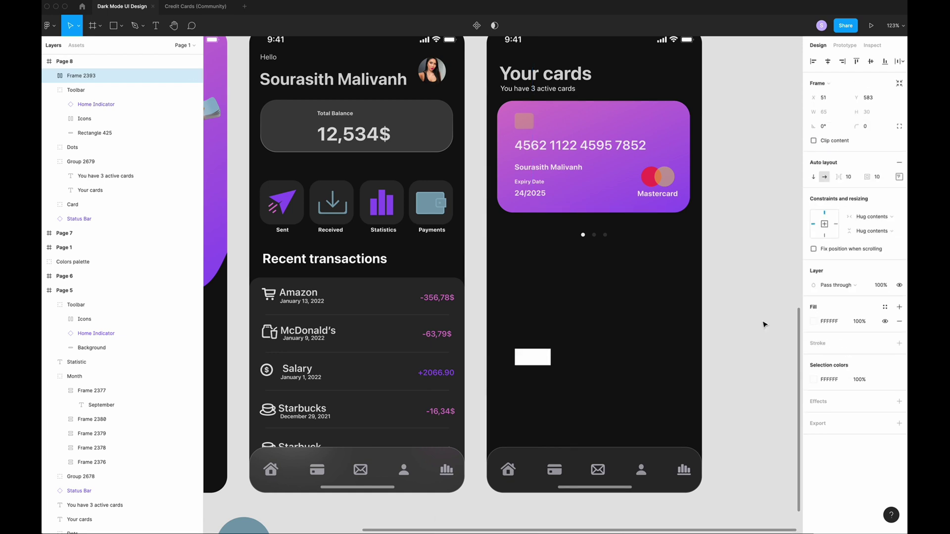
click(859, 321)
text(10)
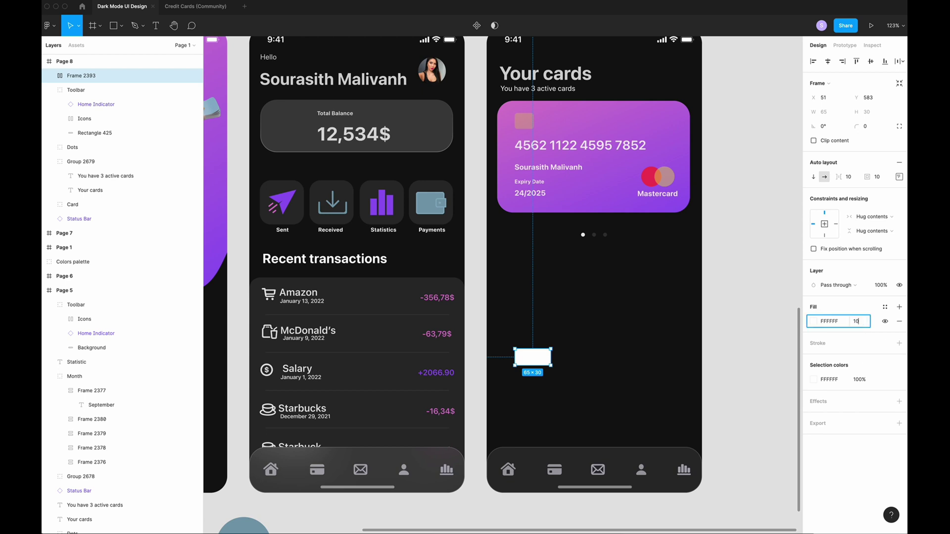
key(Return)
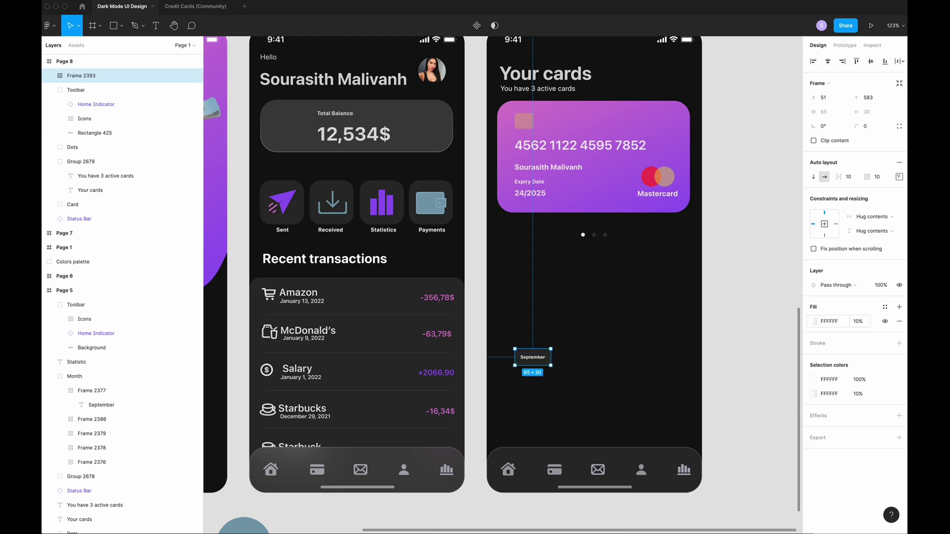
drag(550, 349, 552, 341)
click(825, 112)
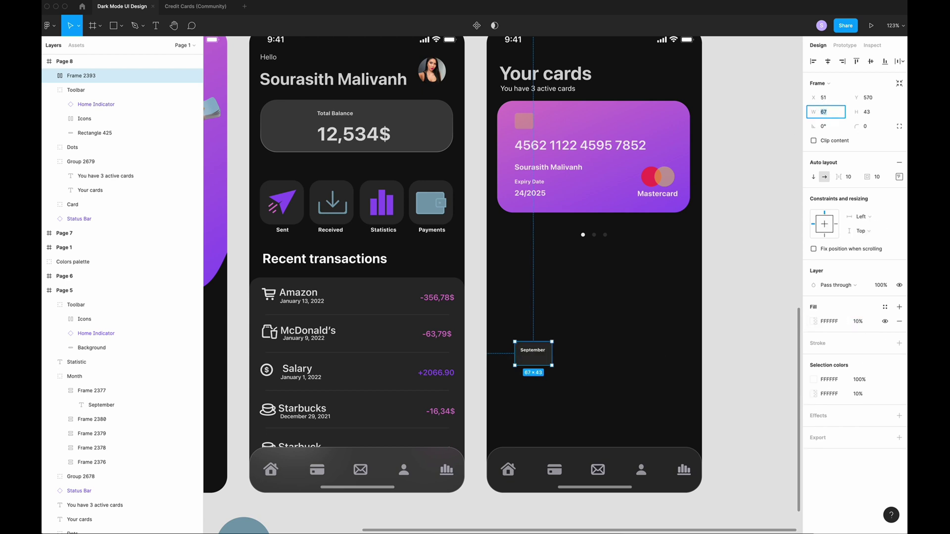
key(Return)
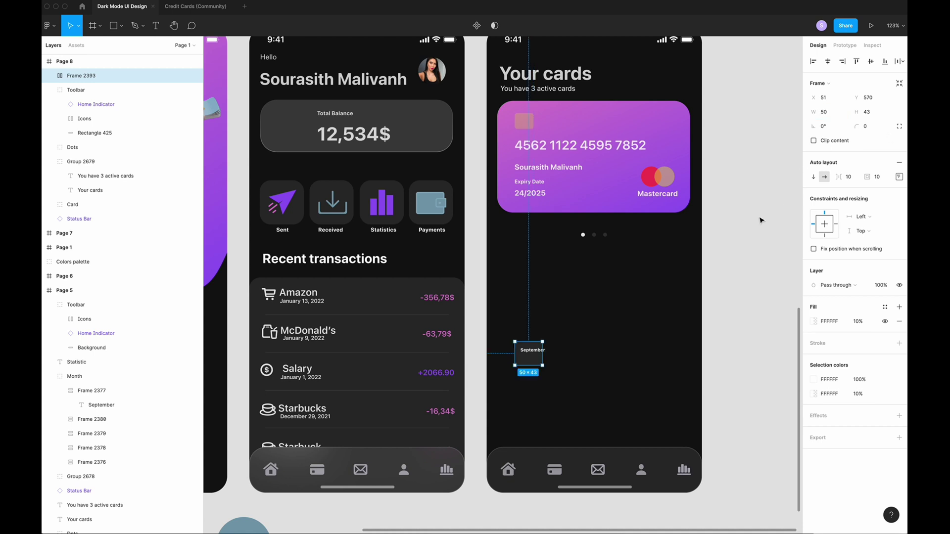
Step: Stretch the September bar down, reposition its label inside, and round corners to 15
drag(543, 365, 541, 493)
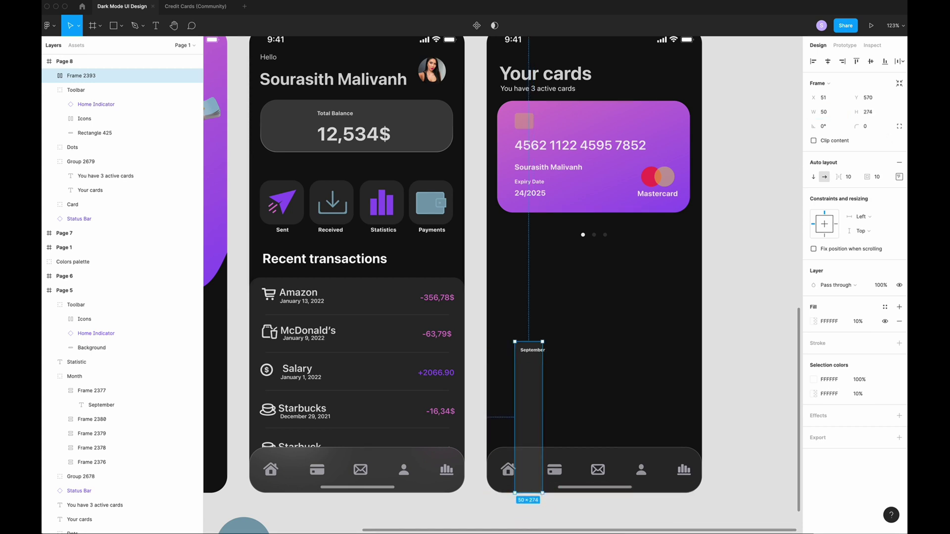
click(898, 176)
click(870, 208)
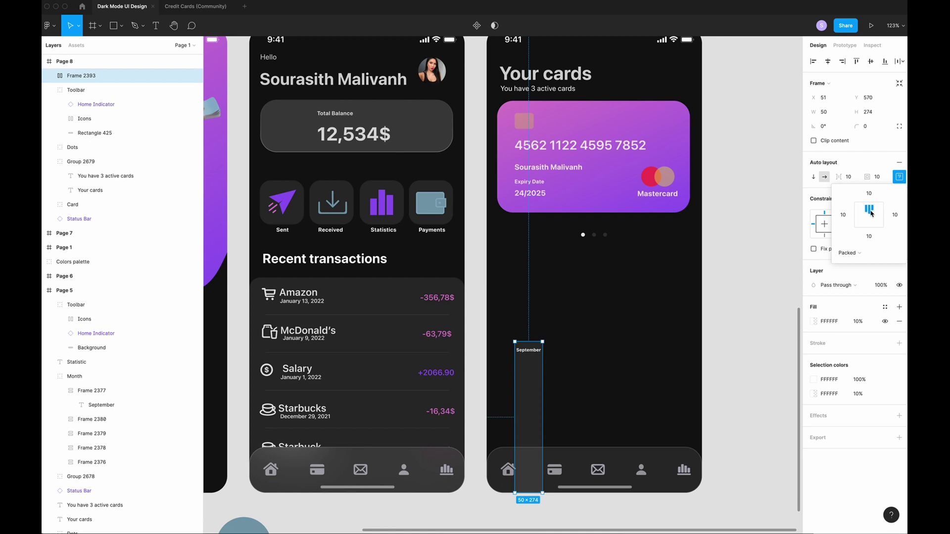
click(867, 126)
text(15)
click(669, 387)
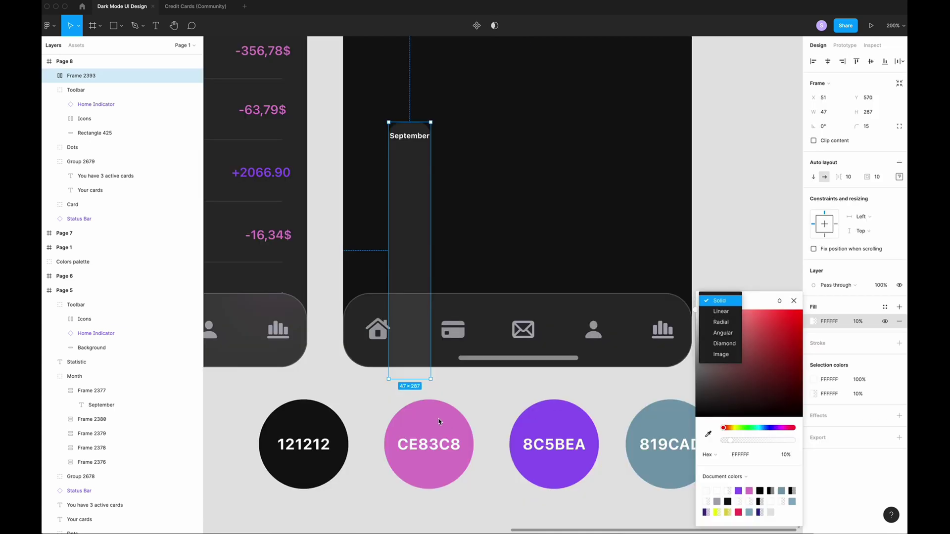
Step: Fill the bar with pink CE83C8 using the eyedropper and paste a copy beside it
key(i)
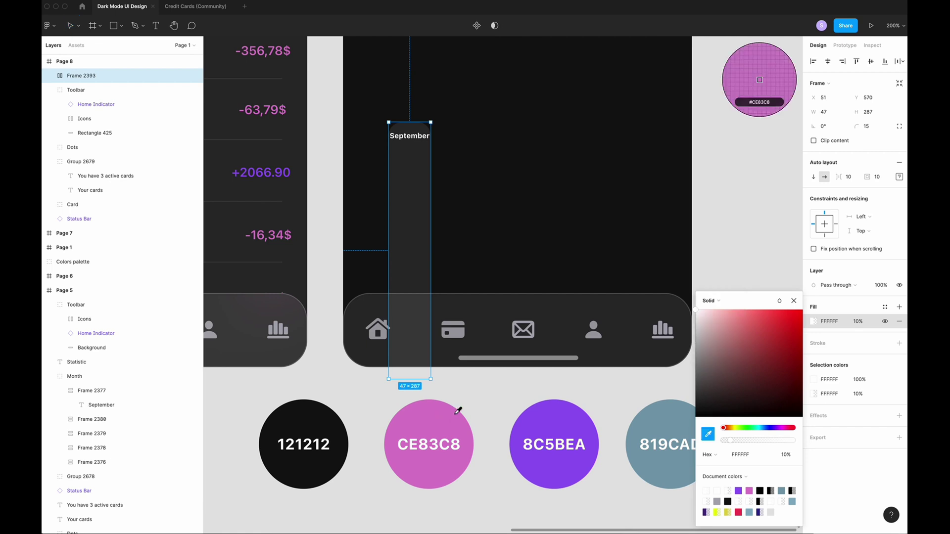
click(438, 416)
click(418, 253)
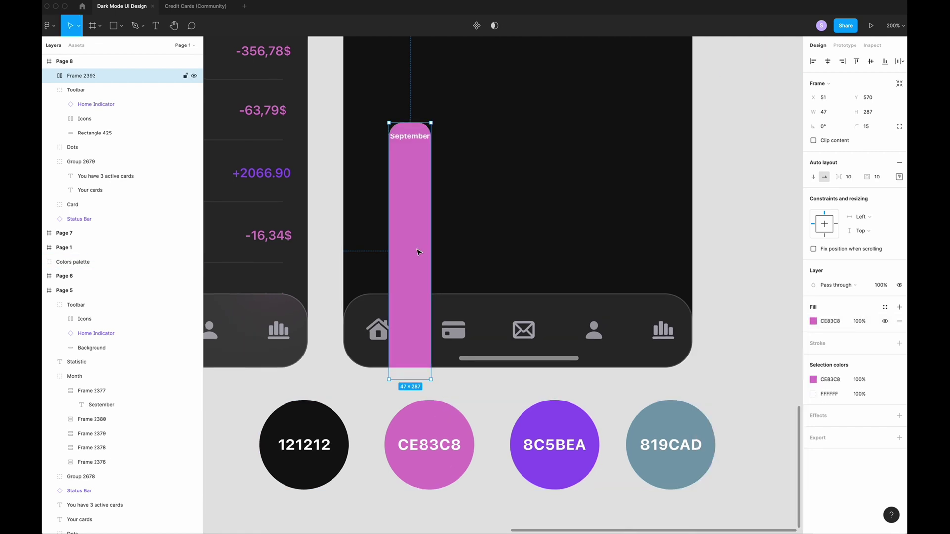
key(ctrl+v)
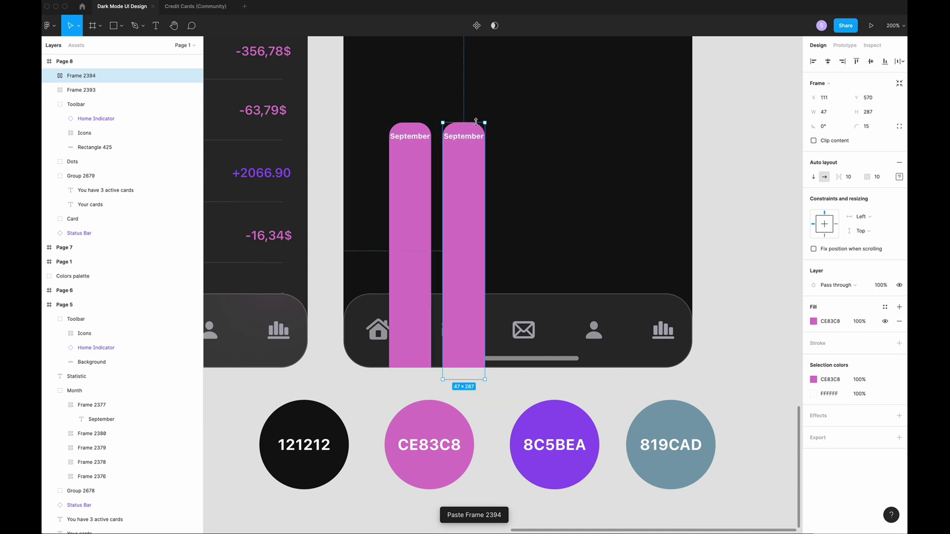
Step: Shorten the last copied bar and move the bottom navigation bar in front of the chart bars
drag(472, 122, 472, 178)
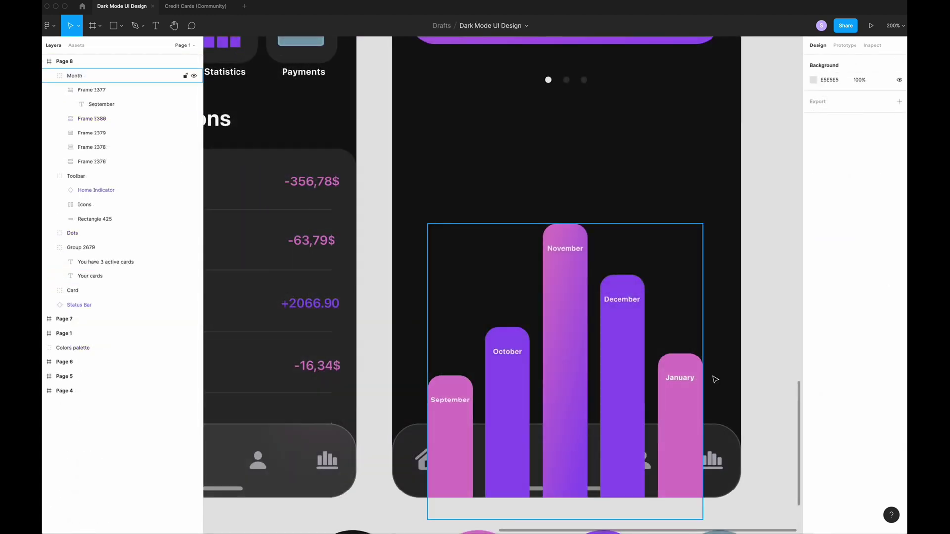
key(Escape)
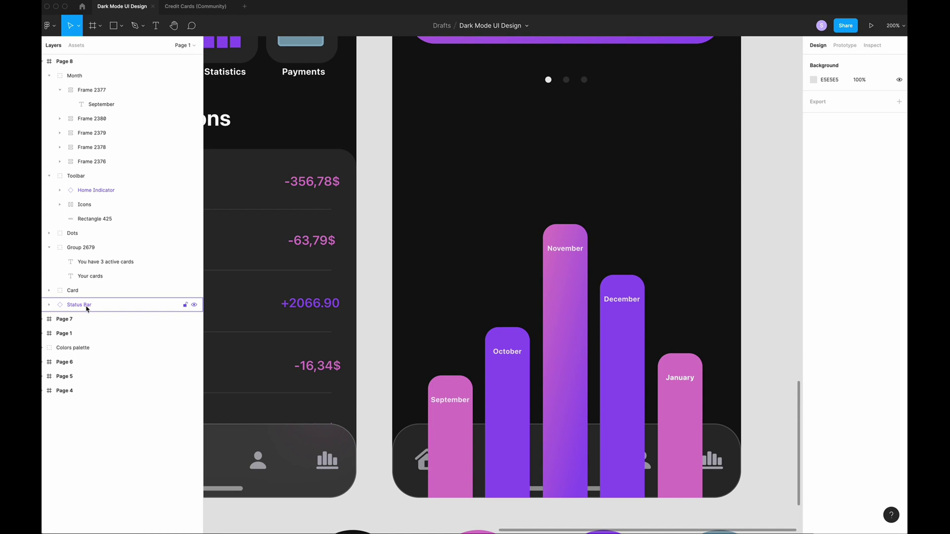
click(79, 177)
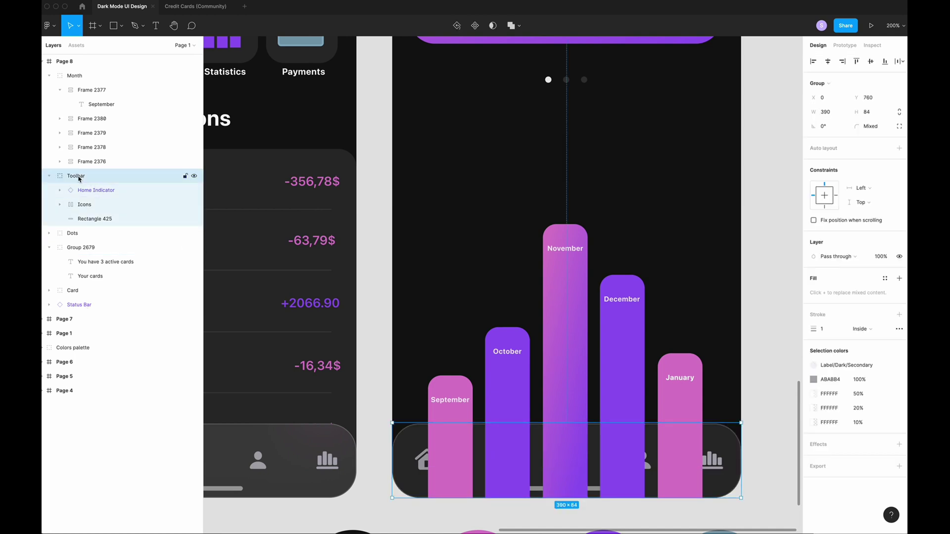
drag(79, 179, 79, 75)
click(770, 452)
Step: Paste the bold Statistic heading above the five-month bar chart
scroll(770, 452, up, 2)
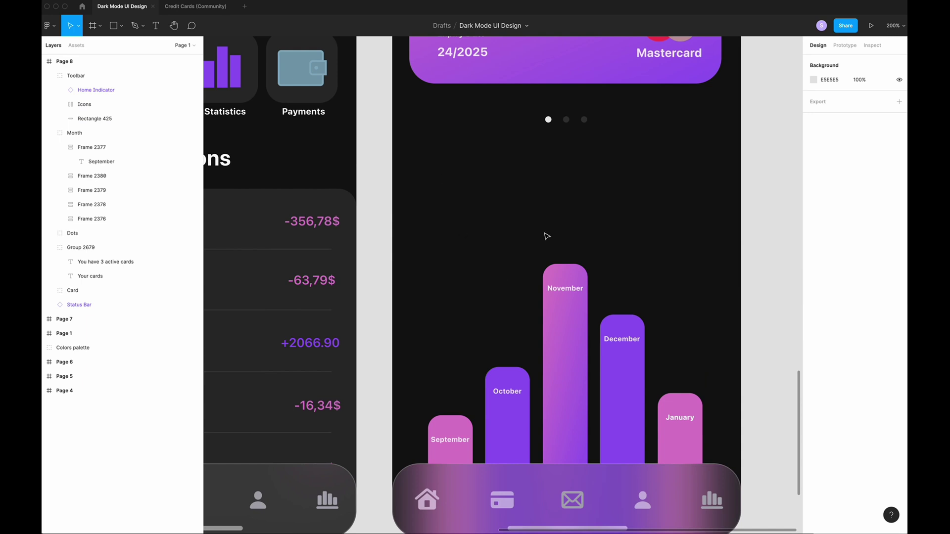
scroll(515, 195, up, 1)
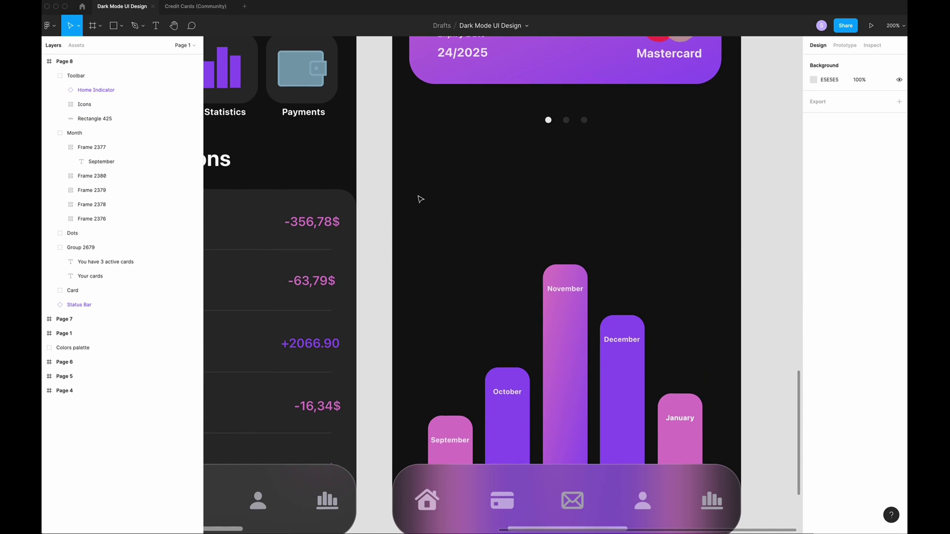
key(ctrl+v)
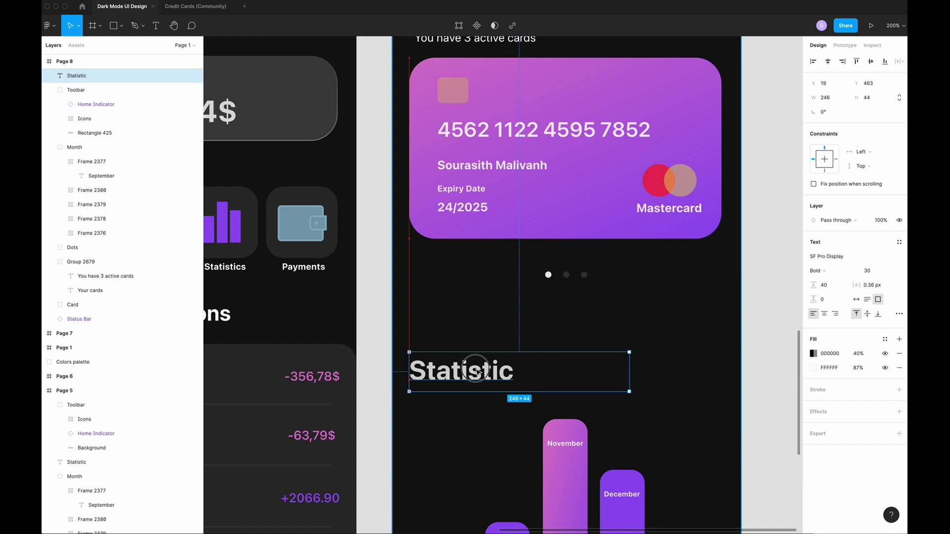
scroll(476, 371, down, 5)
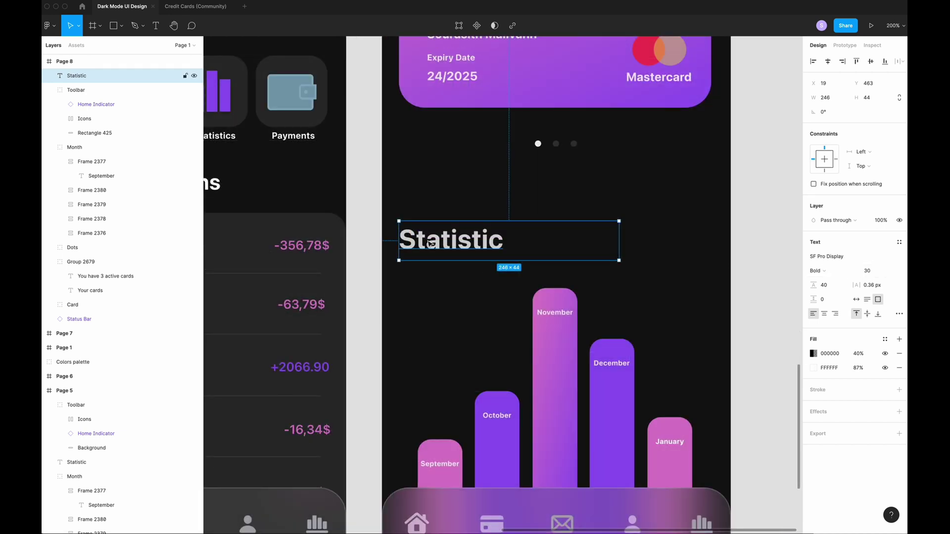
click(679, 308)
scroll(679, 308, up, 4)
scroll(679, 307, left, 1)
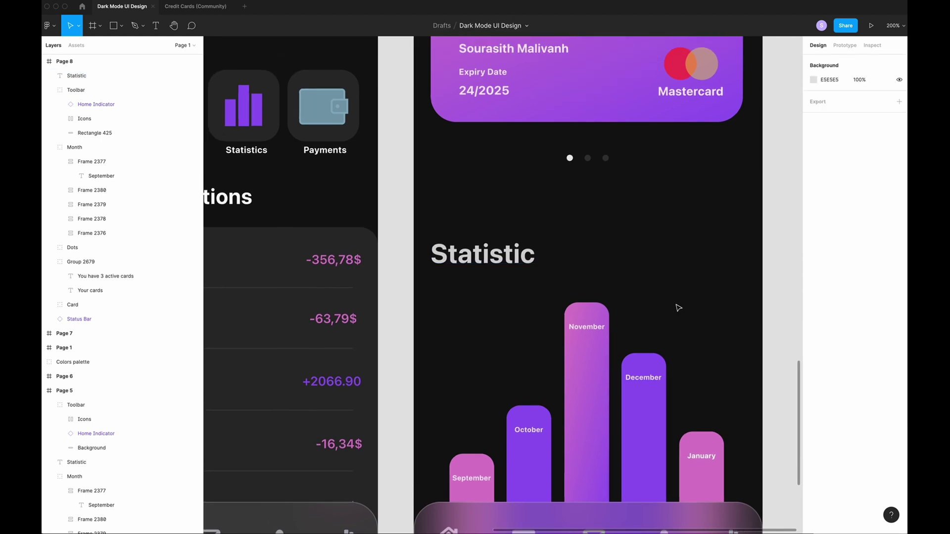
scroll(693, 346, up, 2)
click(659, 409)
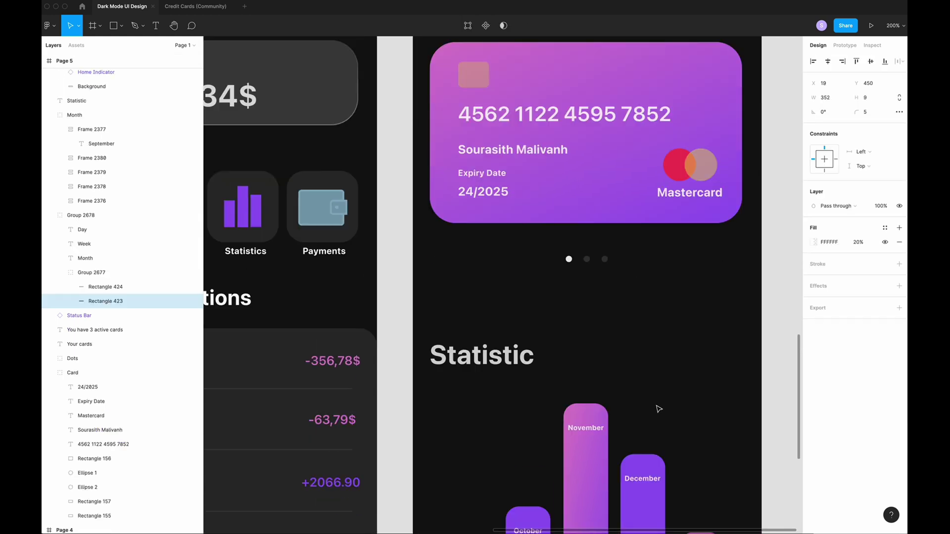
Step: Draw a horizontally centred 352 × 9 rectangle with 5 px corner radius below the card dots
key(r)
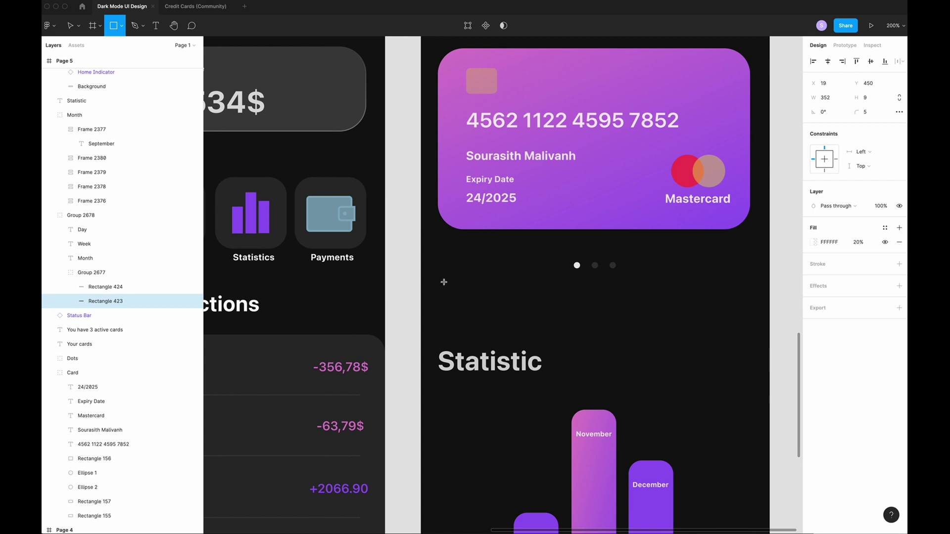
drag(448, 291, 733, 306)
click(827, 97)
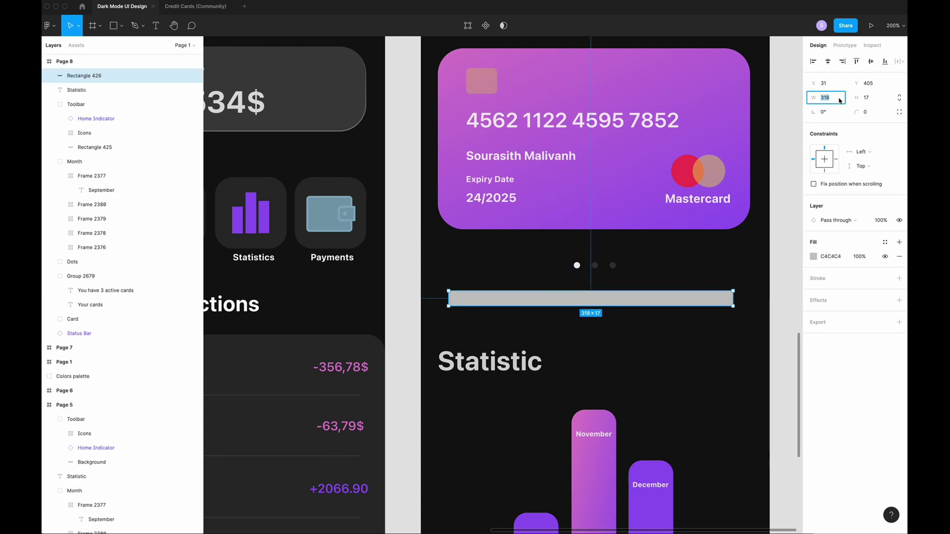
text(352)
click(873, 99)
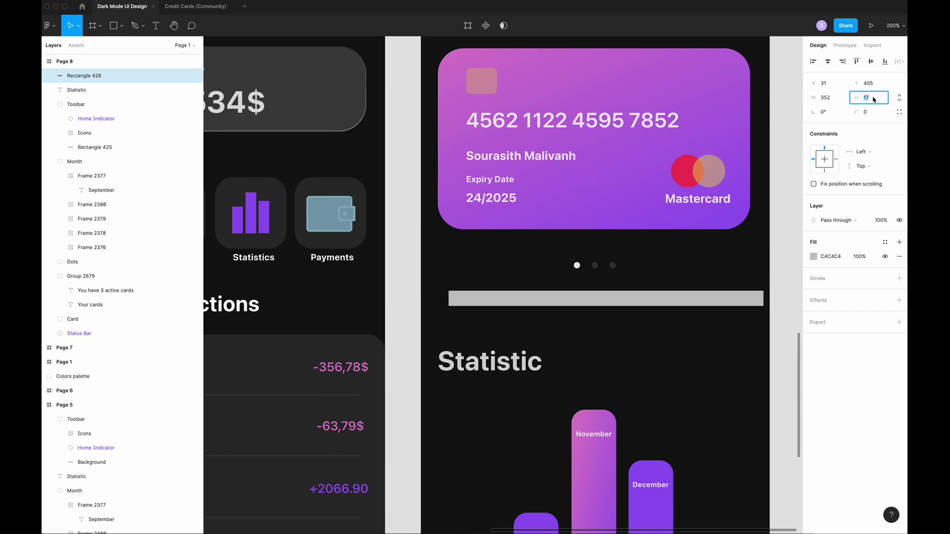
click(866, 113)
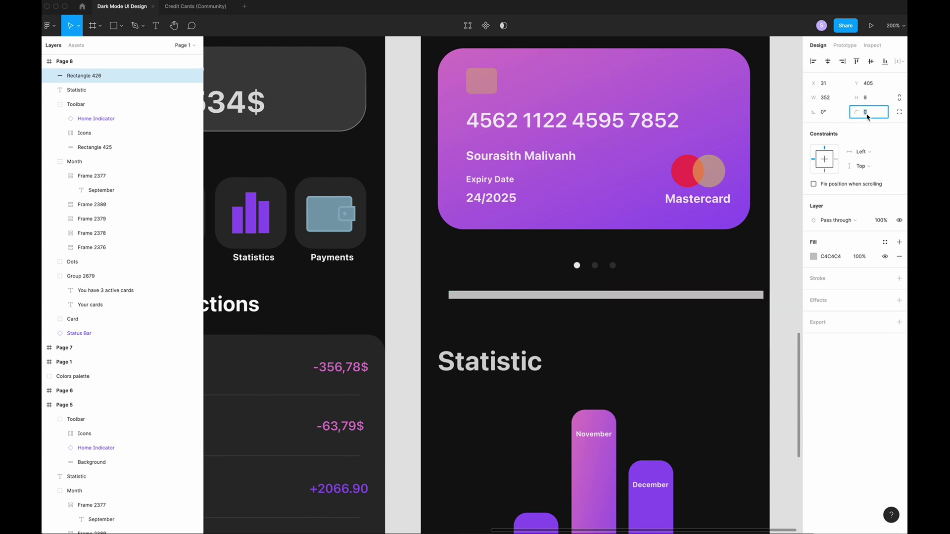
text(5)
key(Return)
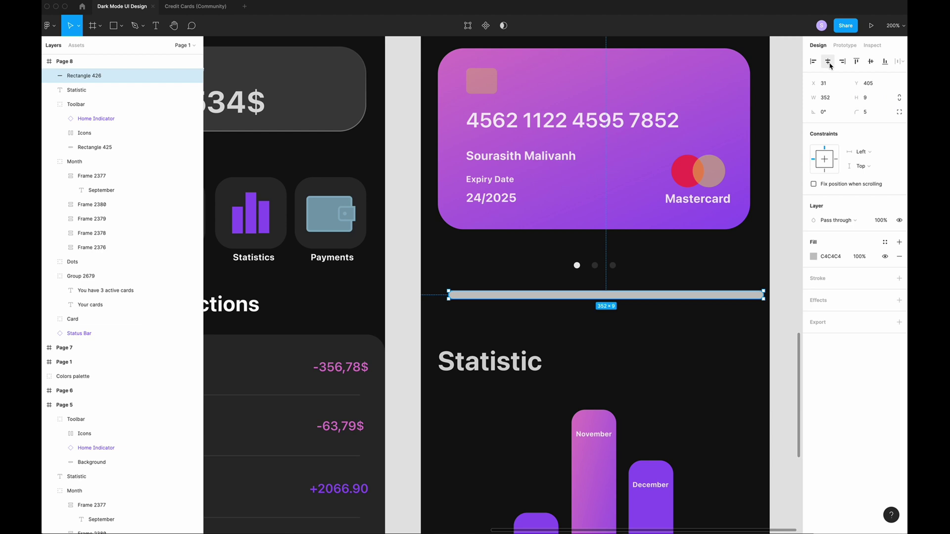
click(828, 62)
Step: Fill the track rectangle with FFFFFF at 10% opacity
click(814, 256)
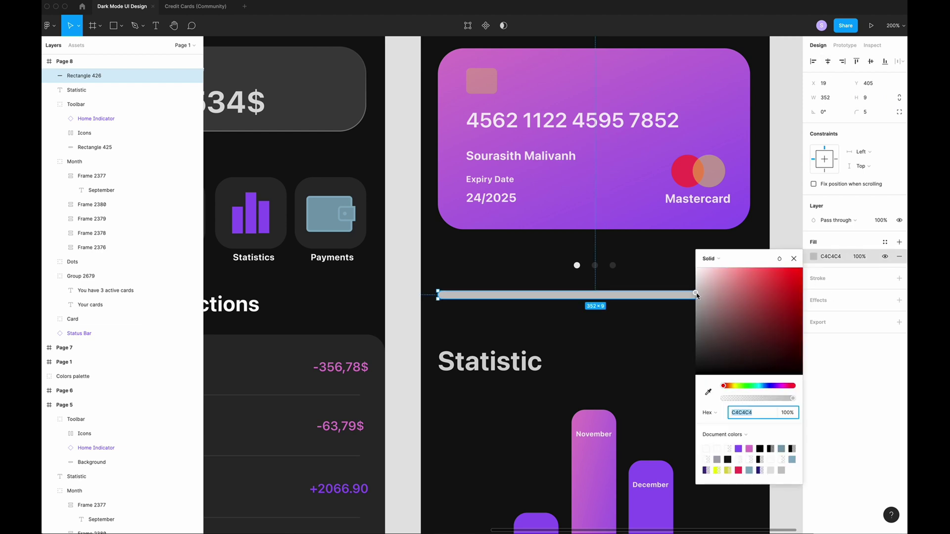
text(FFFFFF)
key(Tab)
text(10)
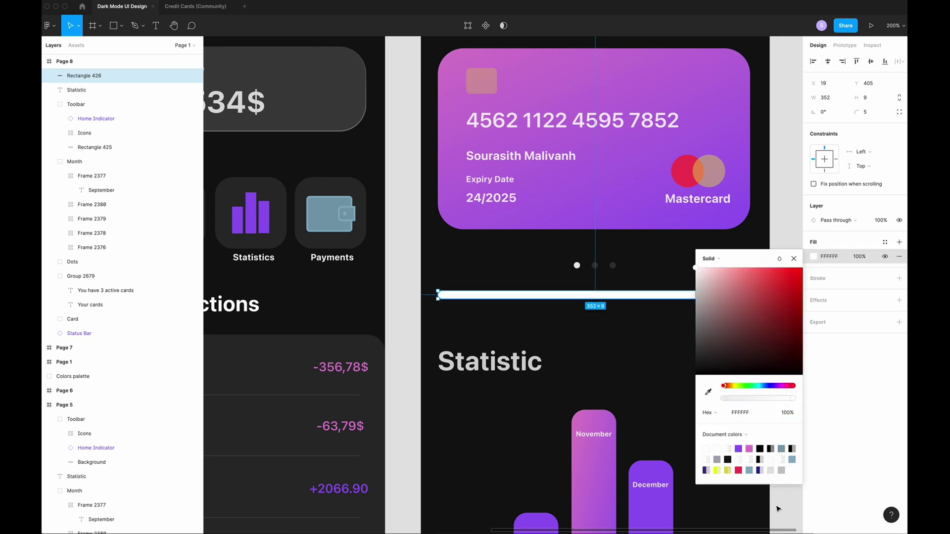
key(Escape)
click(480, 295)
Step: Duplicate the track and shorten the copy to a 120 px wide pink CE83C8 segment
key(ctrl+d)
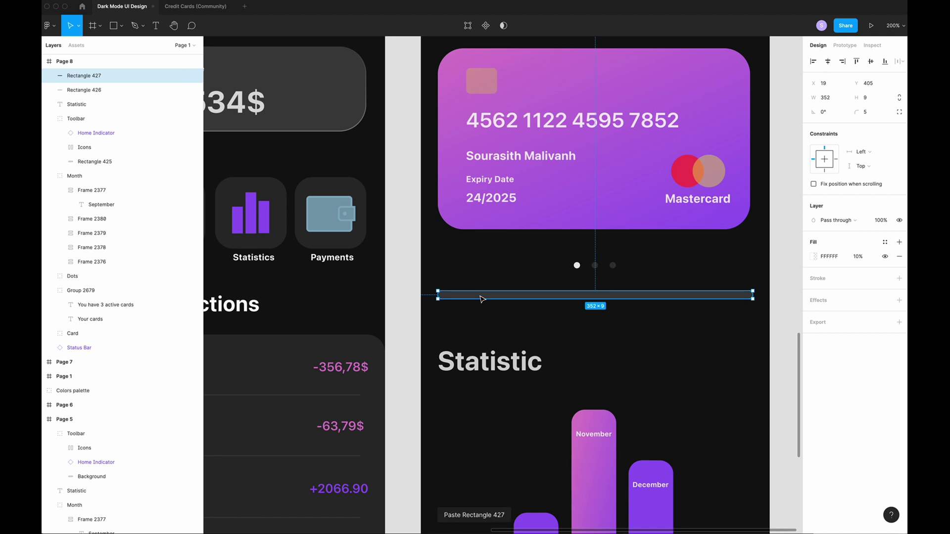
scroll(495, 307, up, 1)
scroll(608, 383, down, 2)
scroll(607, 384, down, 1)
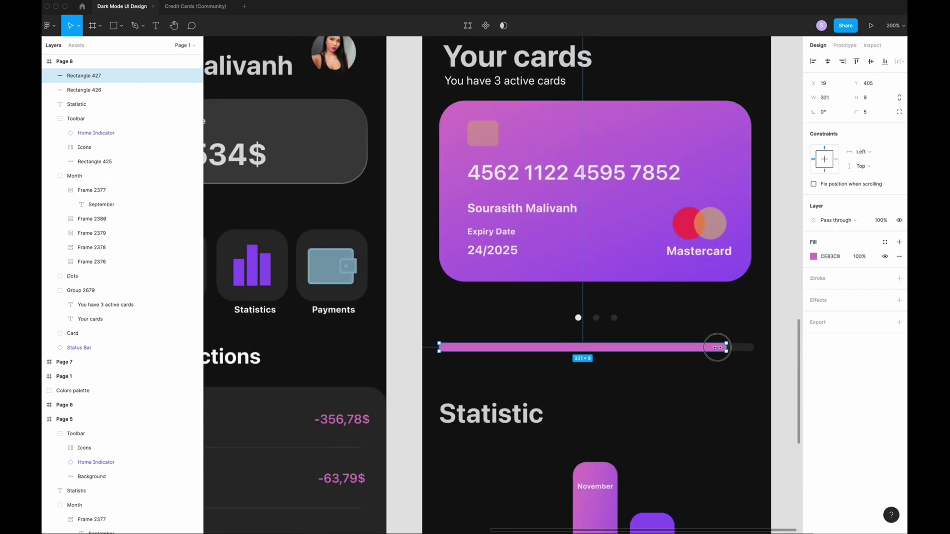
drag(731, 347, 546, 346)
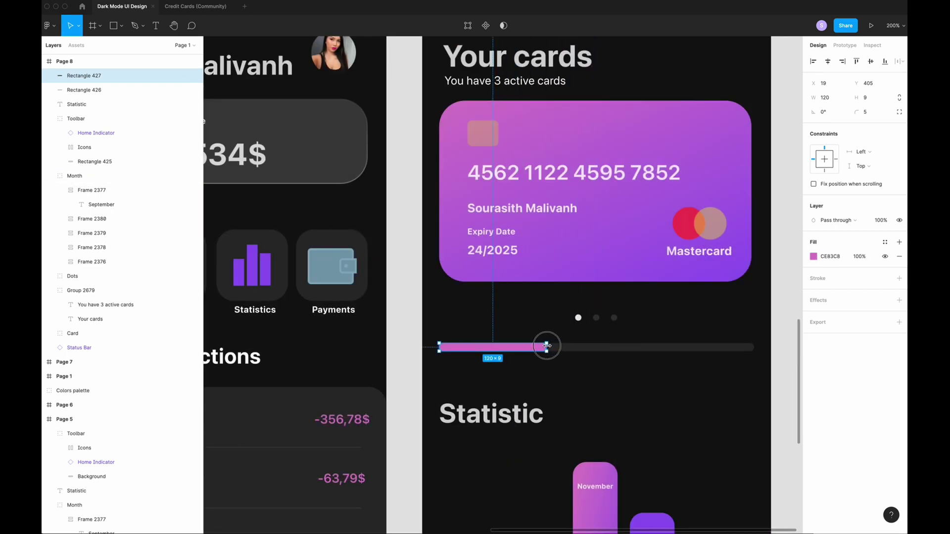
click(525, 337)
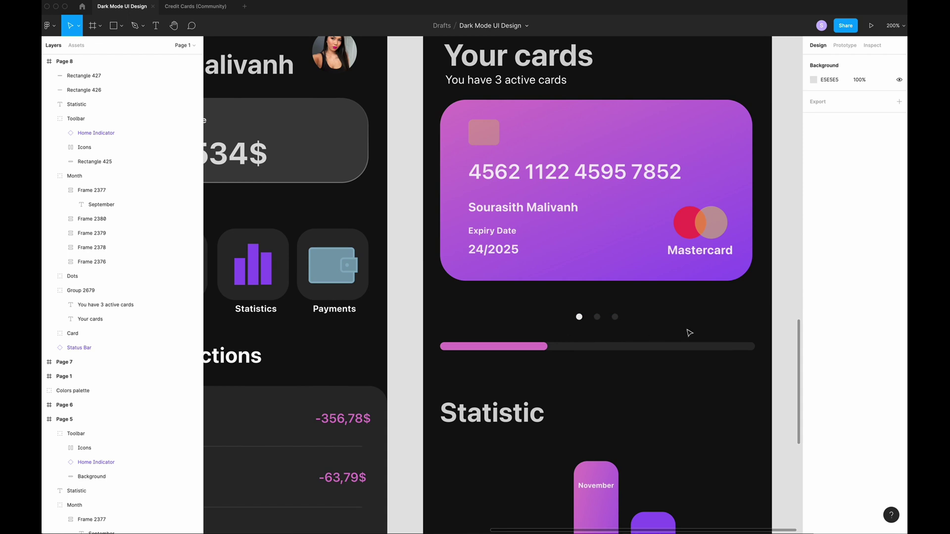
Step: Select the pink segment and grey track, then select the pasted Month tab label
scroll(589, 392, down, 5)
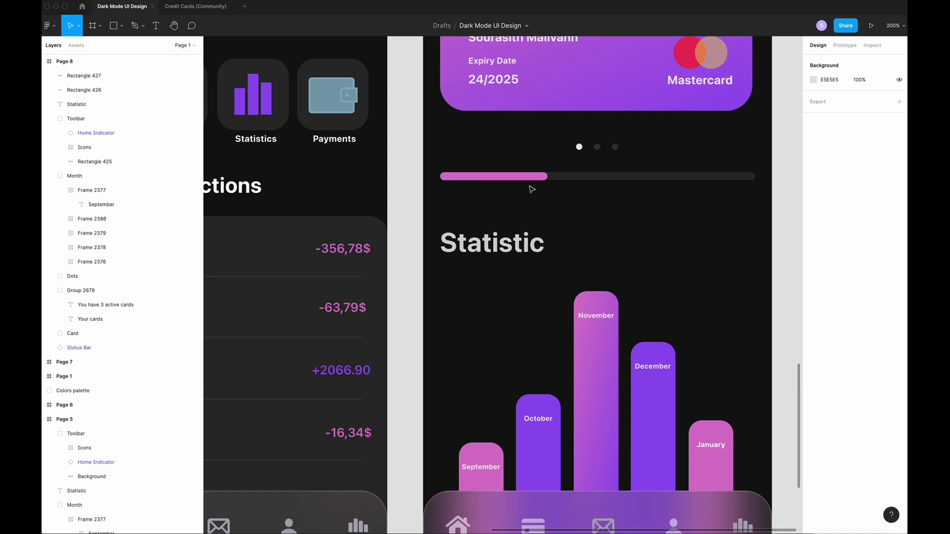
scroll(529, 180, up, 1)
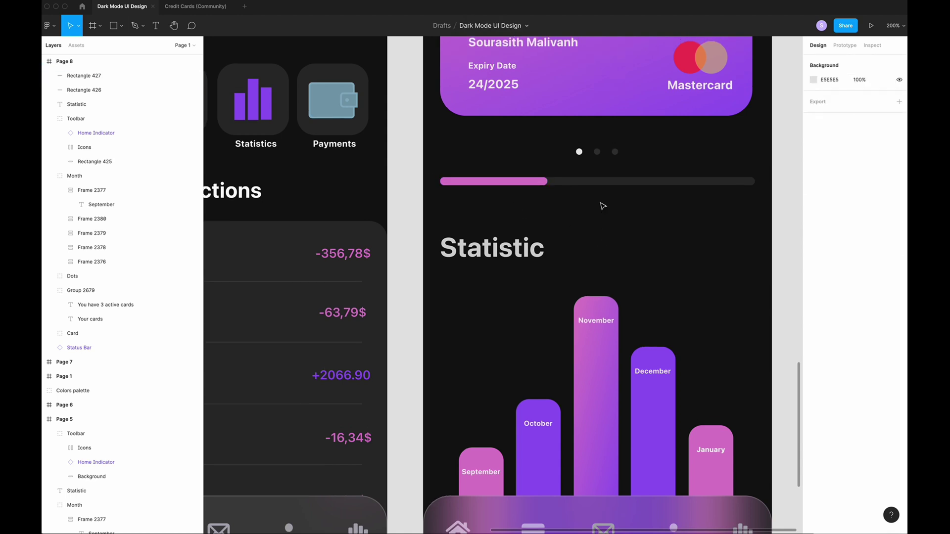
click(527, 182)
shift+click(92, 90)
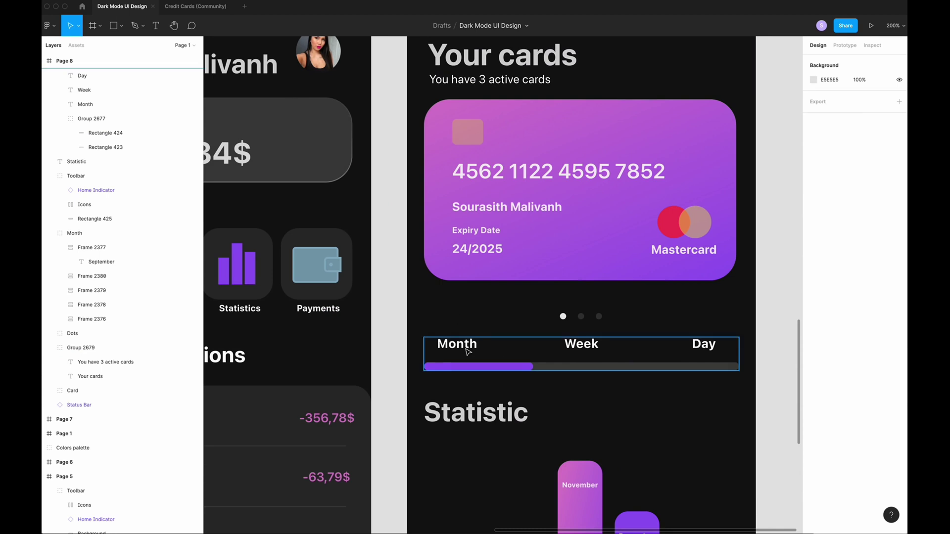
scroll(566, 419, left, 2)
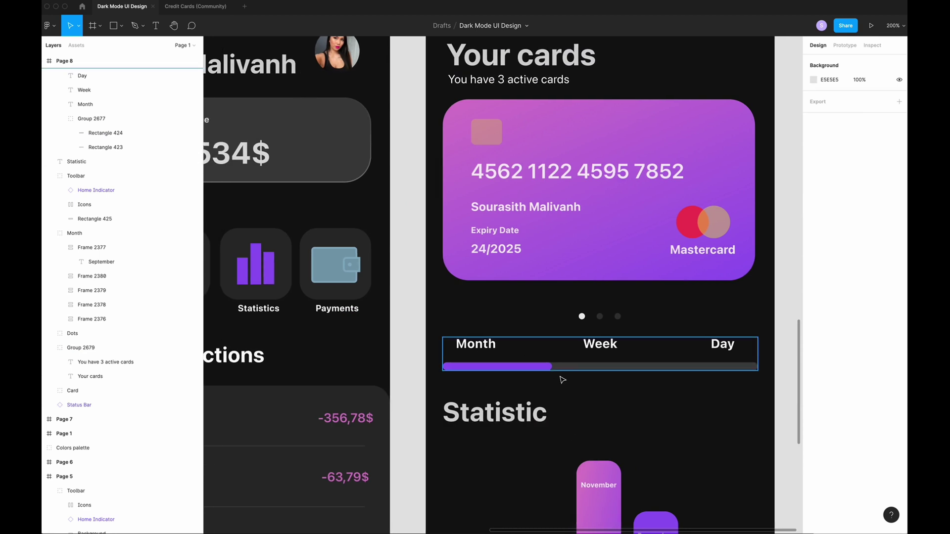
click(490, 349)
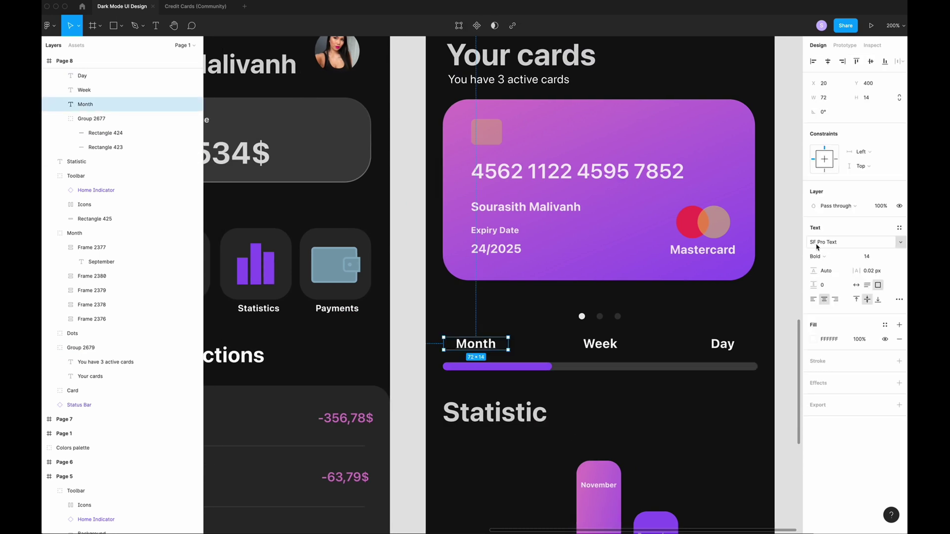